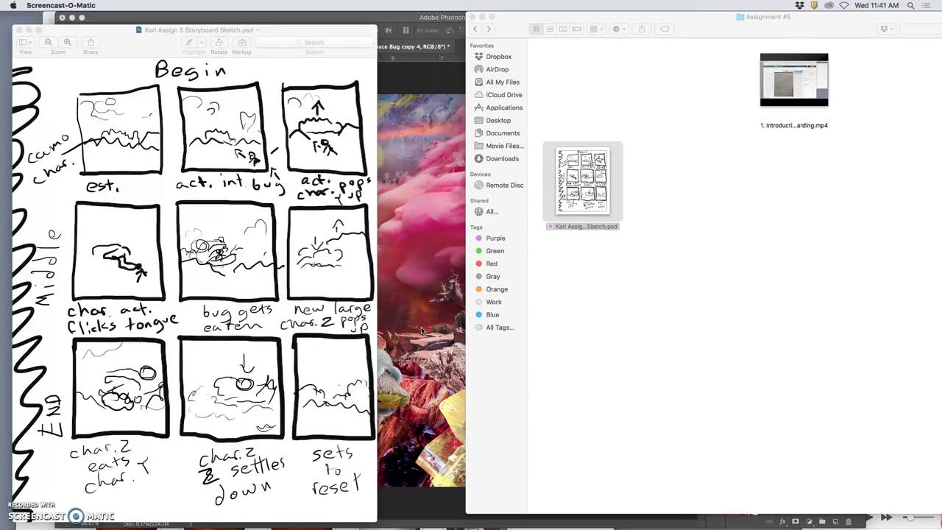
Bring the Photoshop landscape file window in front of the Preview storyboard and Finder.
{"action": "left_click", "coordinate": [405, 326]}
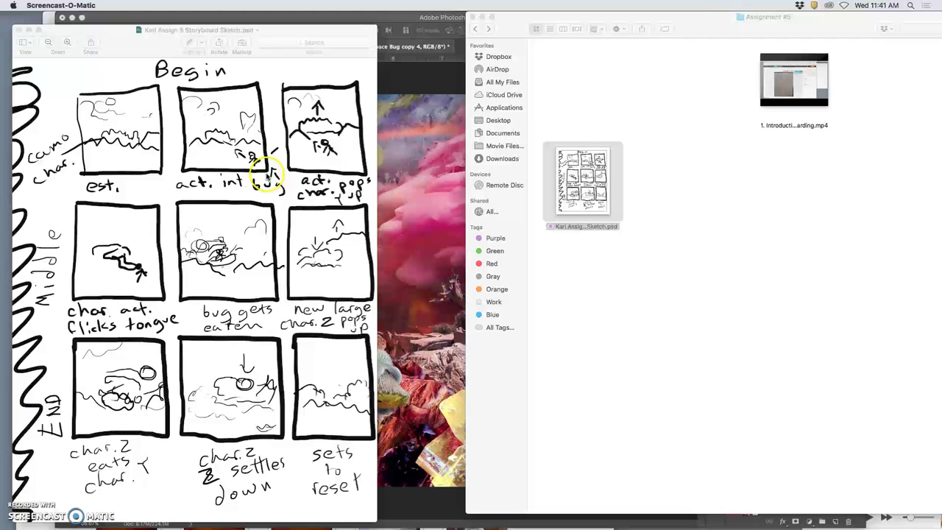
Turn on the Space Bug layer in the Stage File, then return to the Assets File.
{"action": "left_click", "coordinate": [404, 191]}
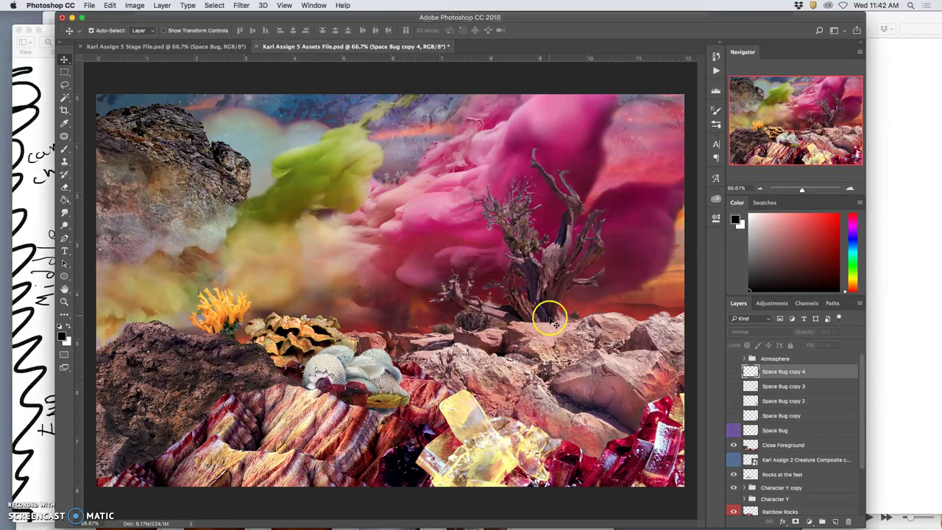
{"action": "left_click", "coordinate": [178, 47]}
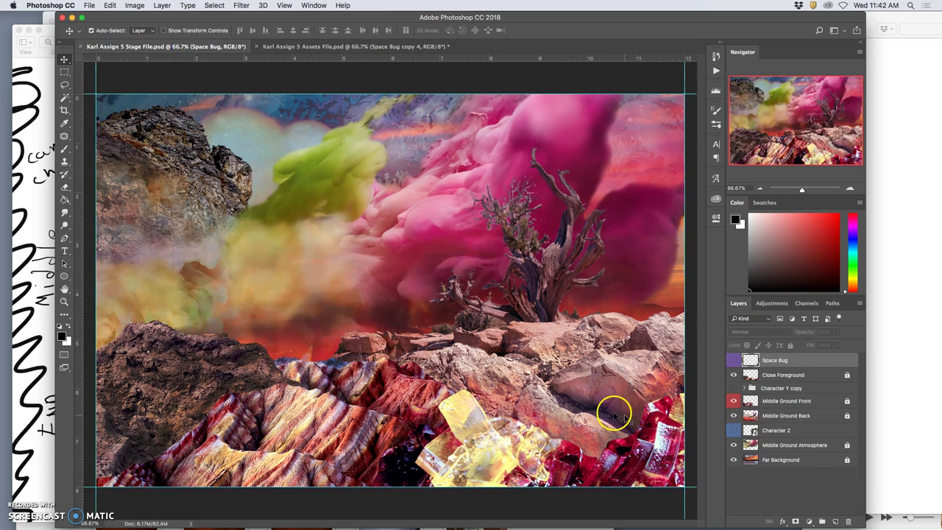
{"action": "left_click", "coordinate": [734, 360]}
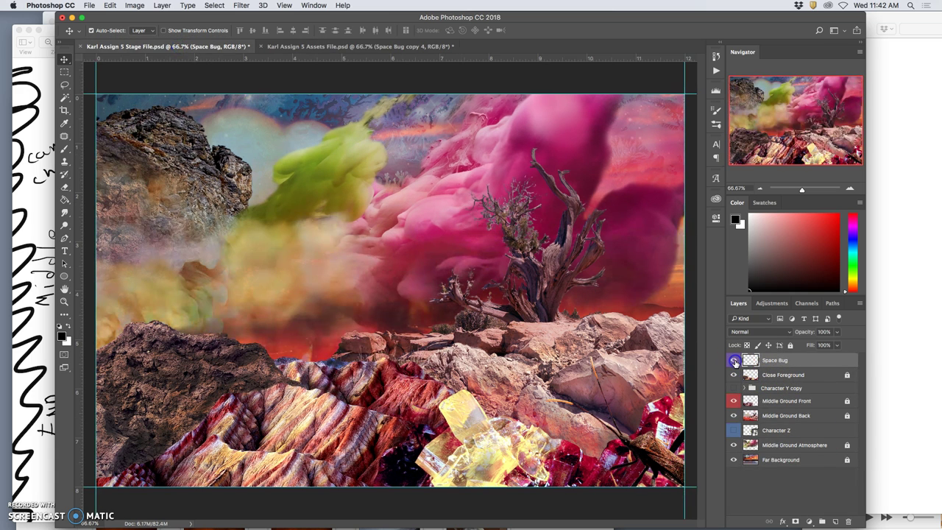
{"action": "left_click", "coordinate": [333, 46]}
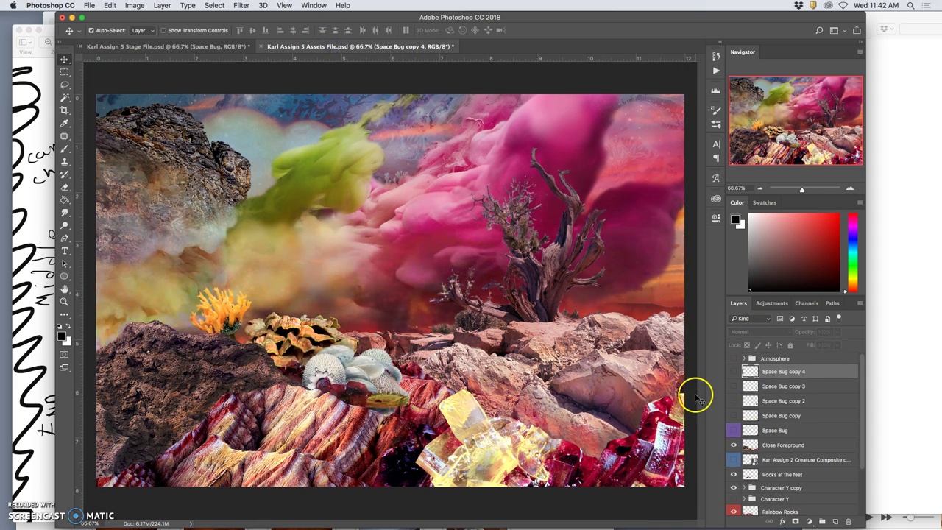
Briefly show Space Bug copy 4, copy 3, copy 2 and copy, then hide them again.
{"action": "left_click", "coordinate": [733, 371]}
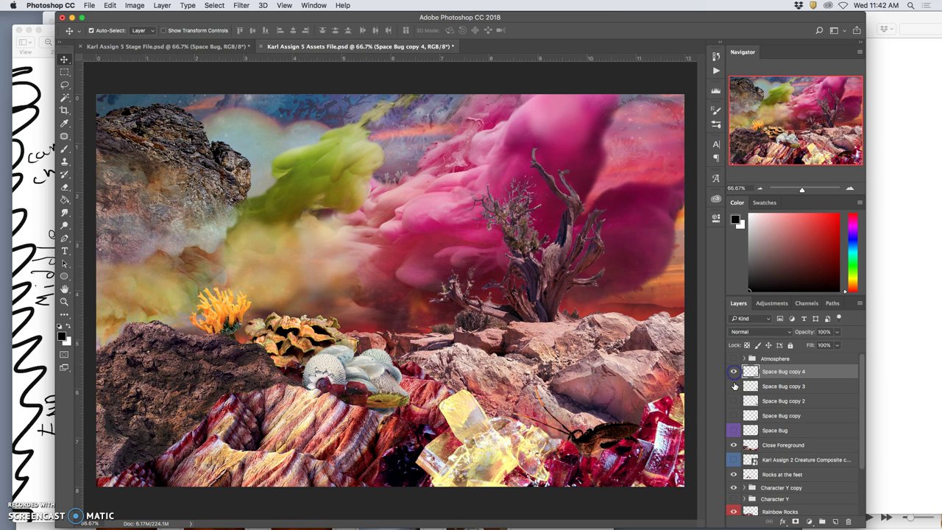
{"action": "left_click", "coordinate": [733, 386]}
{"action": "left_click", "coordinate": [734, 400]}
{"action": "left_click", "coordinate": [734, 413]}
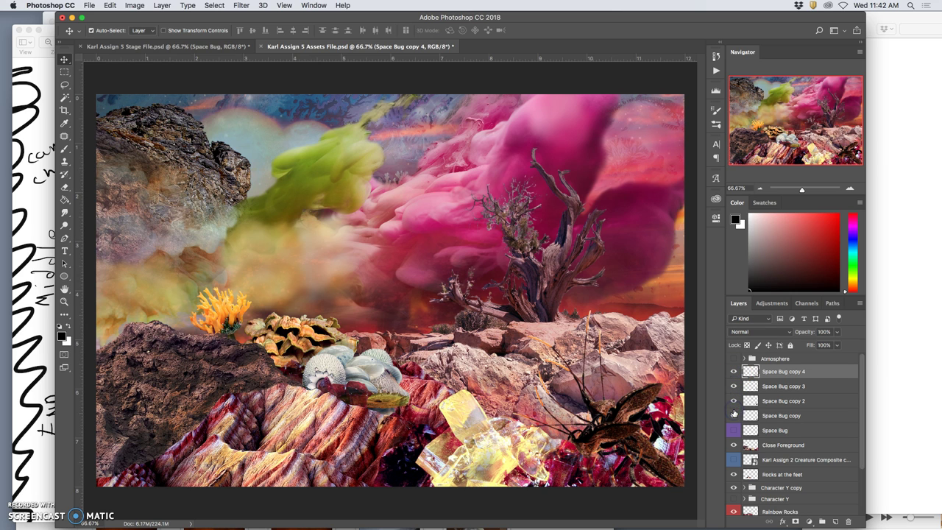
{"action": "left_click", "coordinate": [733, 415]}
{"action": "left_click", "coordinate": [733, 400]}
{"action": "left_click", "coordinate": [734, 386]}
{"action": "left_click", "coordinate": [733, 371]}
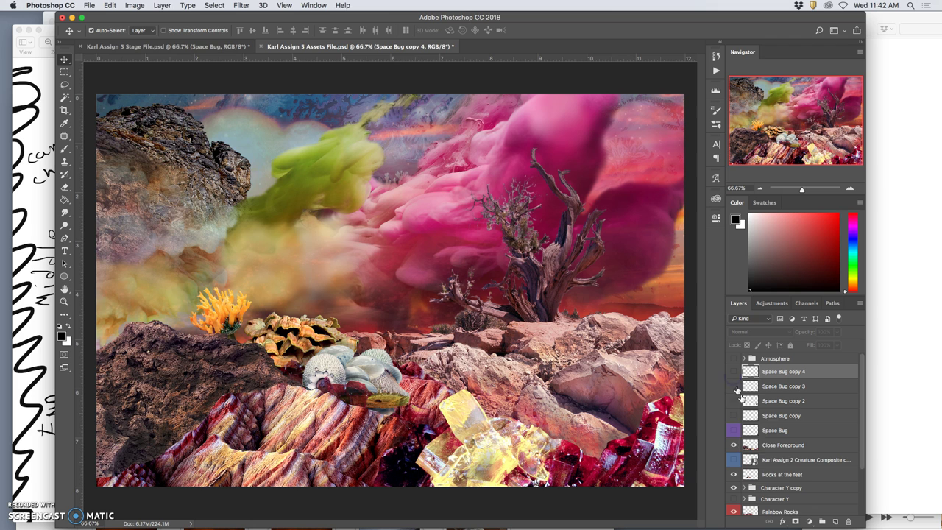
Flick the Character Y copy group off and on repeatedly to compare.
{"action": "left_click", "coordinate": [733, 487]}
{"action": "left_click", "coordinate": [734, 489]}
{"action": "left_click", "coordinate": [734, 490]}
{"action": "left_click", "coordinate": [734, 490]}
{"action": "left_click", "coordinate": [734, 489]}
{"action": "left_click", "coordinate": [734, 489]}
{"action": "left_click", "coordinate": [734, 489]}
{"action": "left_click", "coordinate": [354, 364]}
{"action": "left_click", "coordinate": [733, 489]}
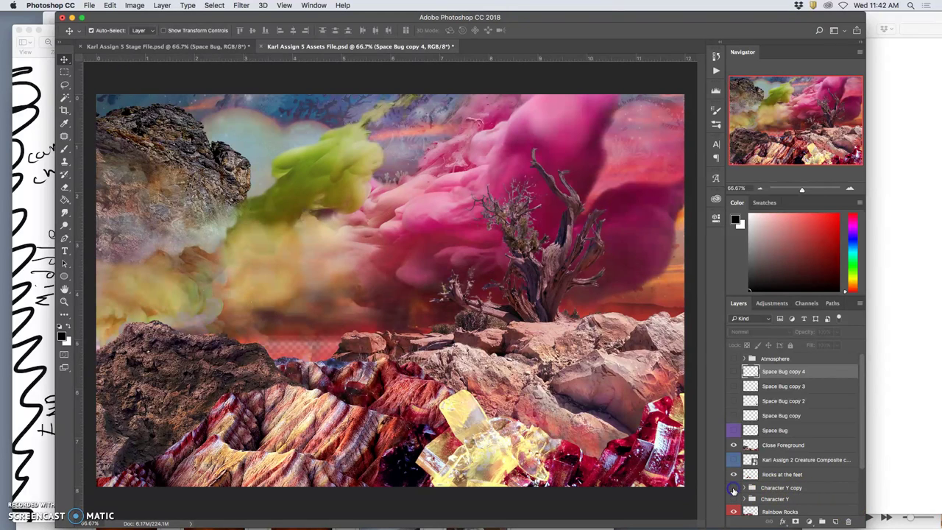
{"action": "left_click", "coordinate": [733, 489]}
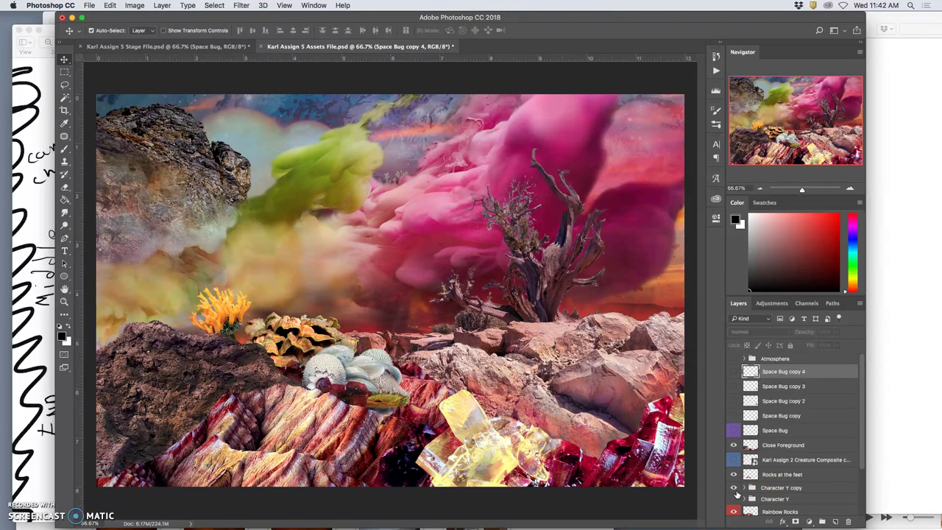
Toggle the Close Foreground layer, then hide Rocks at the feet to see the creature.
{"action": "left_click", "coordinate": [733, 445]}
{"action": "left_click", "coordinate": [733, 445]}
{"action": "left_click", "coordinate": [733, 474]}
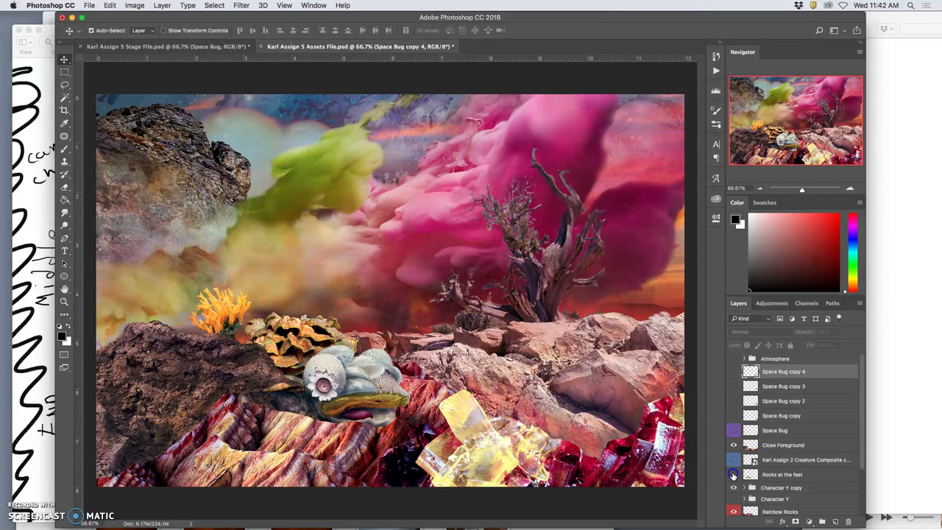
At 200% zoom, erase the red rock leaves over the creature on Rocks at the feet.
{"action": "left_click", "coordinate": [733, 474]}
{"action": "left_click", "coordinate": [764, 475]}
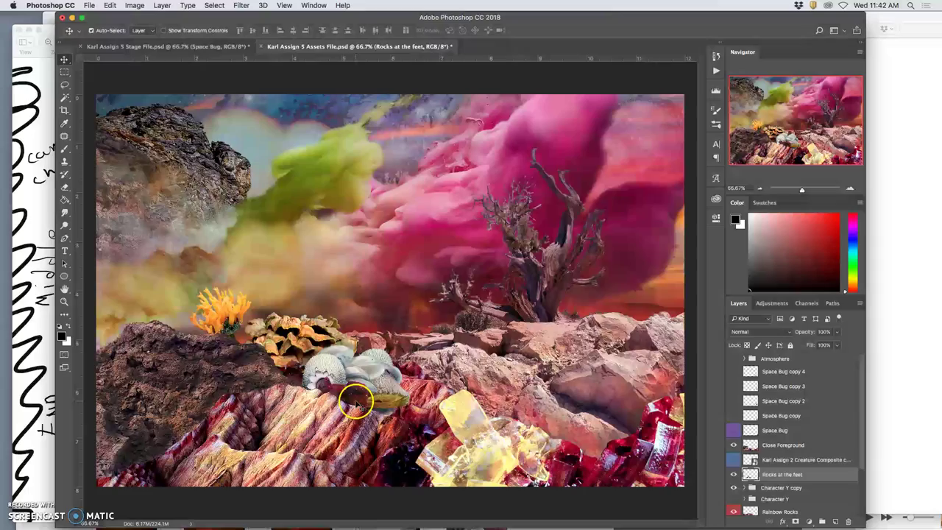
{"action": "key", "text": "super+equal"}
{"action": "key", "text": "super+equal"}
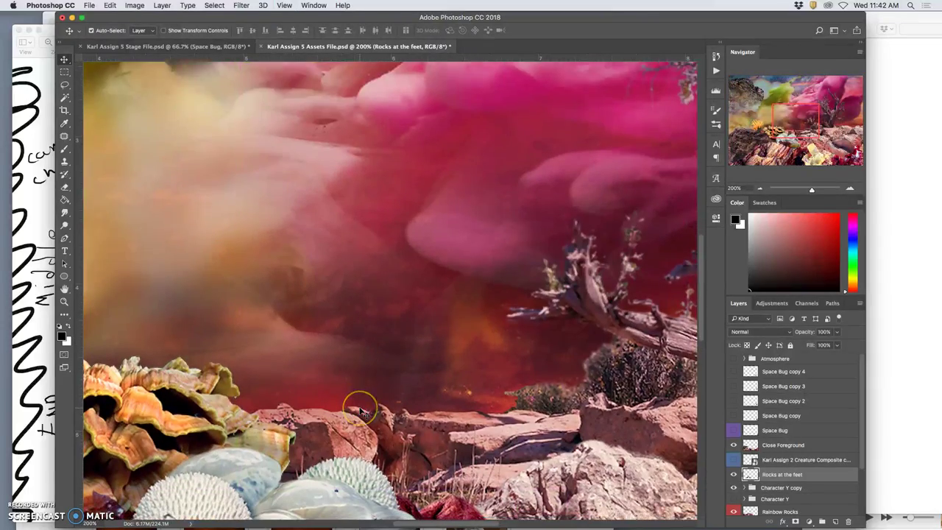
{"action": "scroll", "coordinate": [361, 412], "scroll_direction": "down", "scroll_amount": 5}
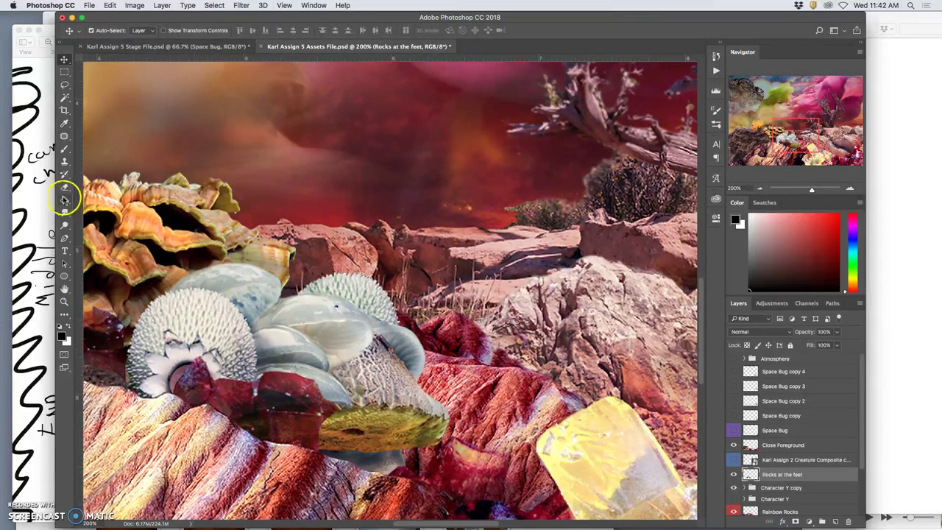
{"action": "left_click", "coordinate": [65, 188]}
{"action": "mouse_move", "coordinate": [278, 359]}
{"action": "left_mouse_down"}
{"action": "mouse_move", "coordinate": [289, 361]}
{"action": "mouse_move", "coordinate": [238, 410]}
{"action": "mouse_move", "coordinate": [319, 431]}
{"action": "mouse_move", "coordinate": [273, 442]}
{"action": "mouse_move", "coordinate": [327, 439]}
{"action": "left_mouse_up"}
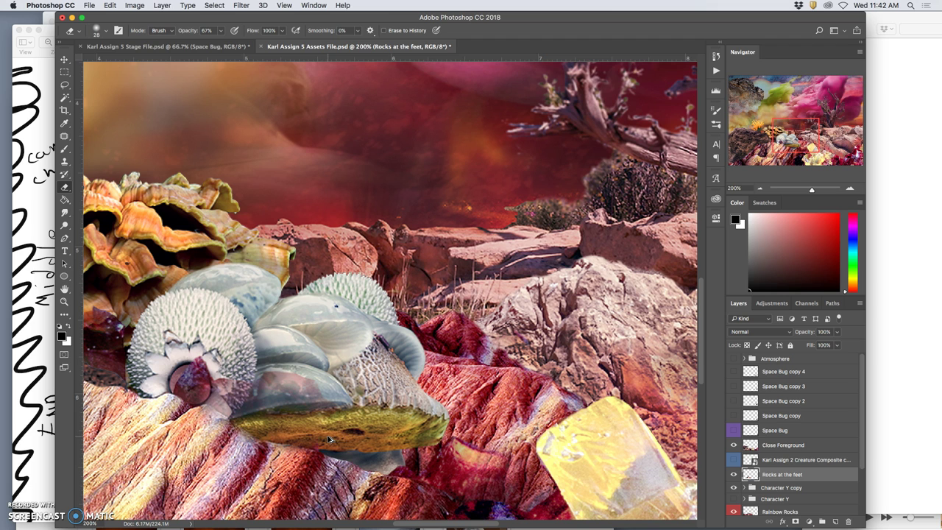
{"action": "left_click", "coordinate": [733, 475]}
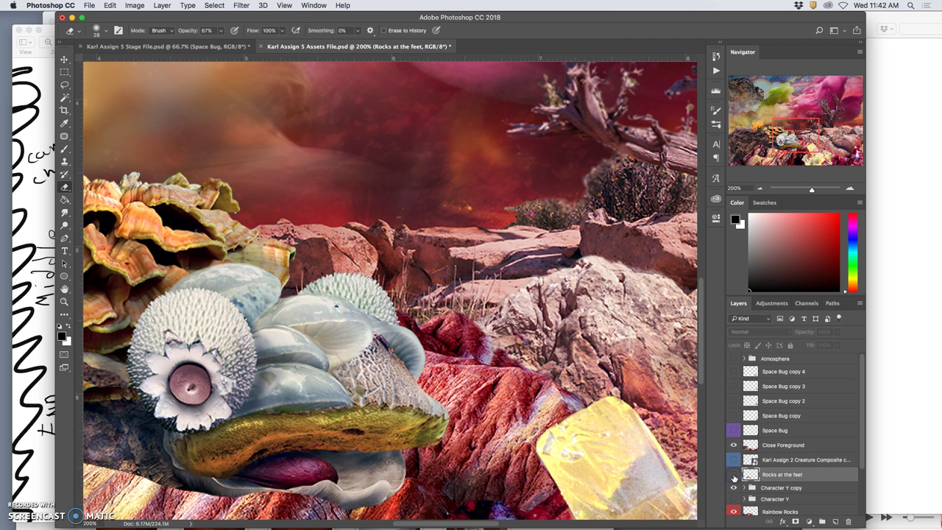
{"action": "left_click", "coordinate": [734, 476]}
{"action": "left_click", "coordinate": [733, 477]}
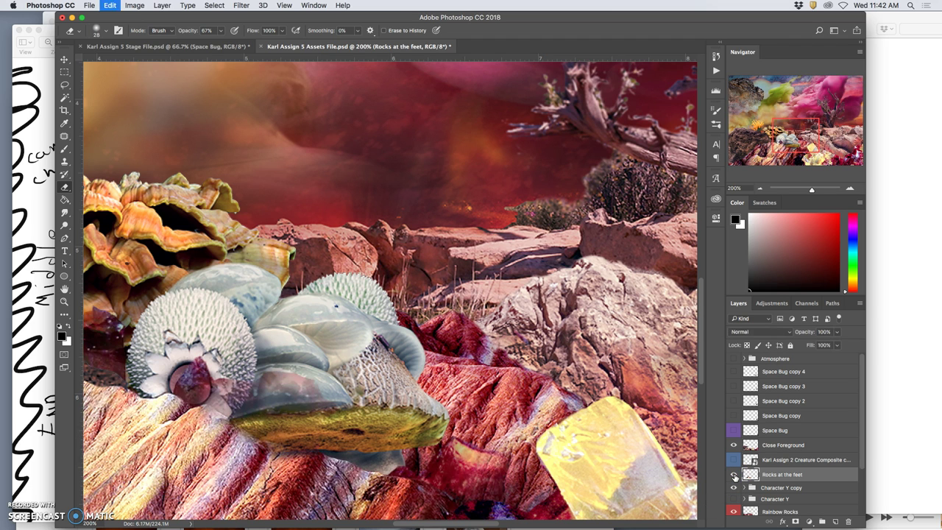
{"action": "left_click", "coordinate": [734, 476]}
{"action": "left_click", "coordinate": [733, 477]}
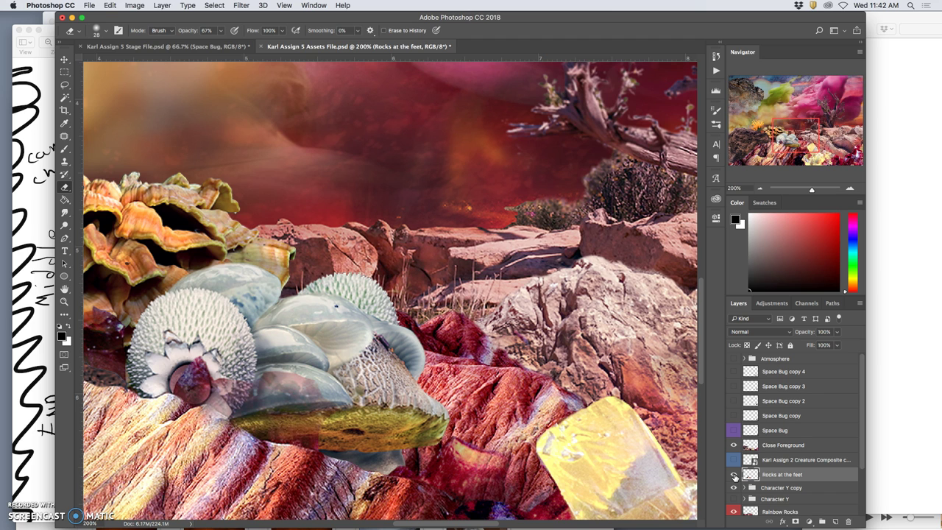
Lasso and delete the remaining rock over the creature's underside, then zoom back out.
{"action": "left_click", "coordinate": [265, 327]}
{"action": "left_click", "coordinate": [64, 84]}
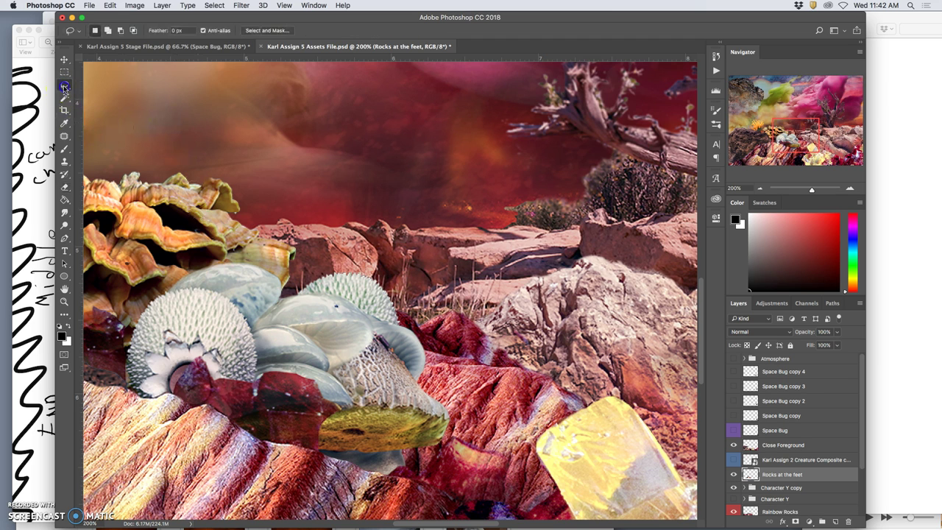
{"action": "left_click_drag", "start_coordinate": [169, 388], "coordinate": [173, 393]}
{"action": "left_click_drag", "start_coordinate": [220, 415], "coordinate": [232, 420]}
{"action": "mouse_move", "coordinate": [332, 456]}
{"action": "left_mouse_down"}
{"action": "mouse_move", "coordinate": [363, 352]}
{"action": "mouse_move", "coordinate": [242, 311]}
{"action": "mouse_move", "coordinate": [162, 330]}
{"action": "mouse_move", "coordinate": [151, 371]}
{"action": "left_mouse_up"}
{"action": "key", "text": "Delete"}
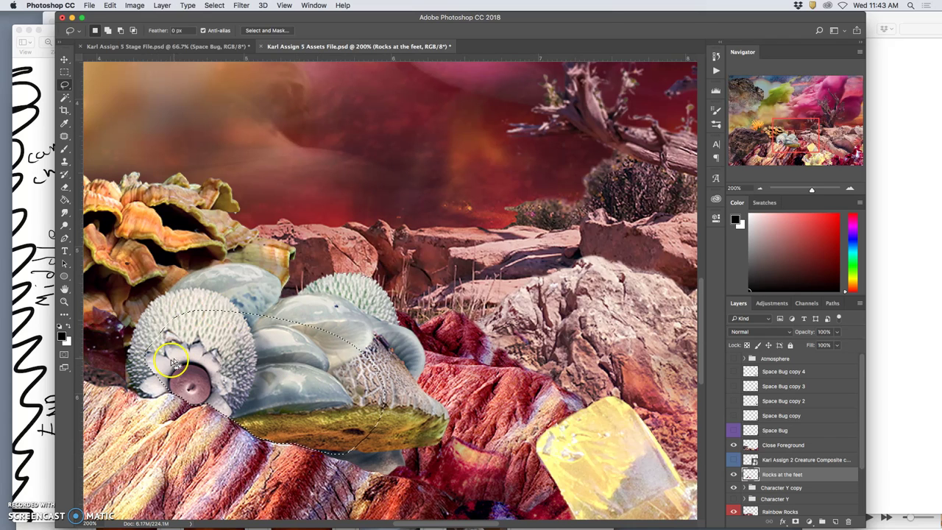
{"action": "left_click", "coordinate": [255, 288]}
{"action": "key", "text": "super+minus"}
{"action": "key", "text": "super+minus"}
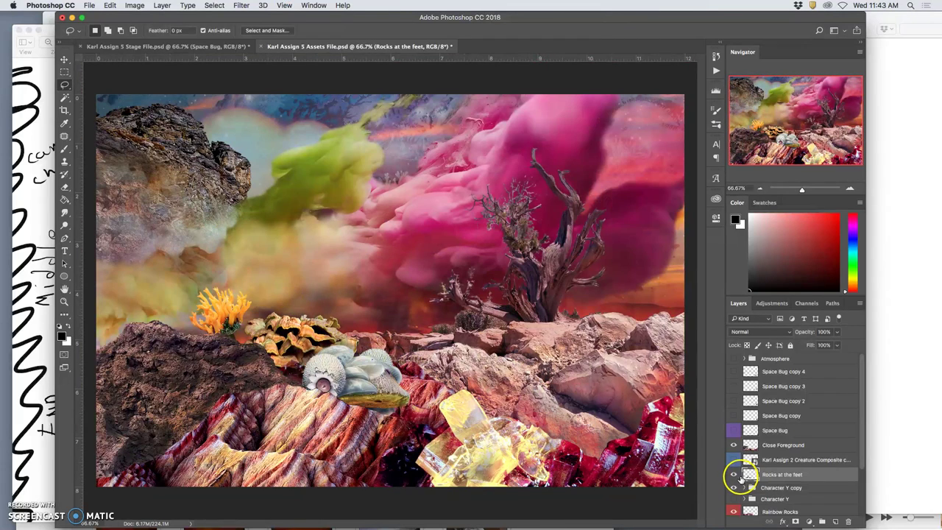
Toggle the Character Y copy group's visibility and make it the active layer.
{"action": "left_click", "coordinate": [734, 488]}
{"action": "left_click", "coordinate": [734, 488]}
{"action": "left_click", "coordinate": [735, 489]}
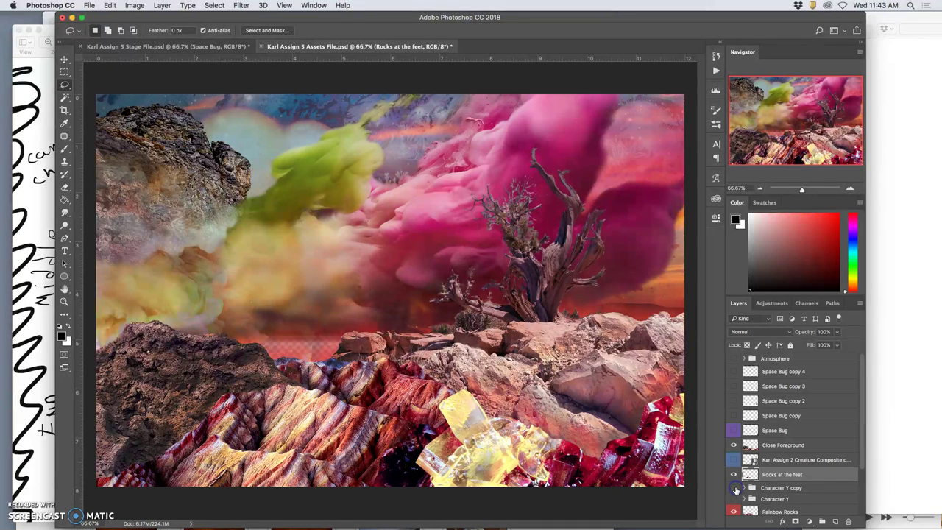
{"action": "left_click", "coordinate": [734, 488]}
{"action": "left_click", "coordinate": [734, 488]}
{"action": "left_click", "coordinate": [734, 489]}
{"action": "left_click", "coordinate": [780, 490]}
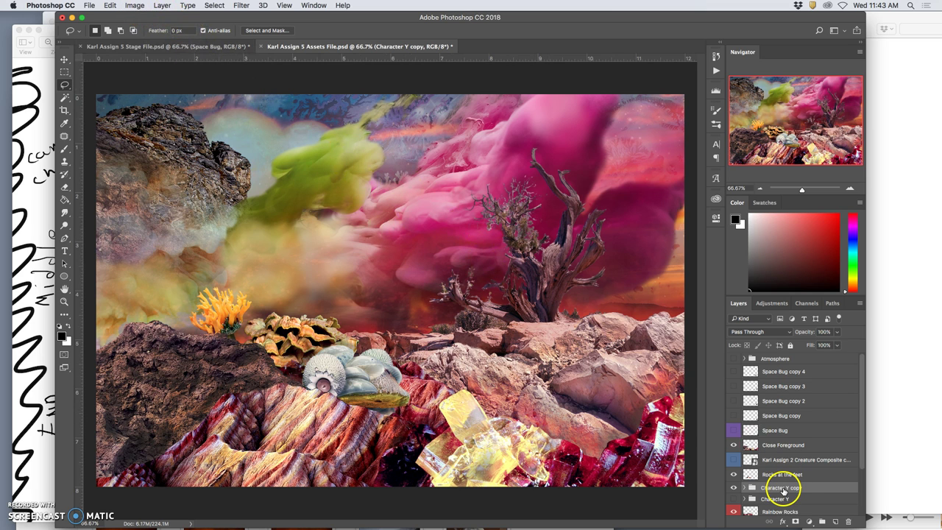
{"action": "left_click", "coordinate": [110, 5]}
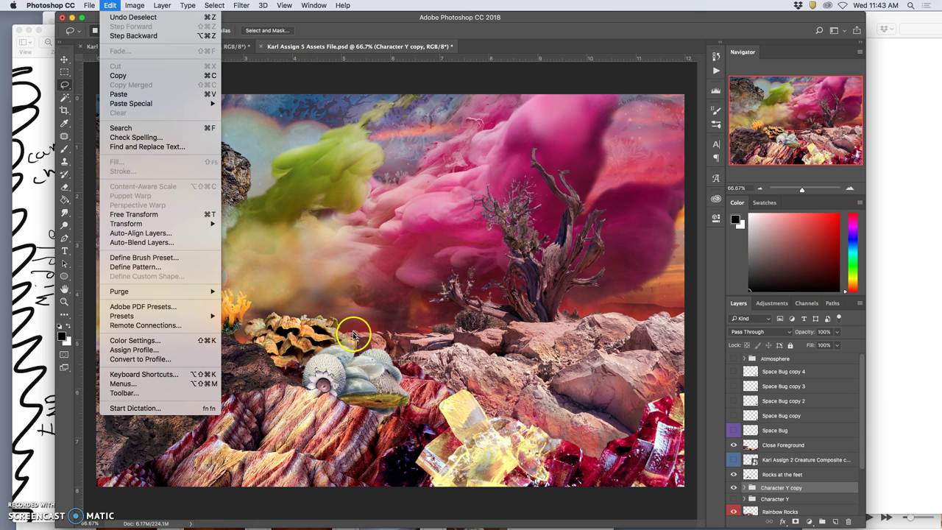
{"action": "left_click", "coordinate": [346, 366]}
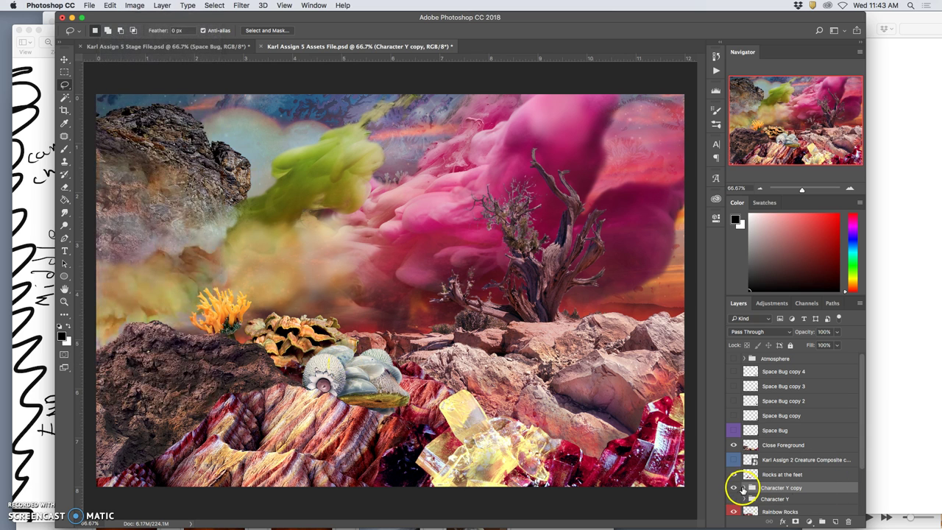
Start Puppet Warp on the creature composite layer inside the expanded Character Y copy group.
{"action": "left_click", "coordinate": [742, 489]}
{"action": "scroll", "coordinate": [760, 478], "scroll_direction": "down", "scroll_amount": 1}
{"action": "scroll", "coordinate": [765, 486], "scroll_direction": "down", "scroll_amount": 1}
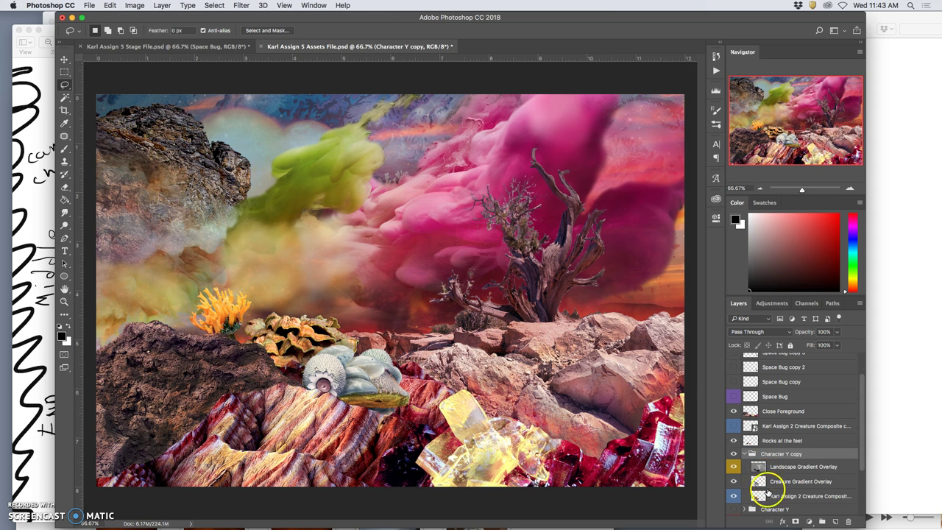
{"action": "left_click", "coordinate": [768, 494]}
{"action": "left_click", "coordinate": [110, 6]}
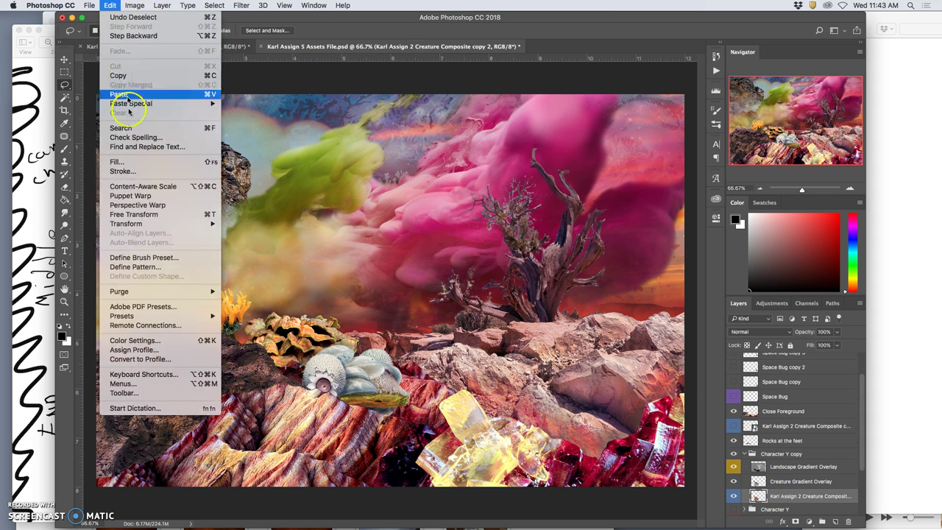
{"action": "left_click", "coordinate": [139, 186]}
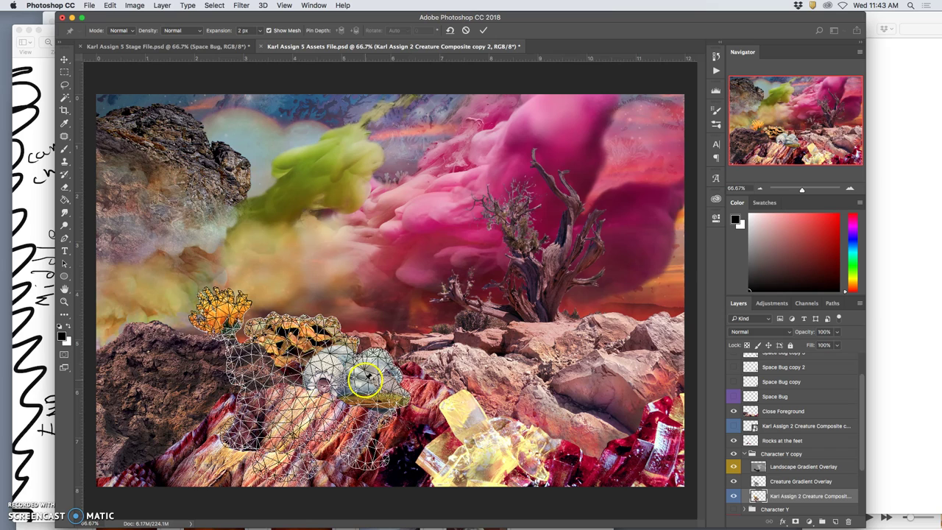
Pin the warp mesh, rotate the orange coral about -14°, lift and bend the creature, and apply.
{"action": "left_click", "coordinate": [364, 371]}
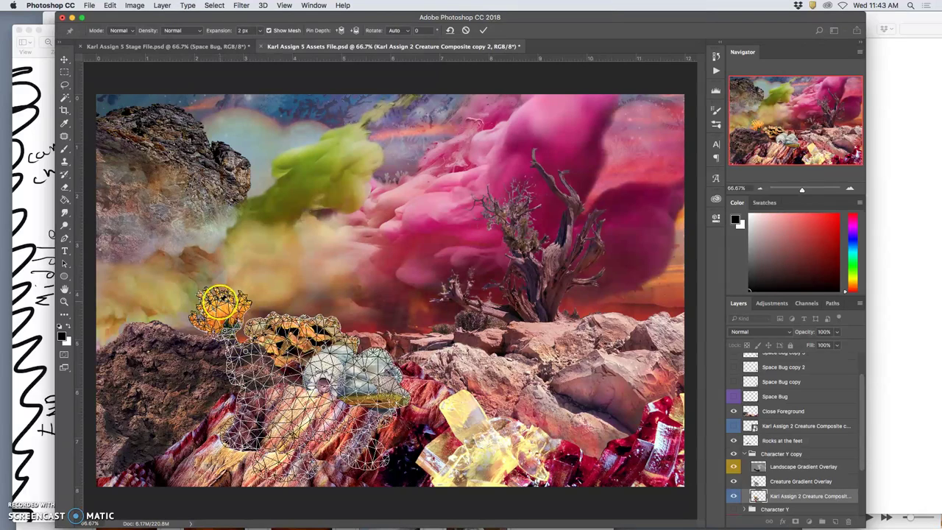
{"action": "mouse_move", "coordinate": [224, 313]}
{"action": "left_mouse_down"}
{"action": "mouse_move", "coordinate": [222, 299]}
{"action": "mouse_move", "coordinate": [211, 298]}
{"action": "mouse_move", "coordinate": [220, 300]}
{"action": "left_mouse_up"}
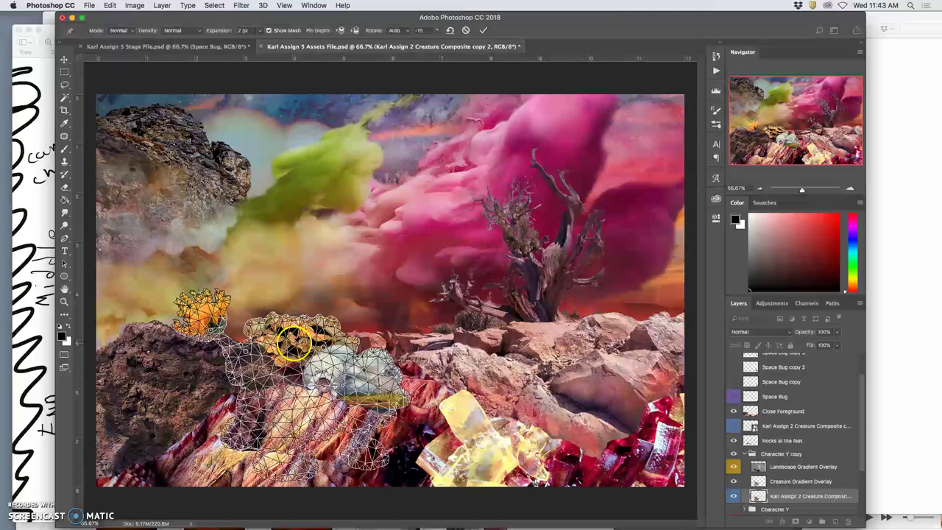
{"action": "left_click", "coordinate": [324, 350]}
{"action": "left_click_drag", "start_coordinate": [321, 343], "coordinate": [324, 335]}
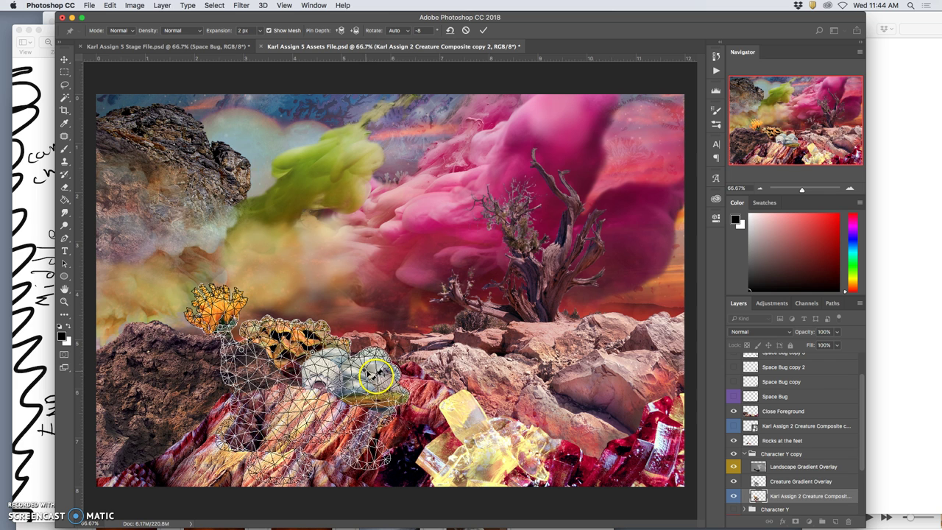
{"action": "mouse_move", "coordinate": [400, 403]}
{"action": "left_mouse_down"}
{"action": "mouse_move", "coordinate": [422, 384]}
{"action": "mouse_move", "coordinate": [360, 374]}
{"action": "mouse_move", "coordinate": [394, 411]}
{"action": "mouse_move", "coordinate": [421, 395]}
{"action": "mouse_move", "coordinate": [447, 420]}
{"action": "left_mouse_up"}
{"action": "left_click", "coordinate": [376, 380]}
{"action": "key", "text": "Return"}
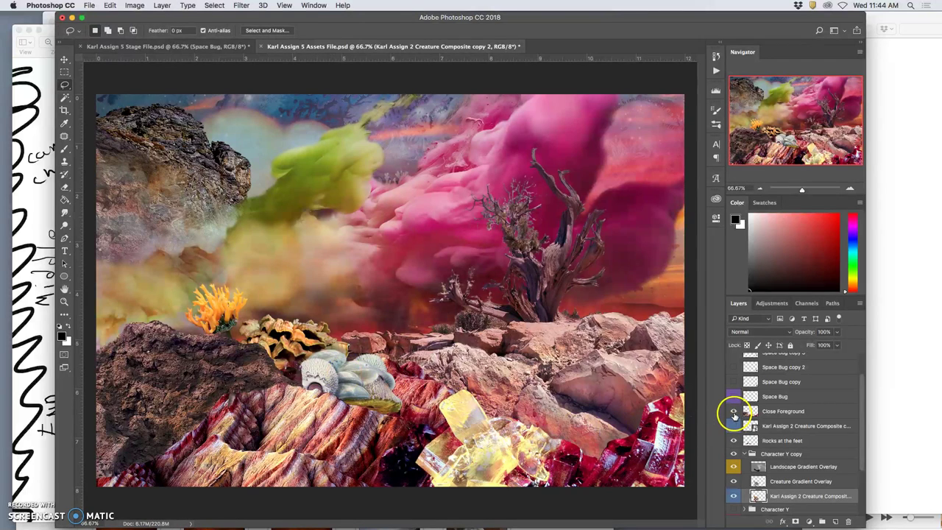
Check the Close Foreground and Rocks at the feet layers, then select Rocks at the feet.
{"action": "left_click", "coordinate": [733, 411]}
{"action": "left_click", "coordinate": [732, 412]}
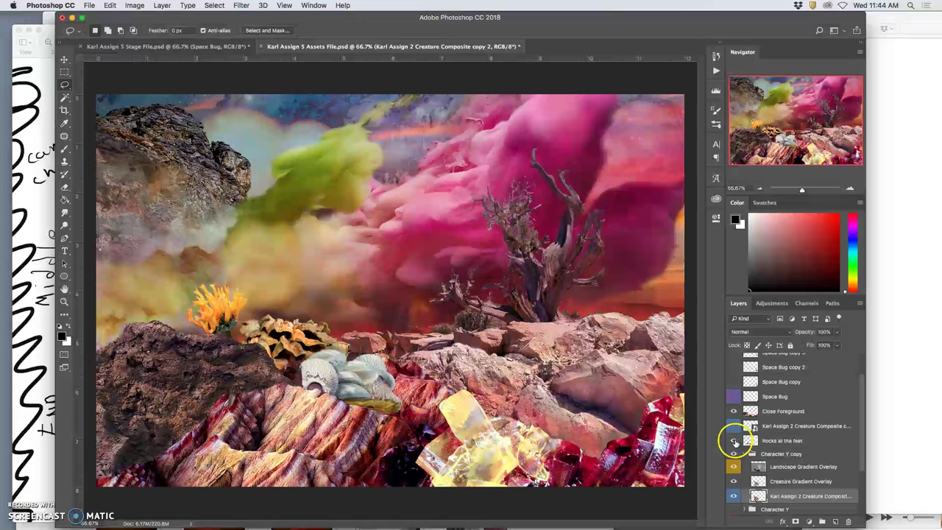
{"action": "left_click", "coordinate": [733, 440]}
{"action": "left_click", "coordinate": [733, 440]}
{"action": "left_click", "coordinate": [772, 439]}
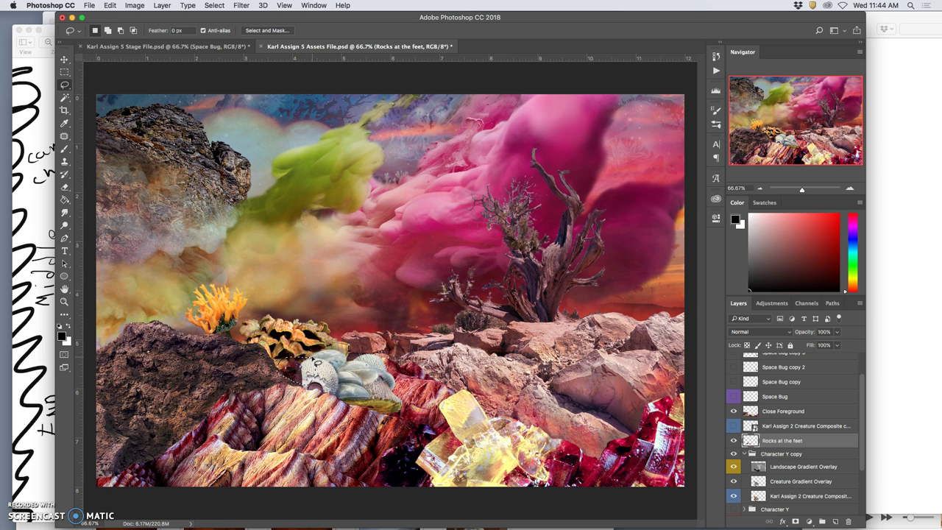
{"action": "left_click", "coordinate": [326, 358]}
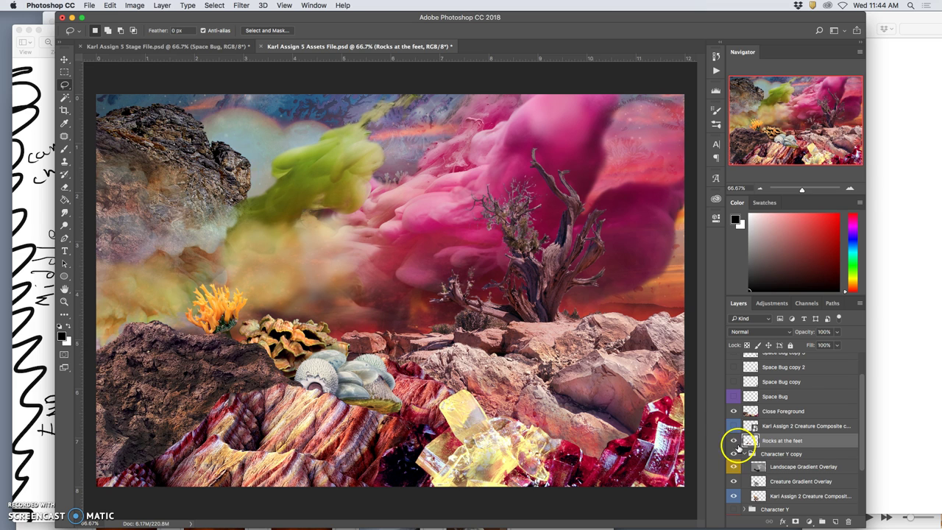
Save Karl Assign 5 Assets File.psd and select the Character Y copy group.
{"action": "key", "text": "ctrl+s"}
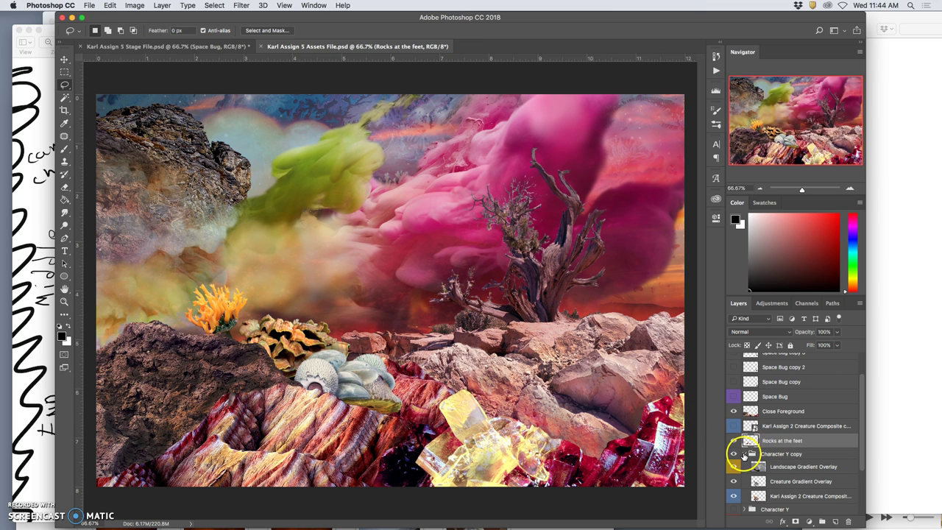
{"action": "left_click", "coordinate": [779, 454]}
{"action": "left_click", "coordinate": [782, 455]}
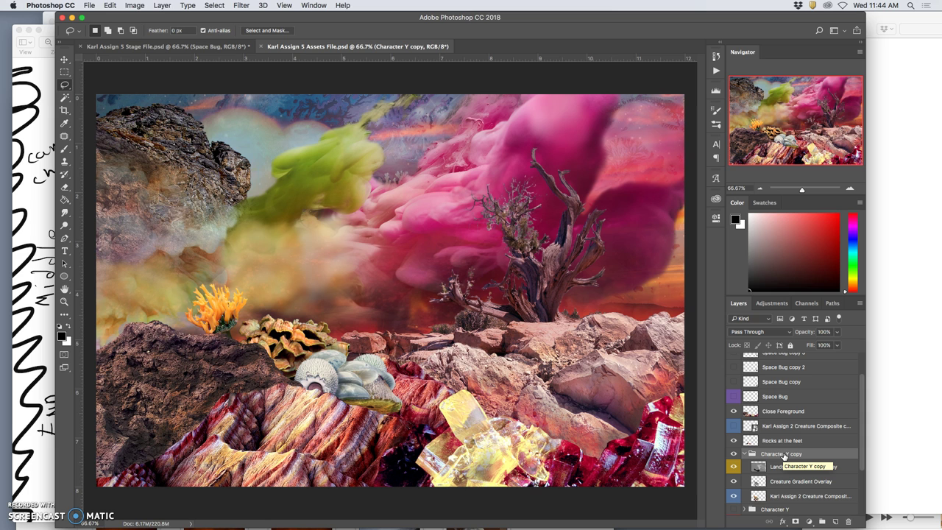
Bring the Character Y copy creature group into the Stage File.
{"action": "left_click", "coordinate": [163, 47]}
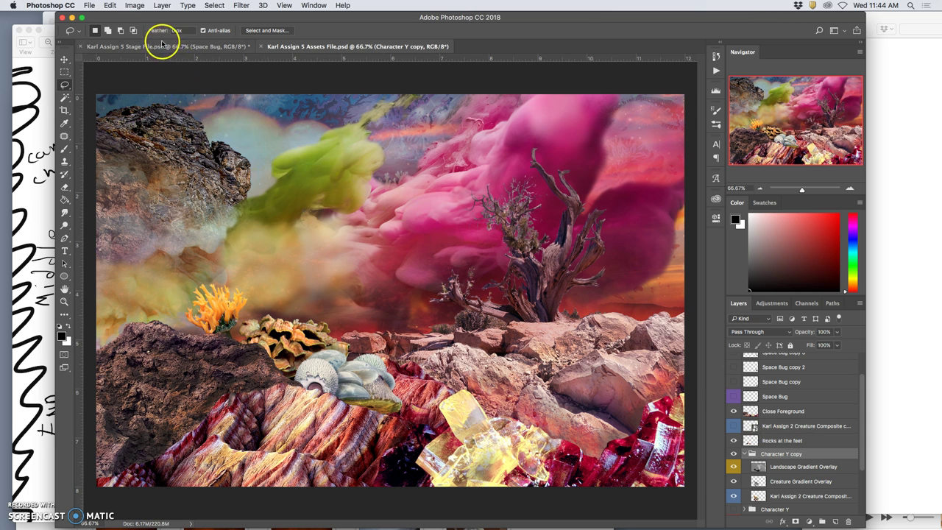
{"action": "left_click", "coordinate": [761, 411]}
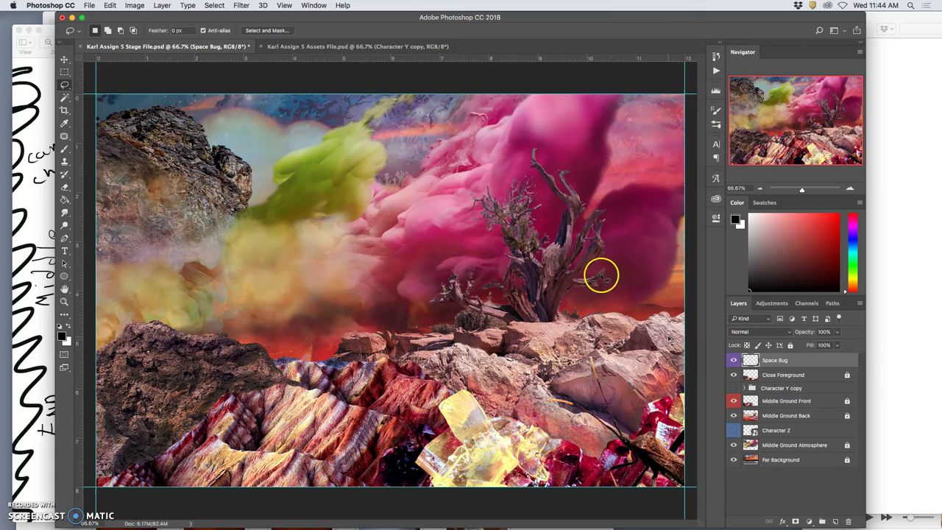
{"action": "left_click", "coordinate": [325, 47]}
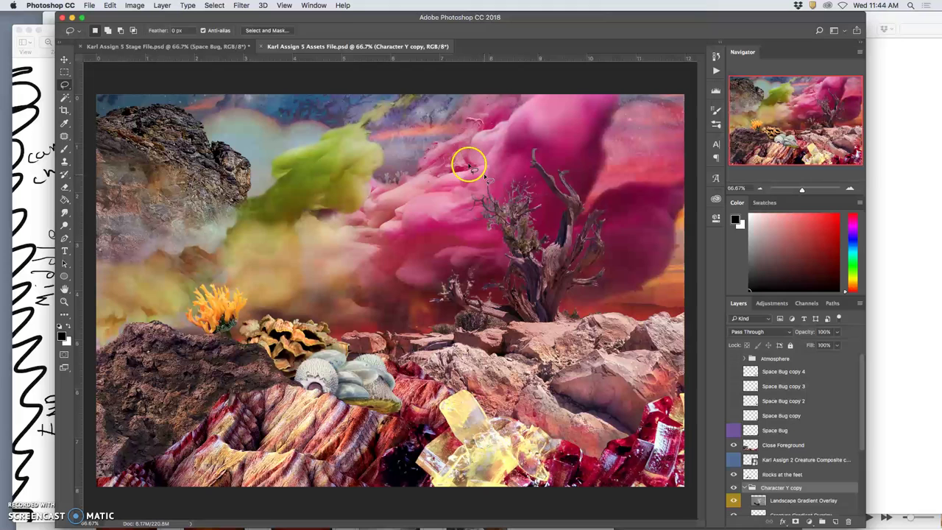
{"action": "left_click", "coordinate": [734, 489]}
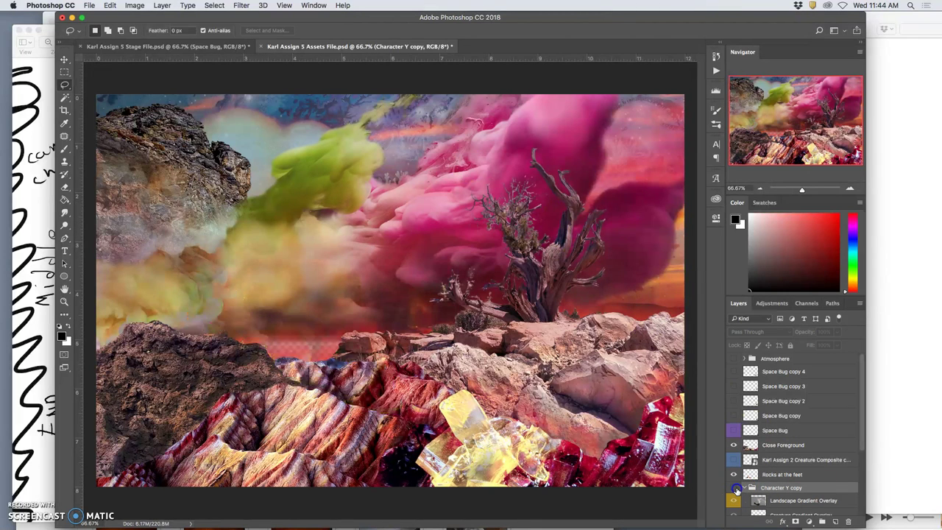
{"action": "left_click", "coordinate": [734, 488]}
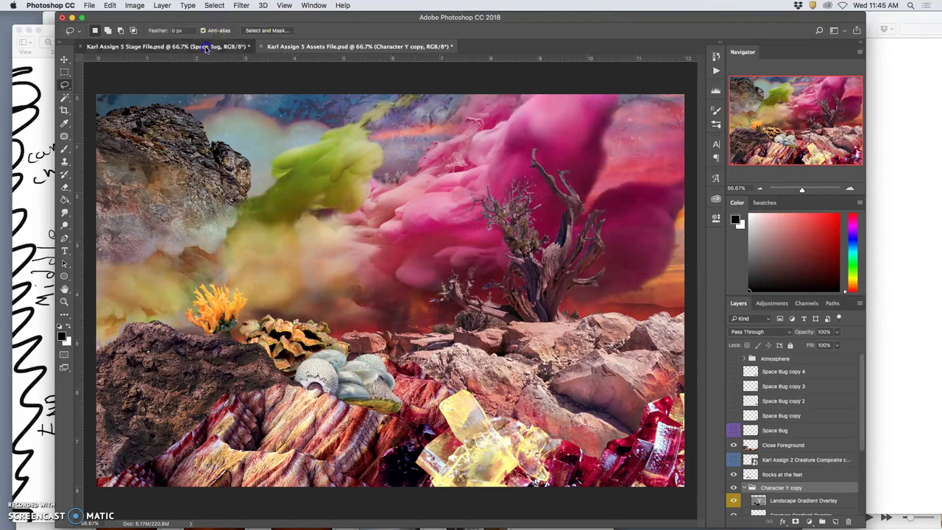
{"action": "left_click", "coordinate": [166, 47]}
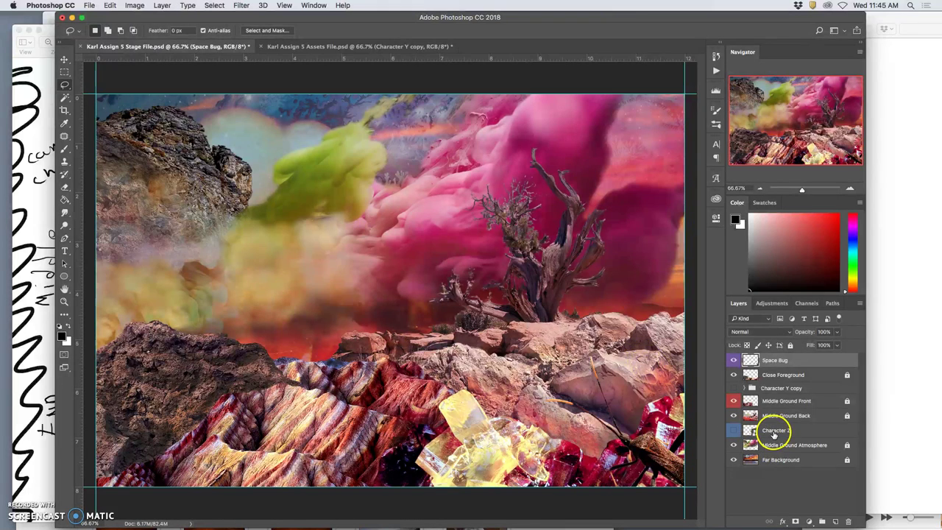
{"action": "left_click", "coordinate": [769, 388]}
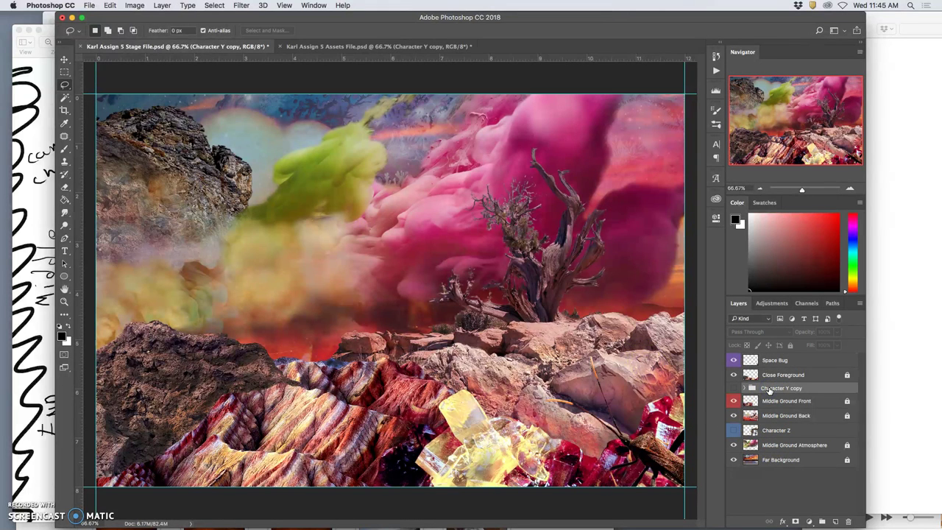
{"action": "left_click_drag", "start_coordinate": [769, 390], "coordinate": [740, 438]}
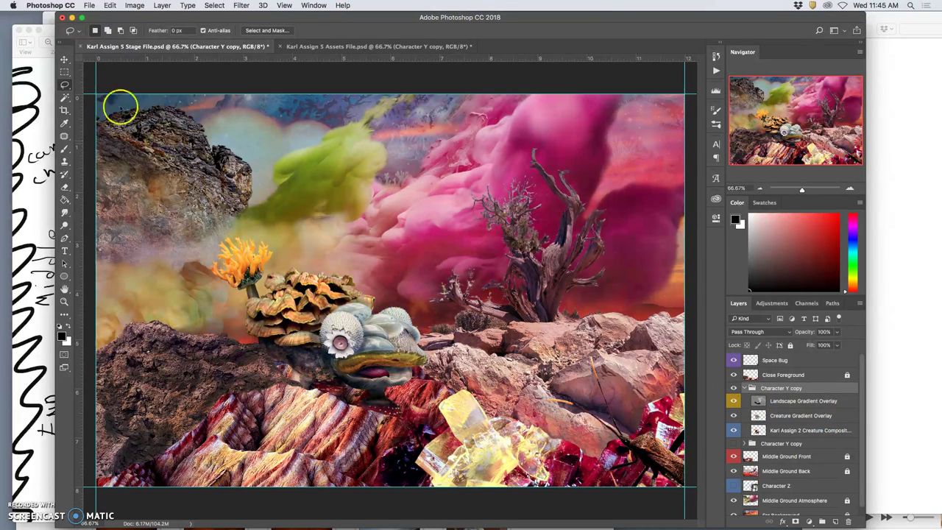
Reposition the Landscape Gradient Overlay layer on the Stage File canvas.
{"action": "left_click", "coordinate": [64, 58]}
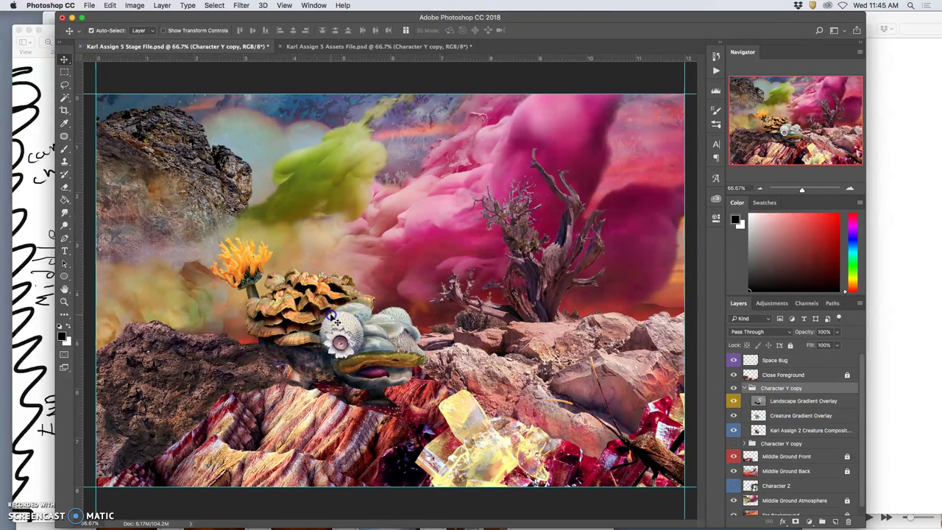
{"action": "left_click", "coordinate": [333, 318]}
{"action": "left_click", "coordinate": [805, 397]}
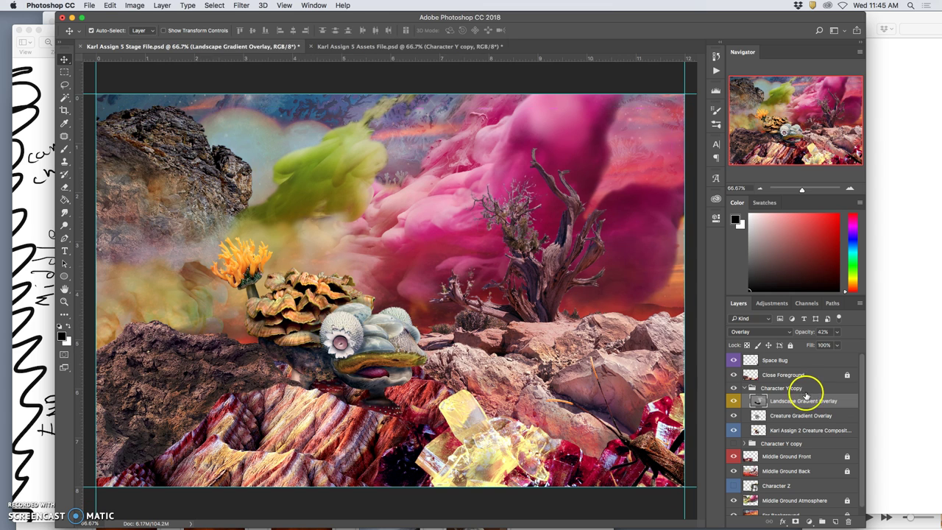
{"action": "left_click_drag", "start_coordinate": [378, 358], "coordinate": [626, 377]}
{"action": "left_click", "coordinate": [81, 20]}
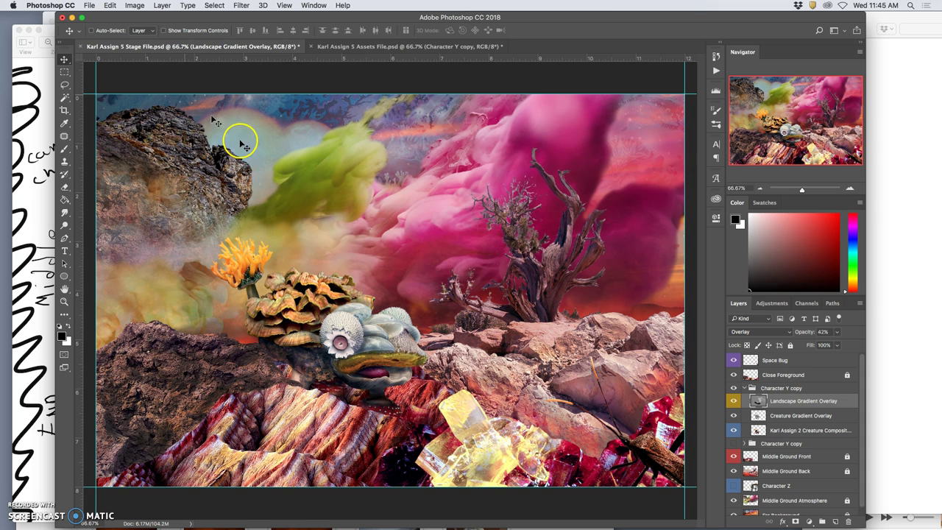
{"action": "left_click_drag", "start_coordinate": [347, 309], "coordinate": [336, 290]}
Move the creature group down and slightly left, then check its composite layer's visibility.
{"action": "left_click", "coordinate": [779, 389]}
{"action": "left_click", "coordinate": [745, 387]}
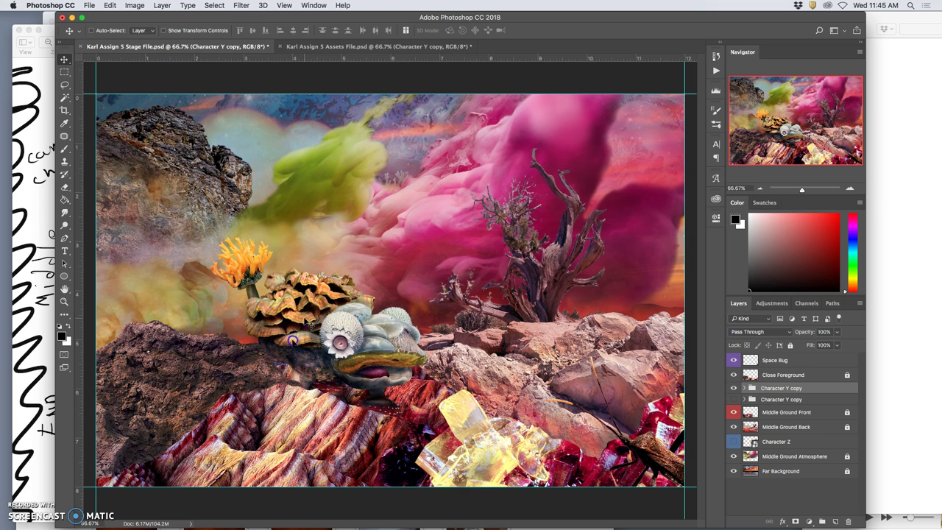
{"action": "left_click_drag", "start_coordinate": [309, 321], "coordinate": [291, 378]}
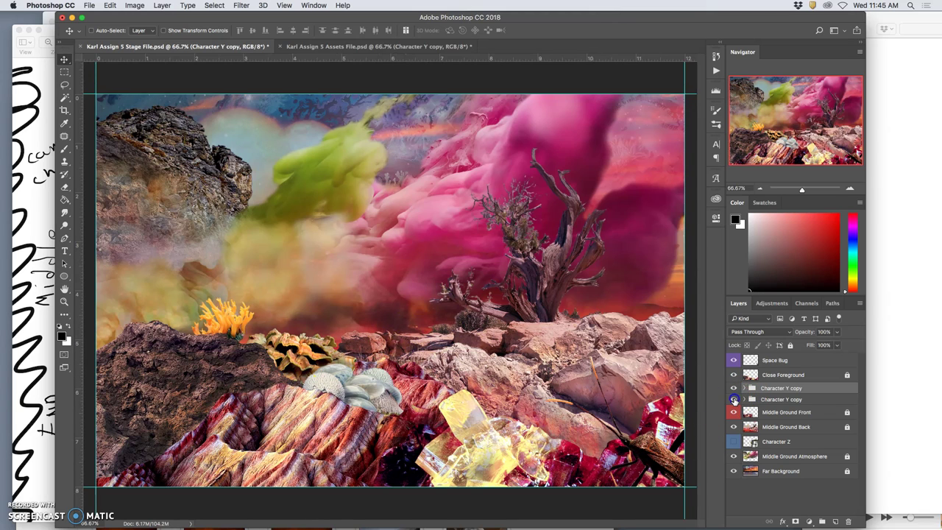
{"action": "left_click", "coordinate": [733, 398]}
{"action": "left_click", "coordinate": [734, 398]}
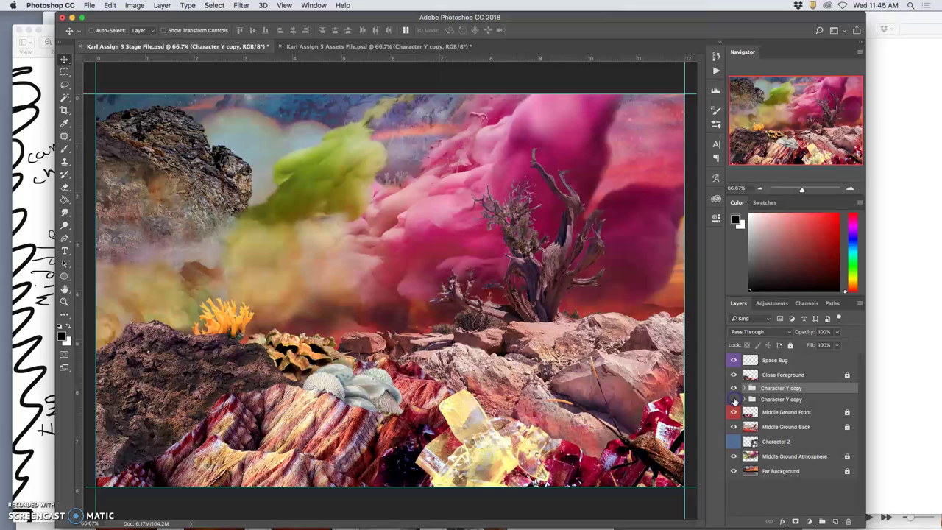
{"action": "left_click", "coordinate": [744, 388]}
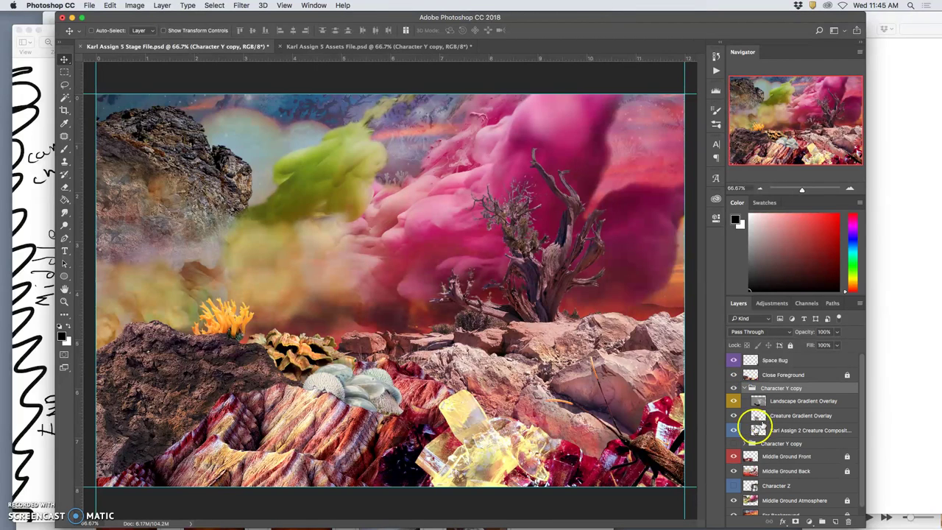
{"action": "left_click", "coordinate": [734, 432]}
{"action": "left_click", "coordinate": [734, 432]}
{"action": "left_click", "coordinate": [735, 432]}
{"action": "left_click", "coordinate": [735, 431]}
Make the Space Bug layer visible and selected in the Assets File, turning off auto-select.
{"action": "left_click", "coordinate": [737, 406]}
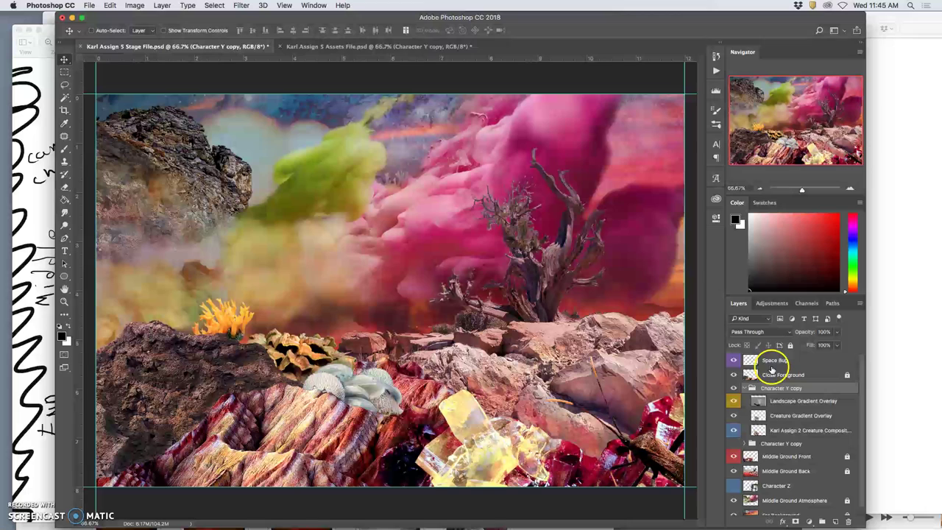
{"action": "left_click", "coordinate": [773, 360]}
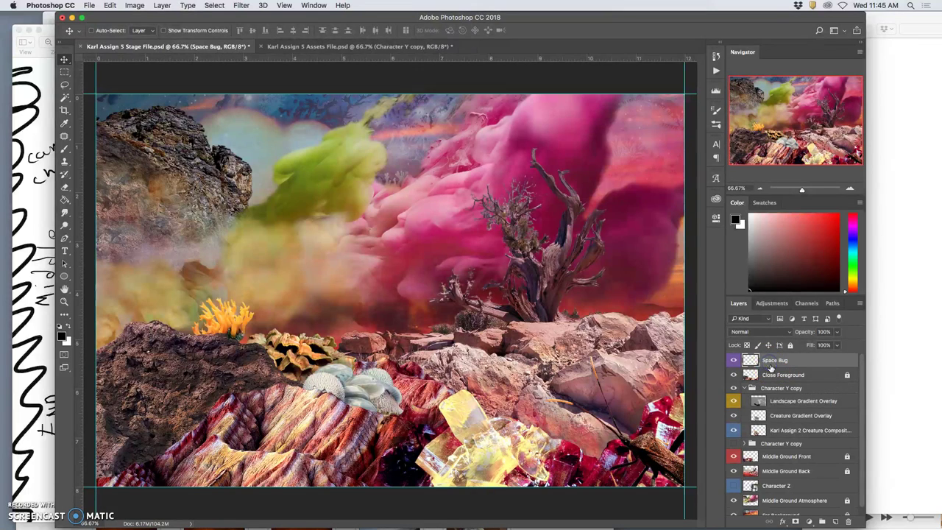
{"action": "left_click", "coordinate": [263, 48]}
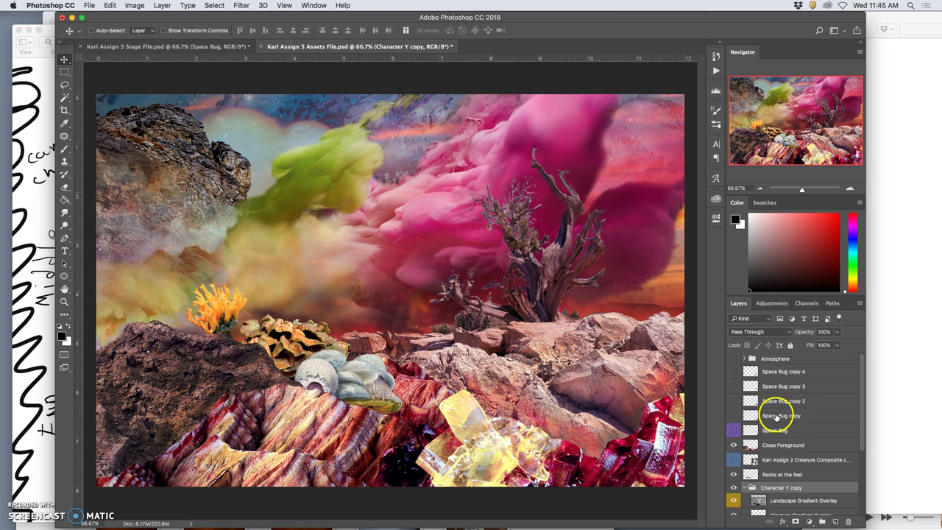
{"action": "left_click", "coordinate": [734, 432]}
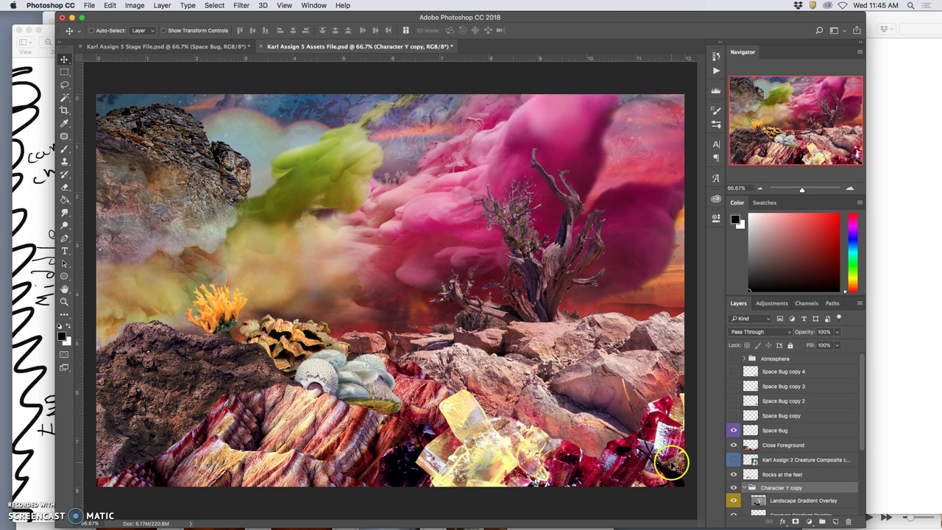
{"action": "left_click", "coordinate": [782, 434]}
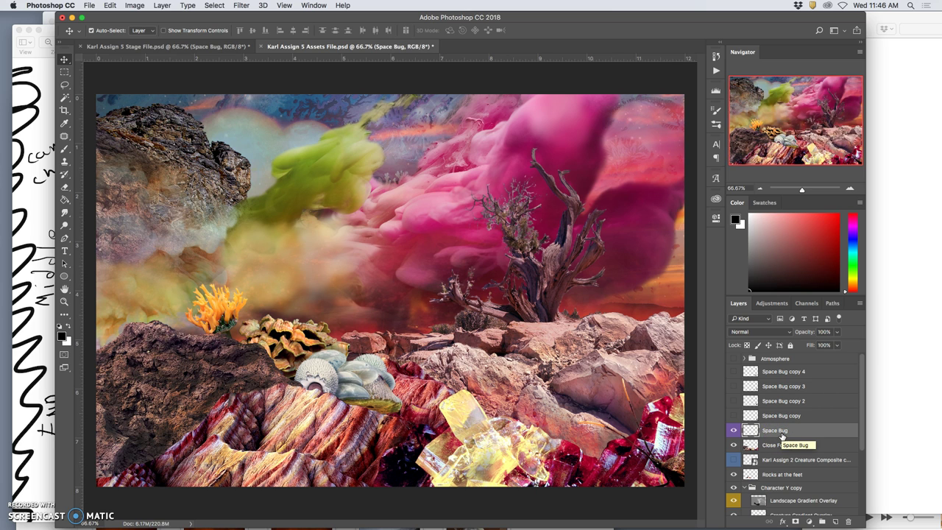
{"action": "key", "text": "super"}
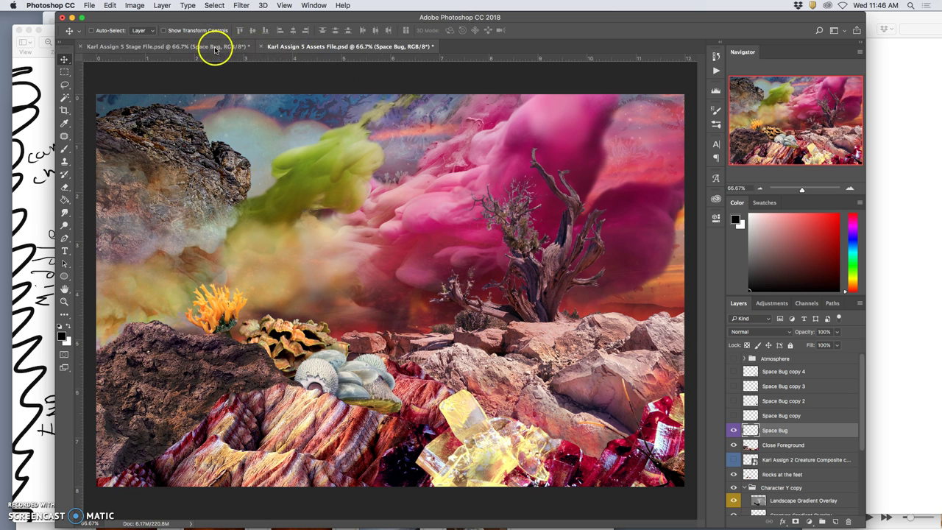
In the Stage File, delete and restore Space Bug, then drag it onto the lower-right red crystals.
{"action": "left_click", "coordinate": [214, 48]}
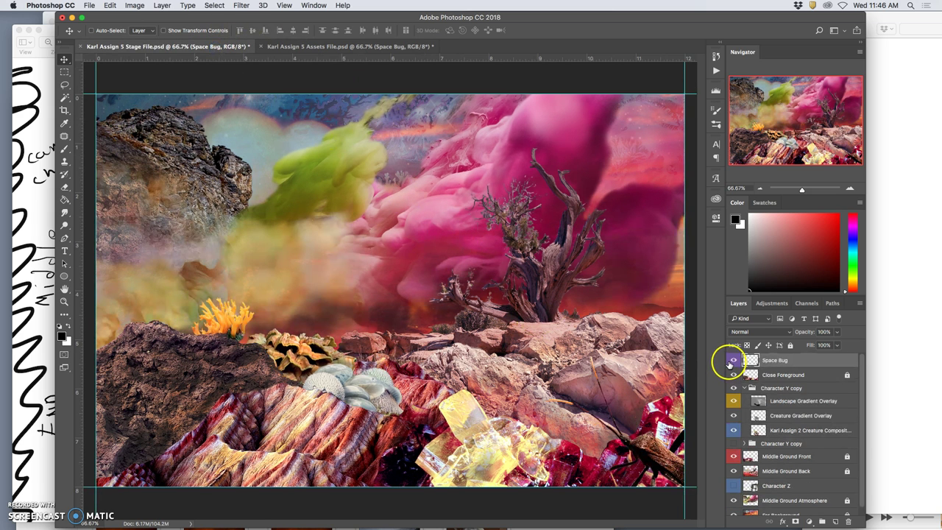
{"action": "right_click", "coordinate": [784, 362]}
{"action": "left_click", "coordinate": [780, 362]}
{"action": "key", "text": "Delete"}
{"action": "key", "text": "super+z"}
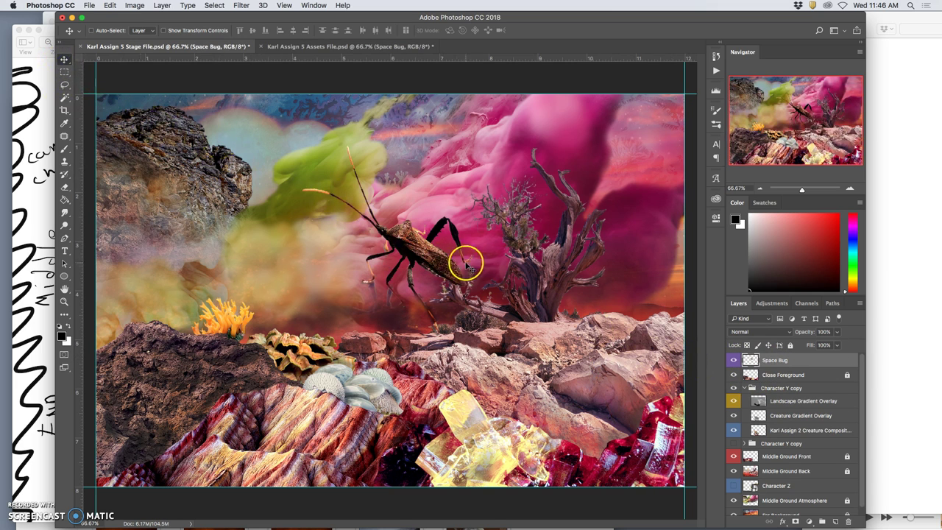
{"action": "left_click_drag", "start_coordinate": [466, 260], "coordinate": [712, 500]}
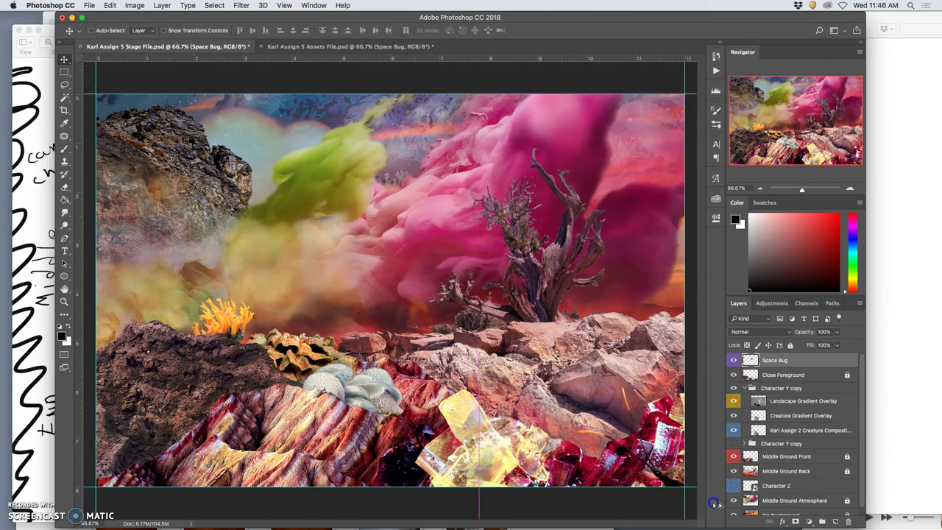
{"action": "key", "text": "super+z"}
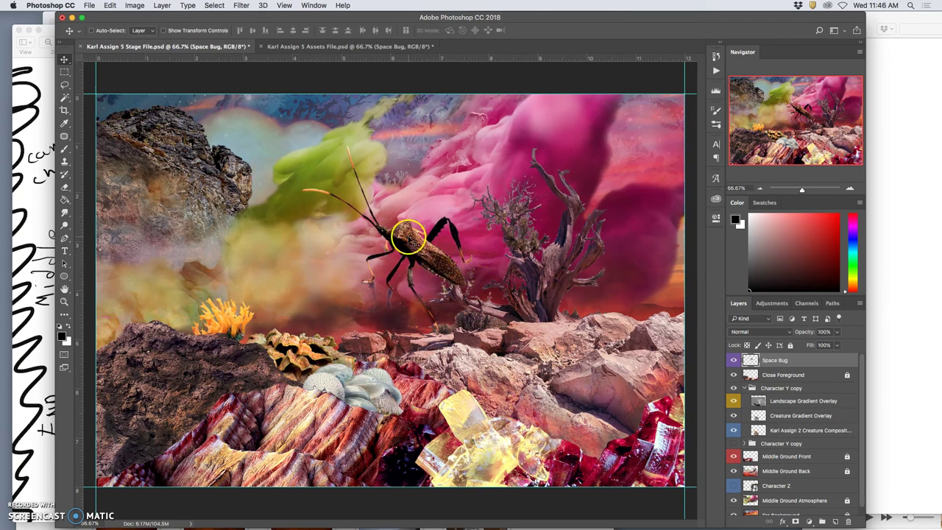
{"action": "left_click_drag", "start_coordinate": [390, 234], "coordinate": [665, 471]}
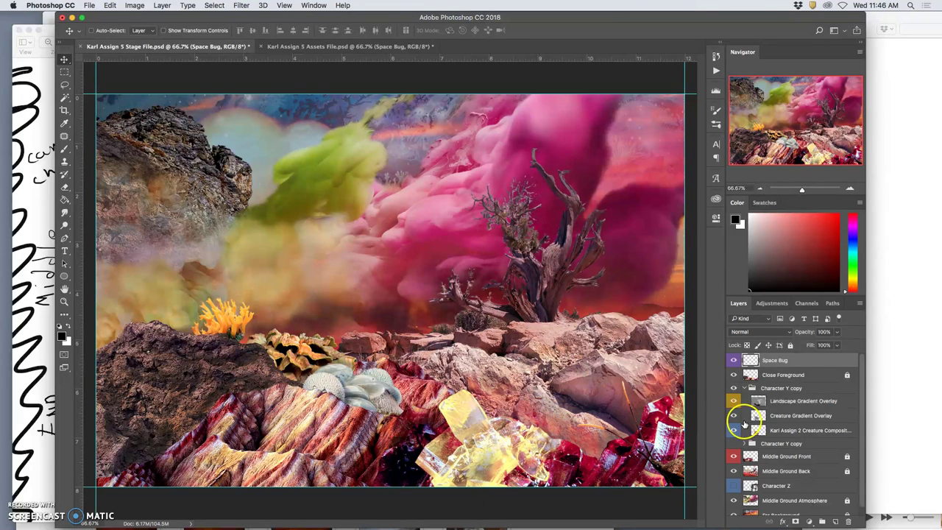
In the Assets File, show the Space Bug copy pose instead of the original and select all.
{"action": "left_click", "coordinate": [316, 46]}
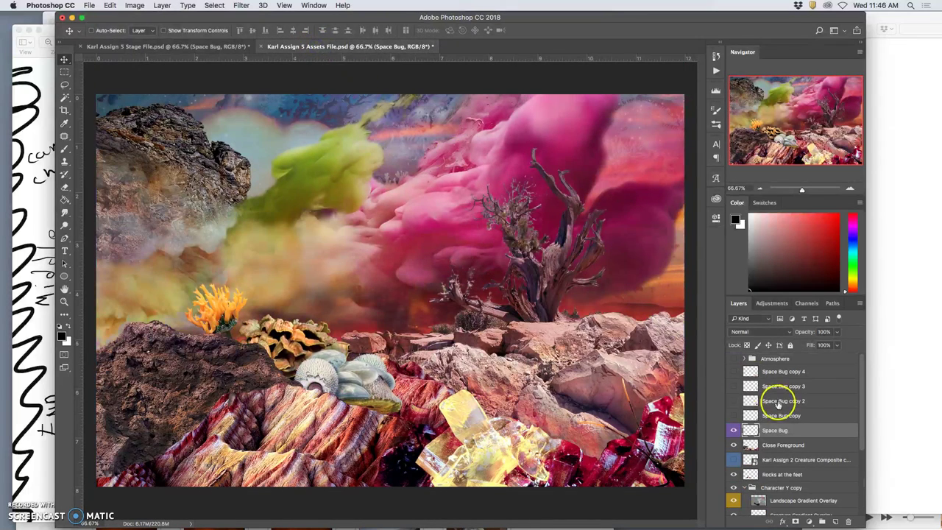
{"action": "left_click", "coordinate": [745, 416]}
{"action": "left_click", "coordinate": [734, 430]}
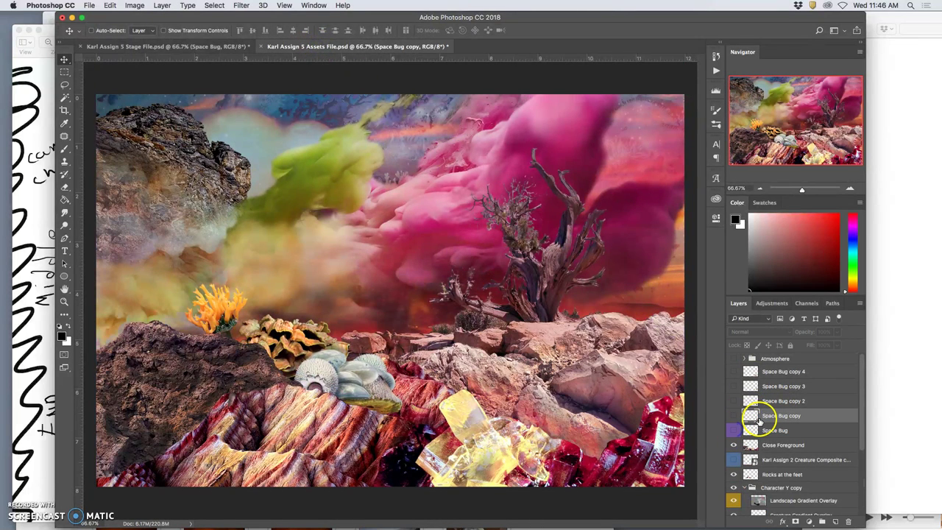
{"action": "left_click", "coordinate": [734, 415]}
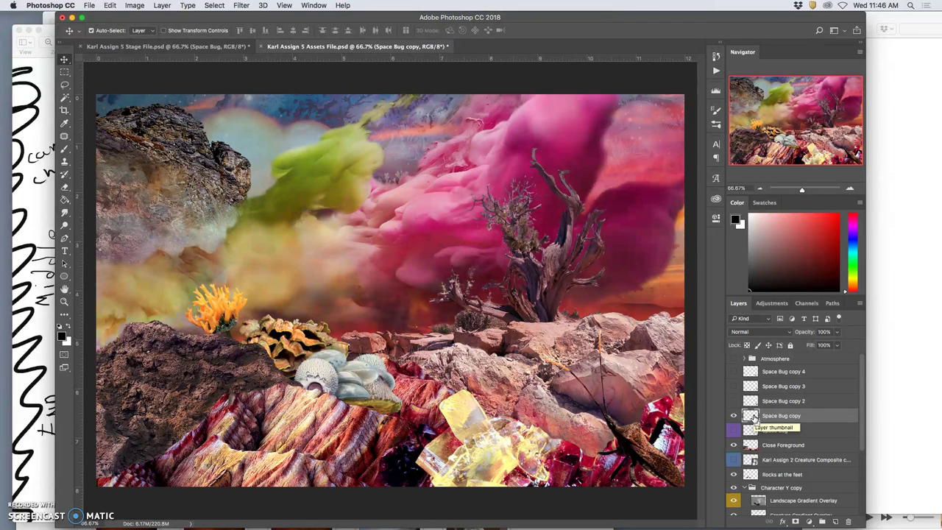
{"action": "key", "text": "super+a"}
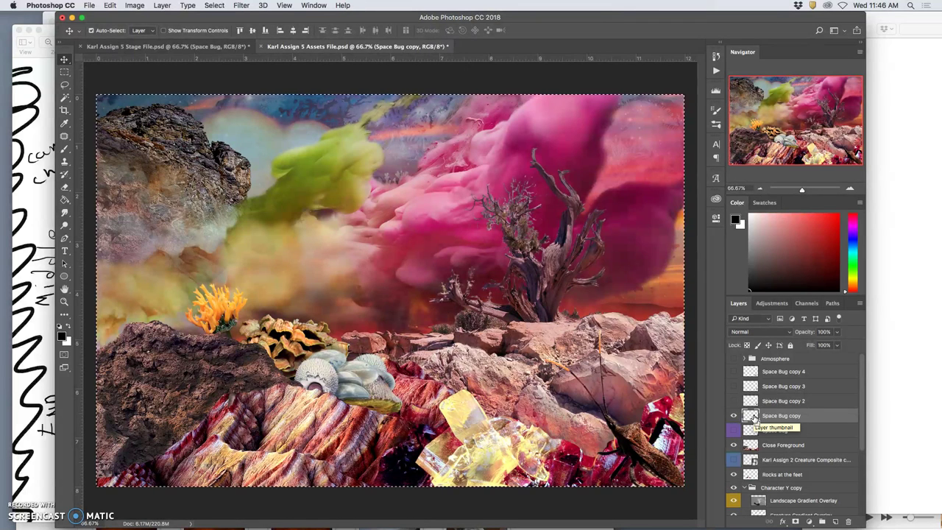
Bring the bug pose into the Stage File as Layer 1 over the lower-right rocks and crystals.
{"action": "left_click", "coordinate": [227, 47]}
{"action": "left_click_drag", "start_coordinate": [387, 202], "coordinate": [432, 235]}
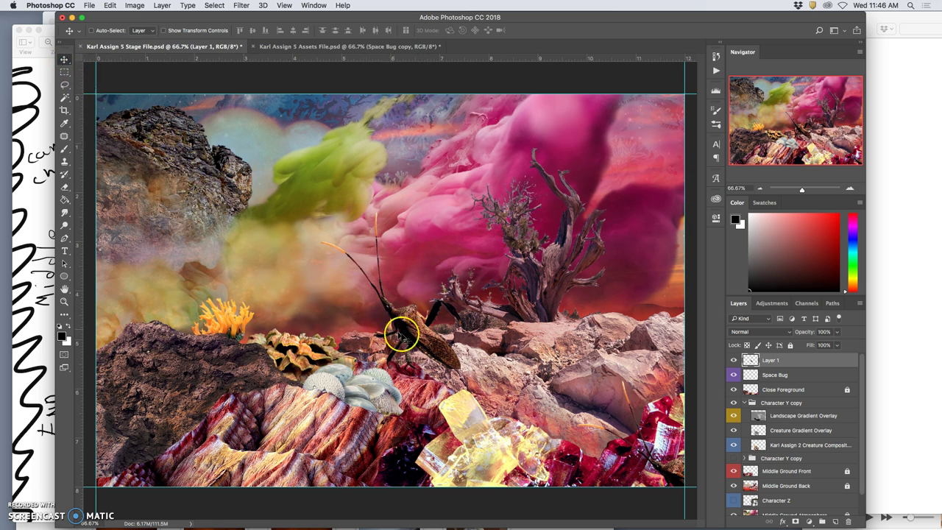
{"action": "left_click_drag", "start_coordinate": [400, 330], "coordinate": [651, 456]}
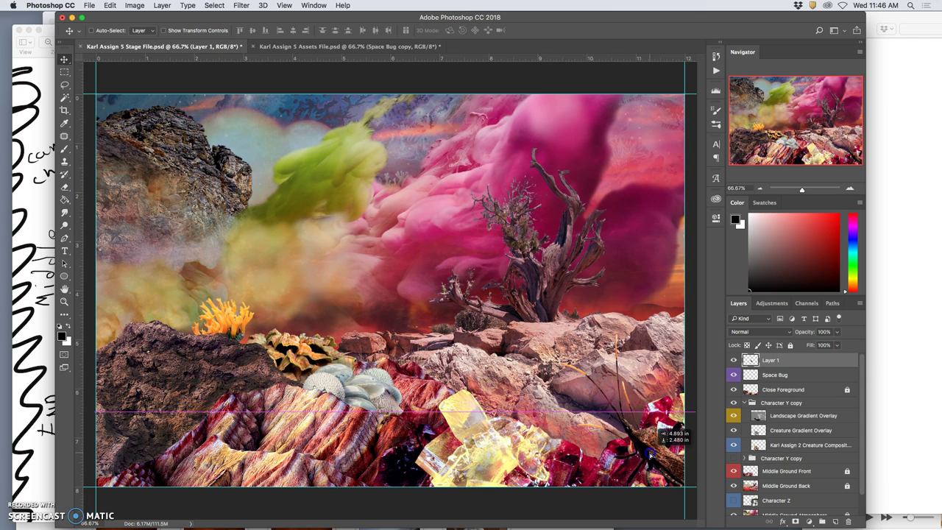
{"action": "mouse_move", "coordinate": [650, 453]}
{"action": "left_mouse_down"}
{"action": "mouse_move", "coordinate": [668, 433]}
{"action": "mouse_move", "coordinate": [657, 444]}
{"action": "left_mouse_up"}
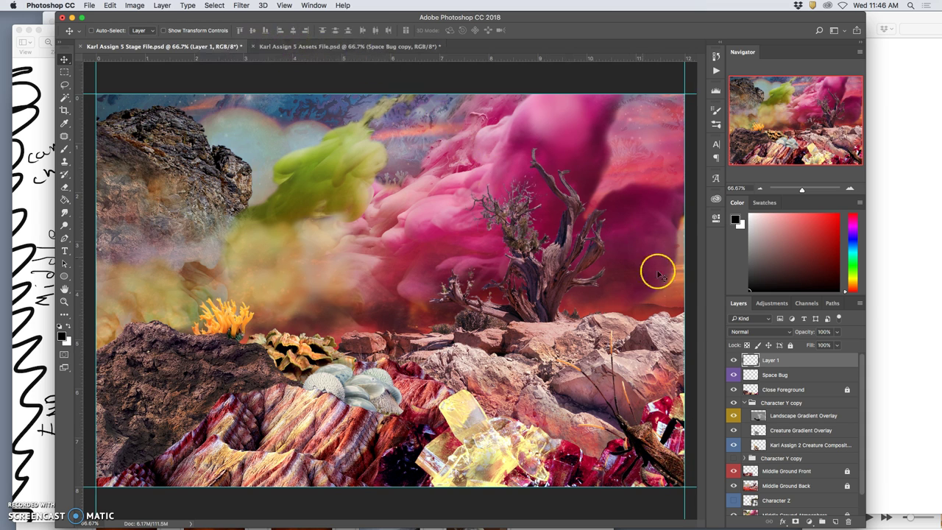
{"action": "left_click", "coordinate": [734, 361]}
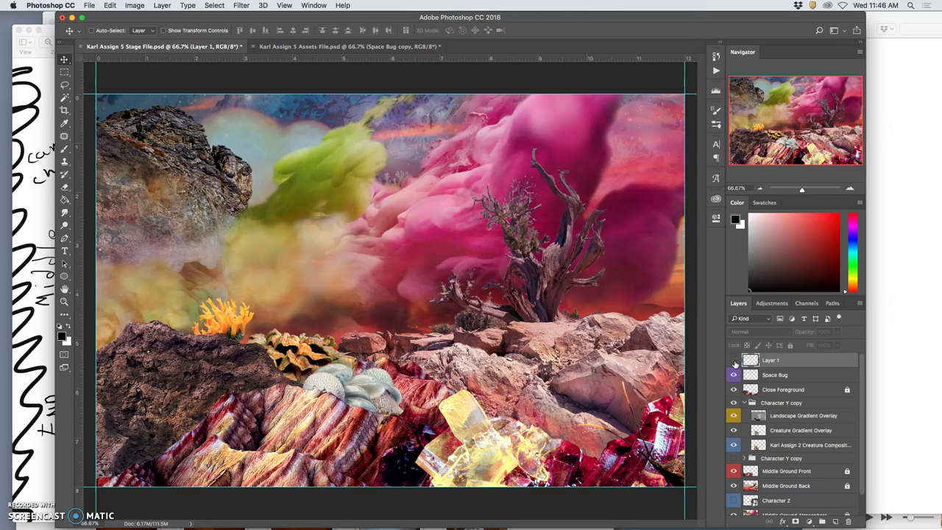
{"action": "left_click", "coordinate": [734, 361]}
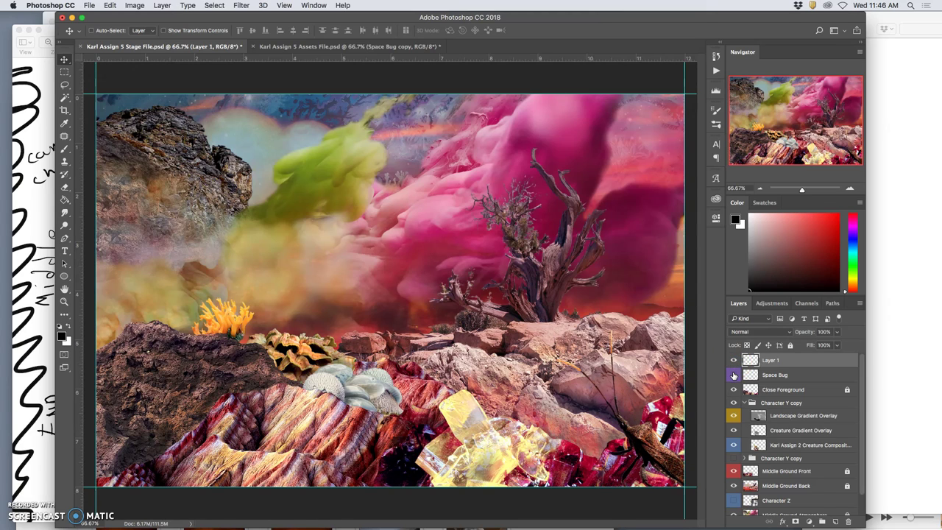
{"action": "left_click", "coordinate": [733, 361]}
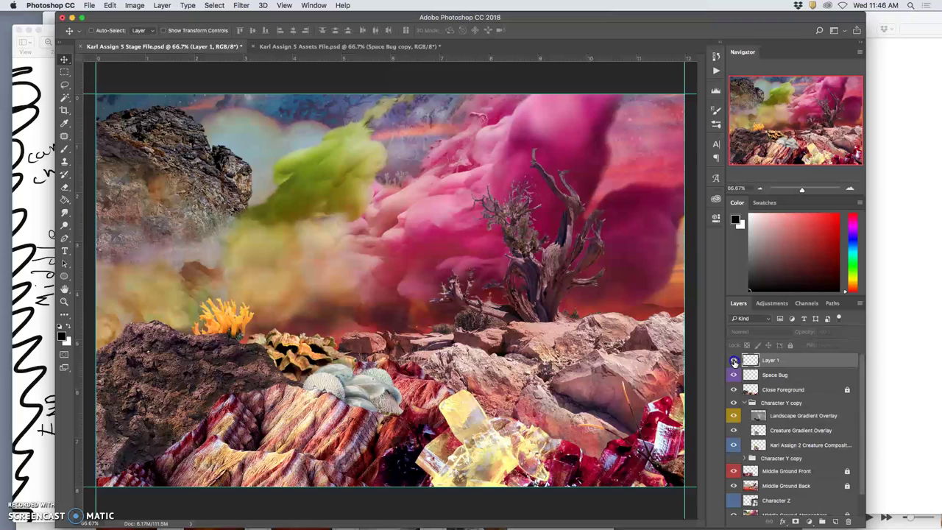
{"action": "left_click", "coordinate": [733, 361]}
Drag the whole Space Bug copy 2 pose from the Assets File into the Stage File as Layer 2.
{"action": "left_click", "coordinate": [288, 47]}
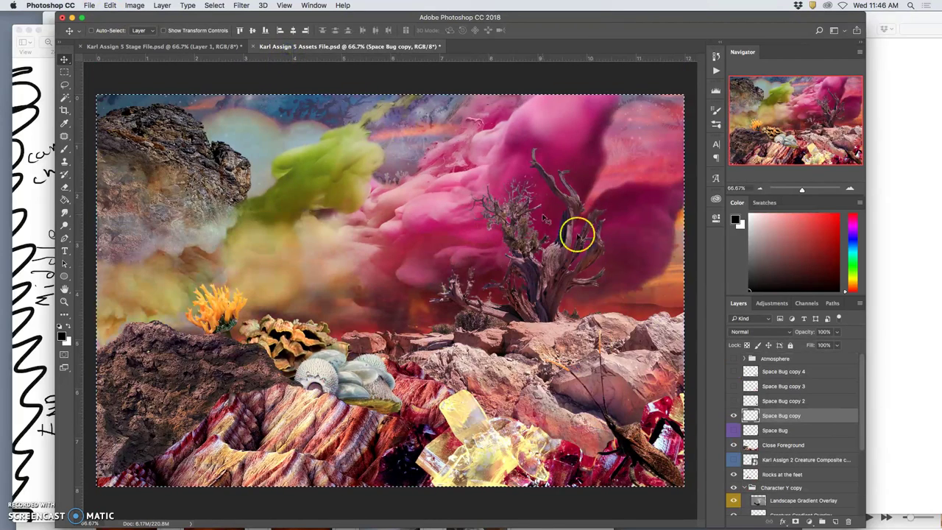
{"action": "left_click", "coordinate": [733, 401]}
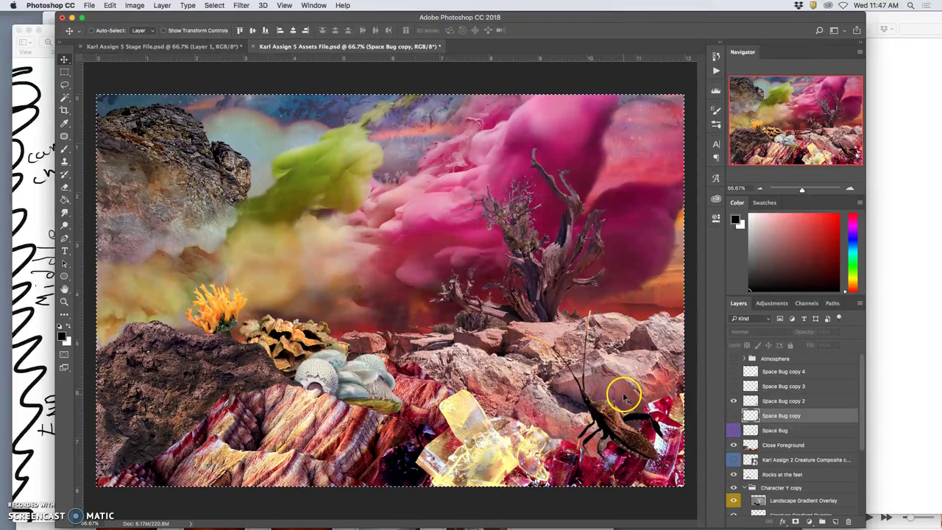
{"action": "key", "text": "super+d"}
{"action": "key", "text": "super+a"}
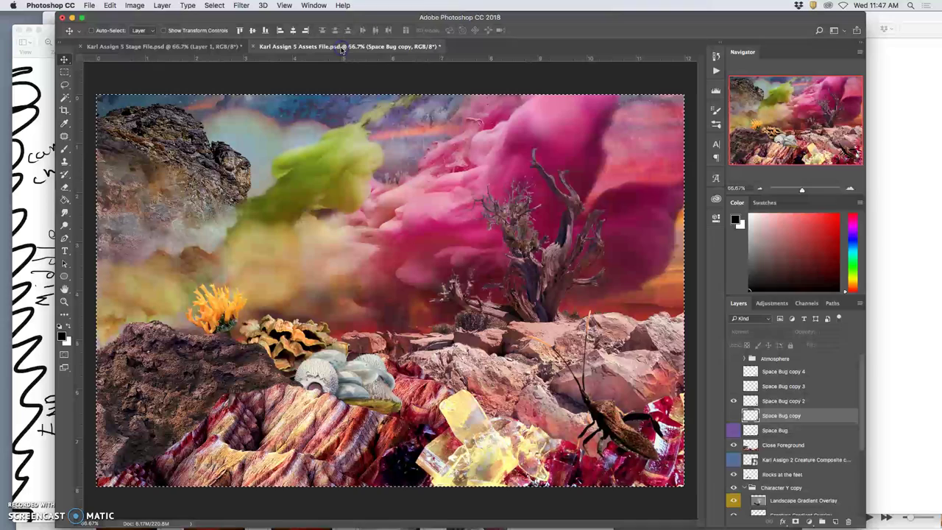
{"action": "left_click", "coordinate": [225, 46]}
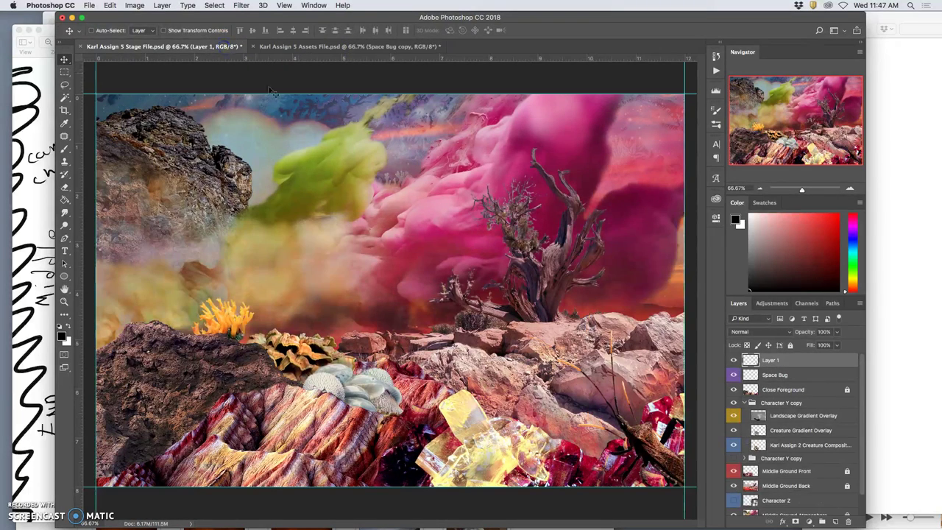
{"action": "left_click_drag", "start_coordinate": [409, 242], "coordinate": [646, 436]}
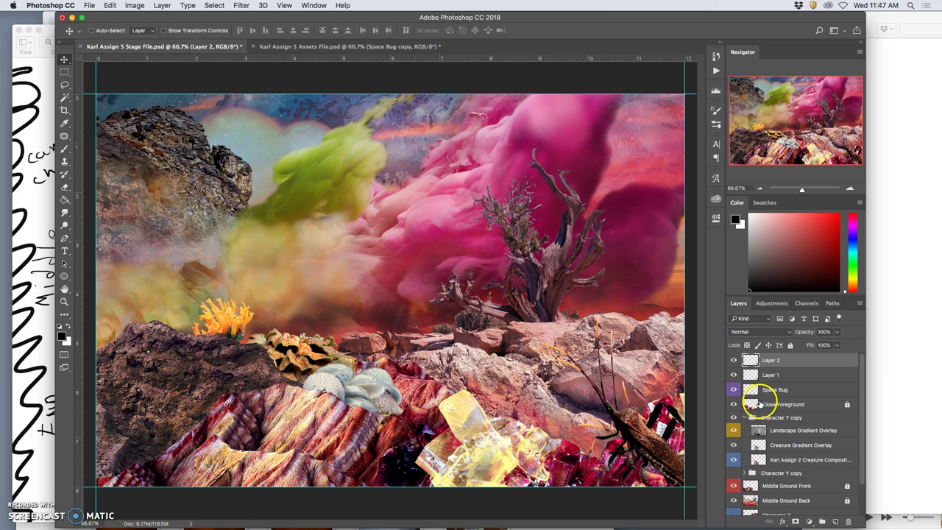
Toggle the Space Bug, Layer 1 and Layer 2 visibility to compare poses, leaving Layer 2 hidden.
{"action": "left_click", "coordinate": [732, 387]}
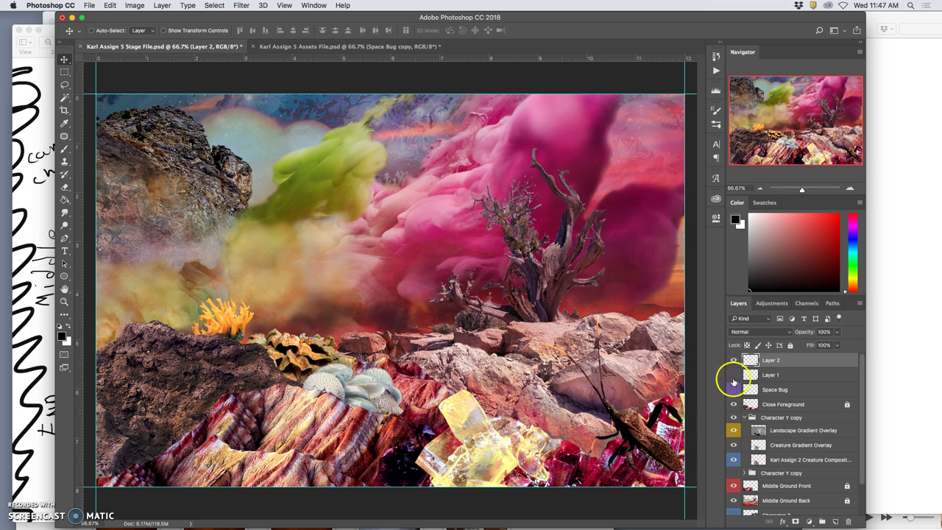
{"action": "left_click_drag", "start_coordinate": [733, 382], "coordinate": [734, 361]}
{"action": "left_click", "coordinate": [733, 389]}
{"action": "left_click", "coordinate": [732, 389]}
{"action": "left_click", "coordinate": [732, 374]}
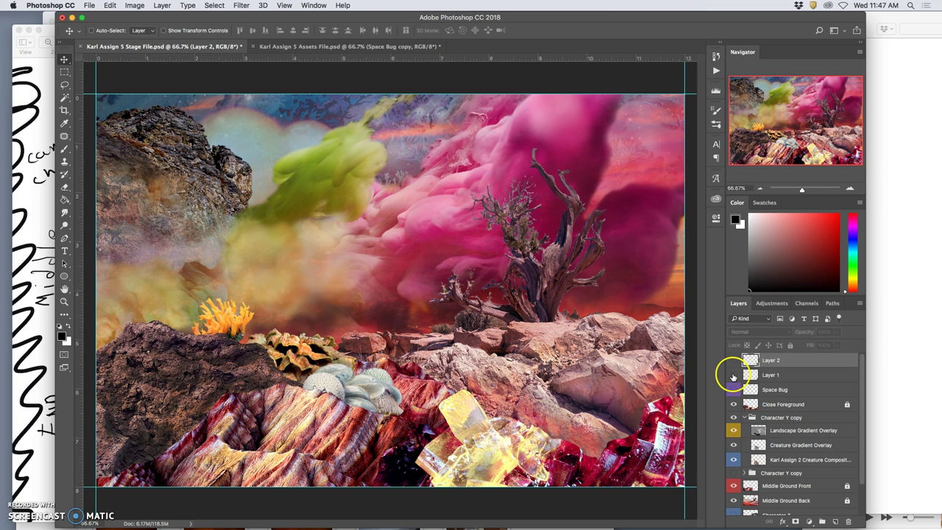
{"action": "left_click", "coordinate": [732, 374]}
{"action": "left_click", "coordinate": [733, 360]}
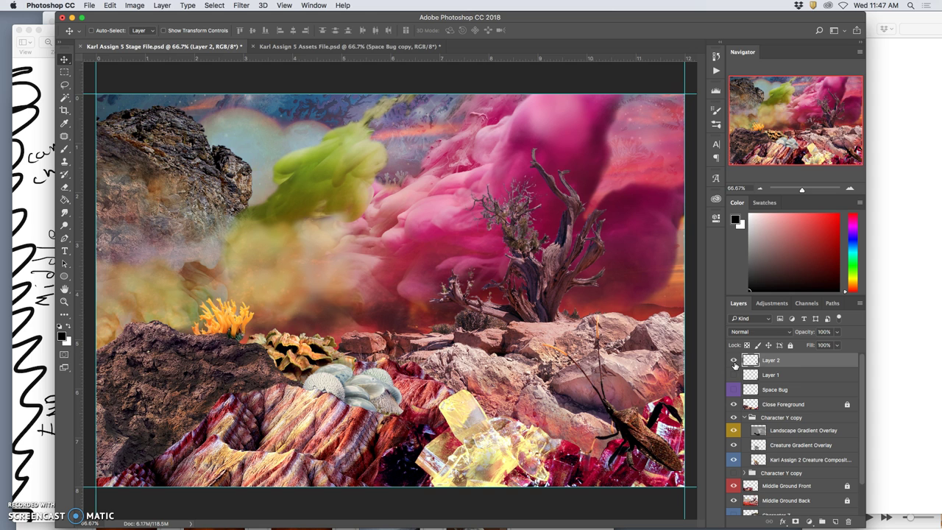
{"action": "left_click", "coordinate": [733, 360]}
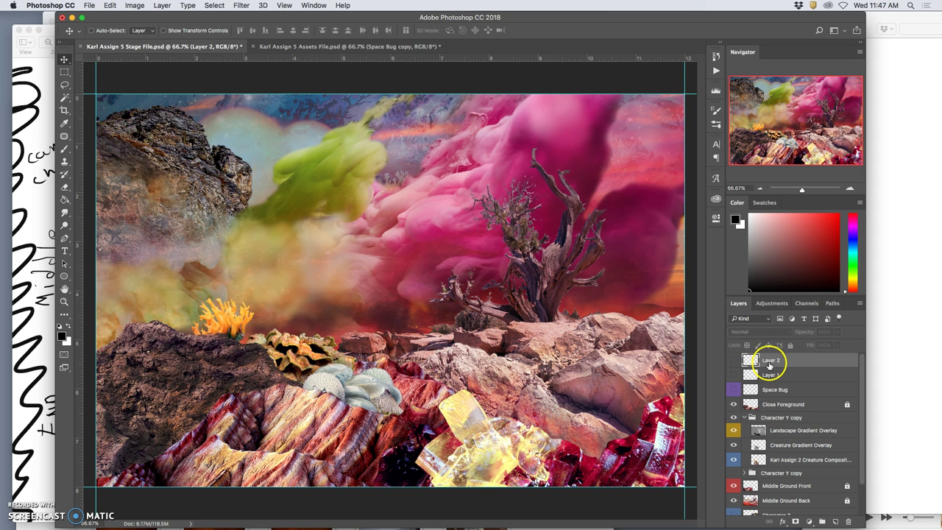
Drag the Space Bug copy 3 pose into the Stage File as Layer 3 and move it lower right.
{"action": "left_click", "coordinate": [277, 45]}
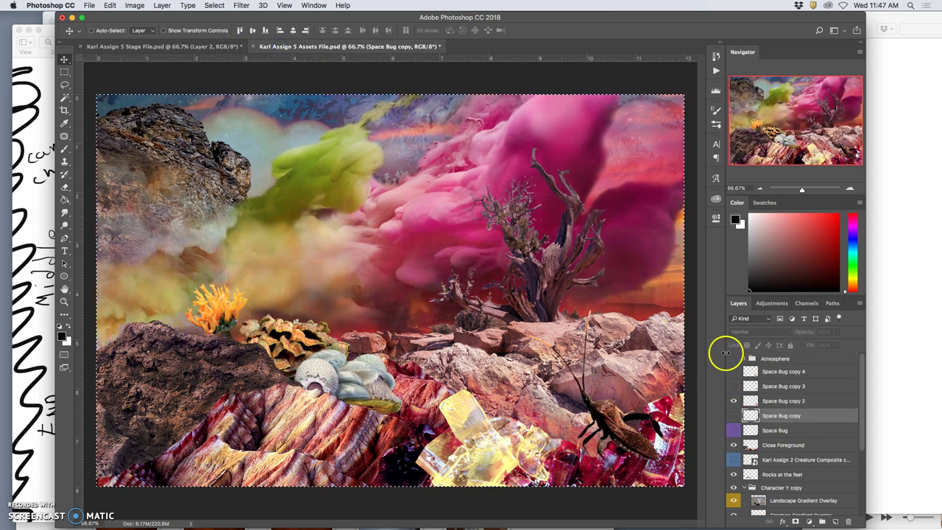
{"action": "left_click", "coordinate": [732, 386]}
{"action": "left_click", "coordinate": [733, 400]}
{"action": "left_click", "coordinate": [782, 386]}
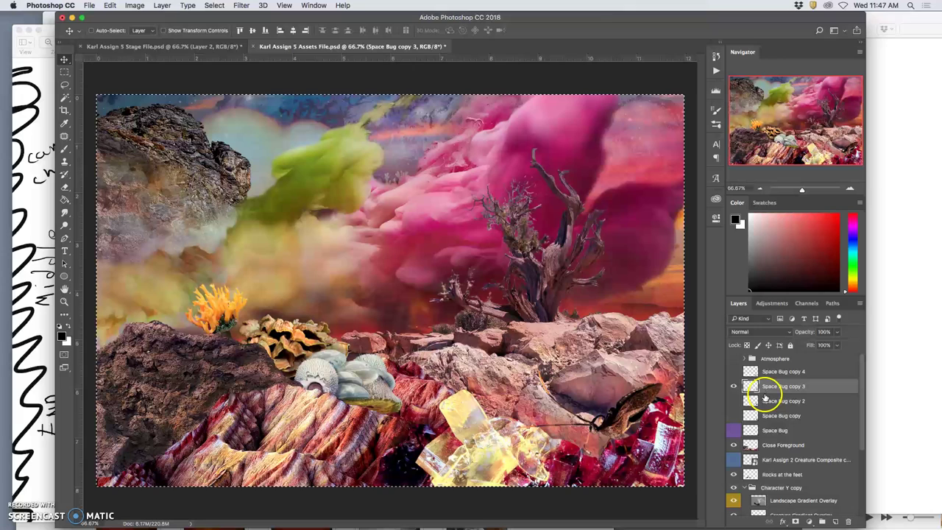
{"action": "left_click", "coordinate": [738, 372]}
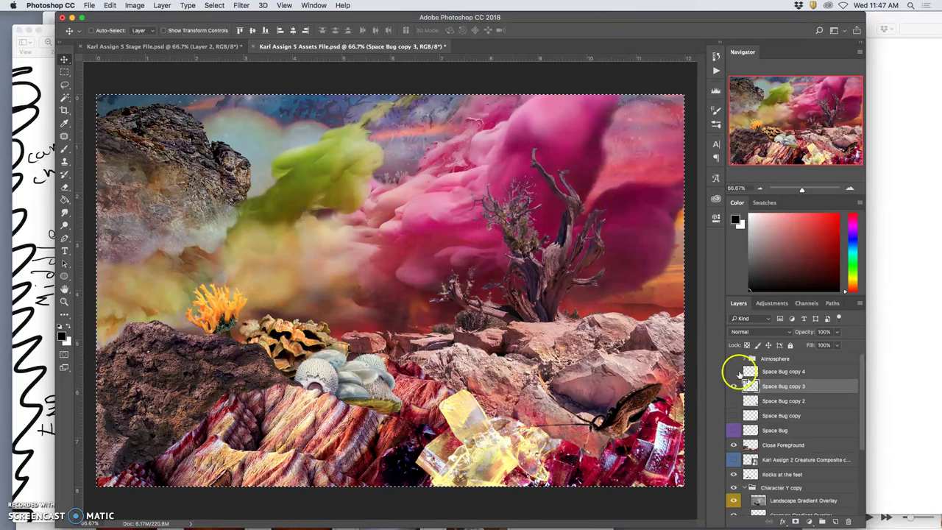
{"action": "left_click", "coordinate": [372, 46]}
{"action": "left_click", "coordinate": [242, 46]}
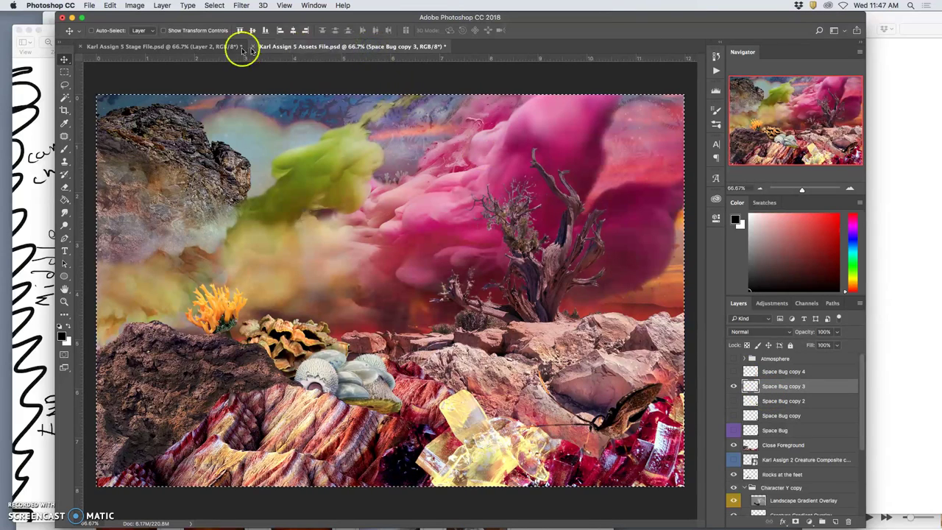
{"action": "left_click_drag", "start_coordinate": [477, 234], "coordinate": [681, 349]}
{"action": "left_click", "coordinate": [751, 361]}
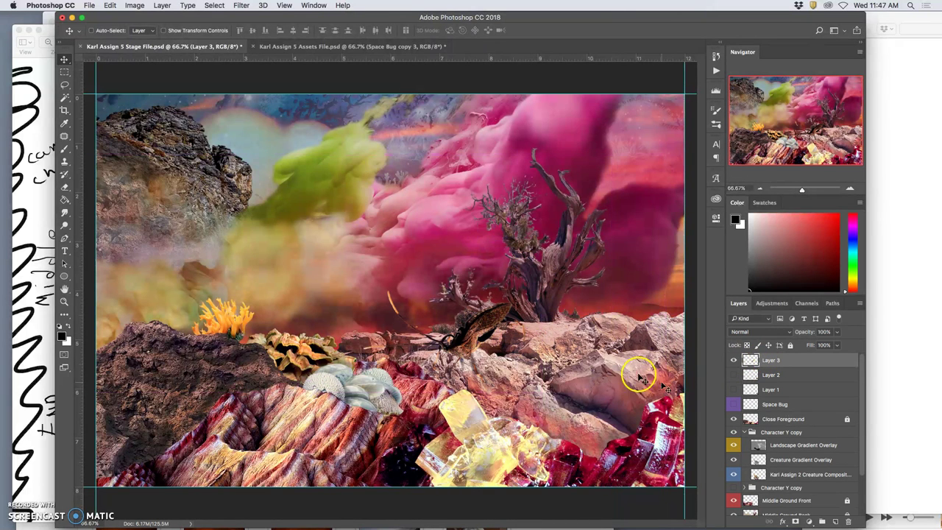
{"action": "left_click", "coordinate": [727, 375]}
{"action": "left_click_drag", "start_coordinate": [483, 332], "coordinate": [635, 413]}
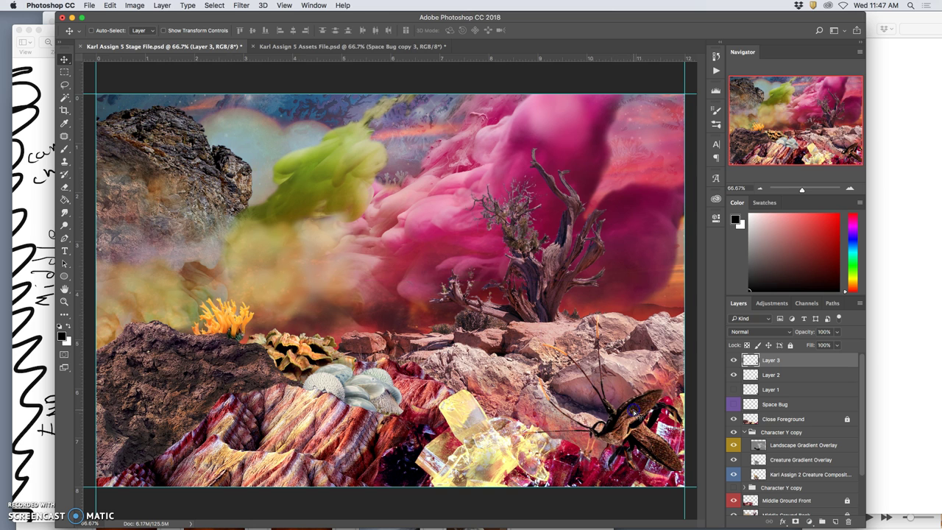
Rotate the Layer 3 bug about -8.17° and nudge it onto the lower-right crystals.
{"action": "key", "text": "super+t"}
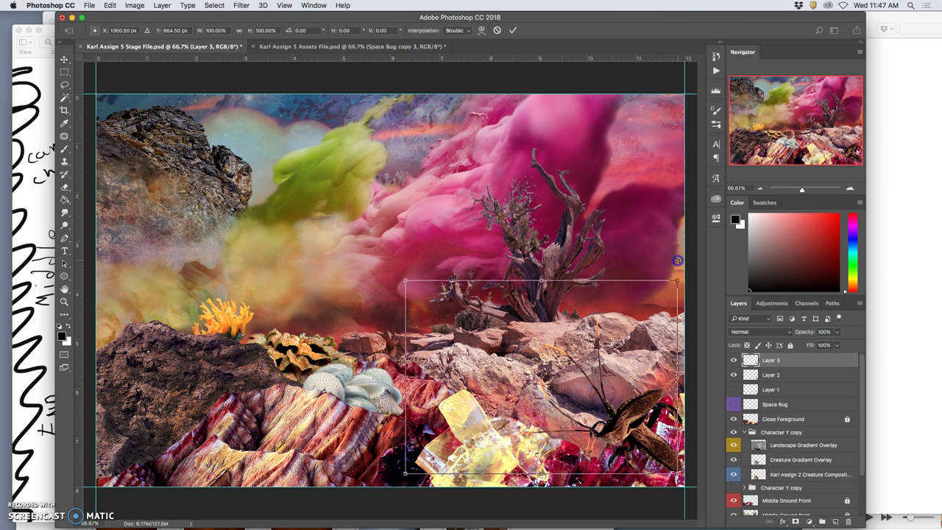
{"action": "left_click_drag", "start_coordinate": [671, 271], "coordinate": [651, 274]}
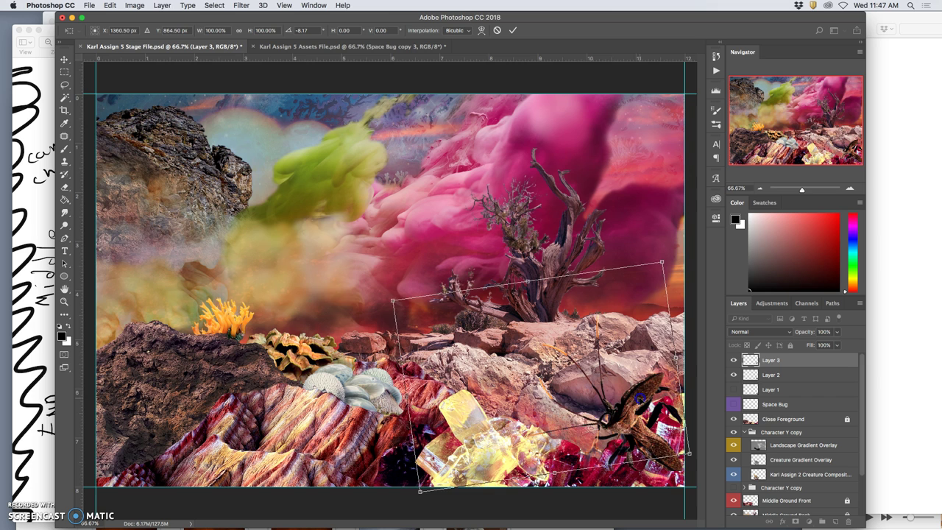
{"action": "left_click_drag", "start_coordinate": [640, 398], "coordinate": [625, 403]}
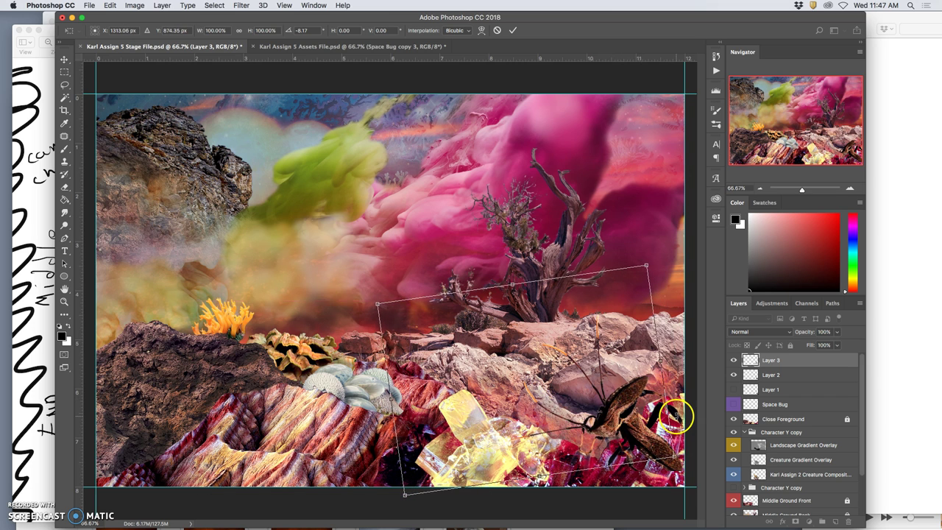
{"action": "key", "text": "Return"}
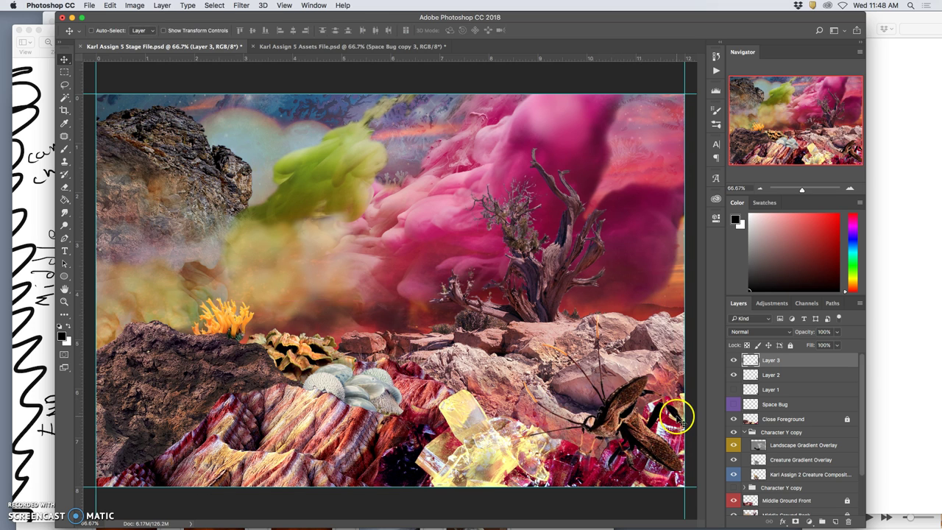
Darken the Layer 3 bug by setting the Levels output white to 188.
{"action": "left_click", "coordinate": [136, 5]}
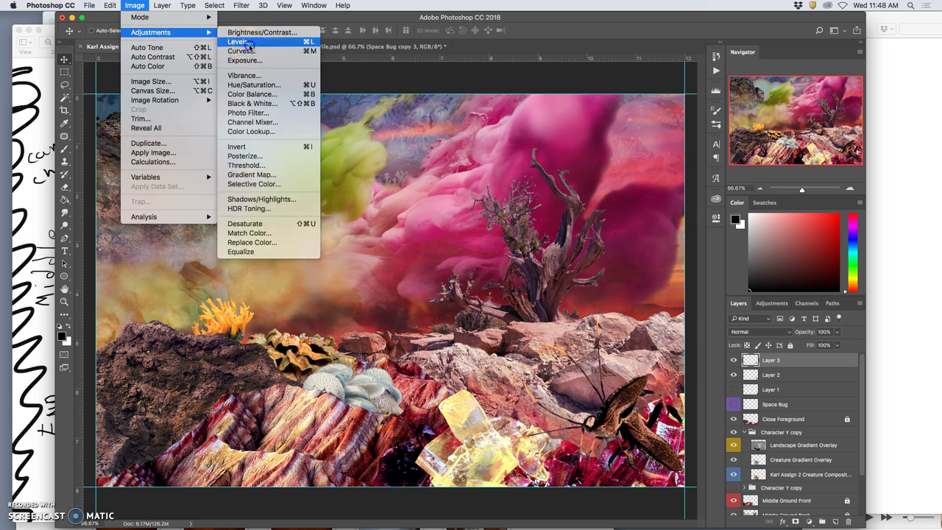
{"action": "left_click", "coordinate": [588, 200]}
{"action": "key", "text": "super+l"}
{"action": "left_click_drag", "start_coordinate": [718, 181], "coordinate": [728, 182]}
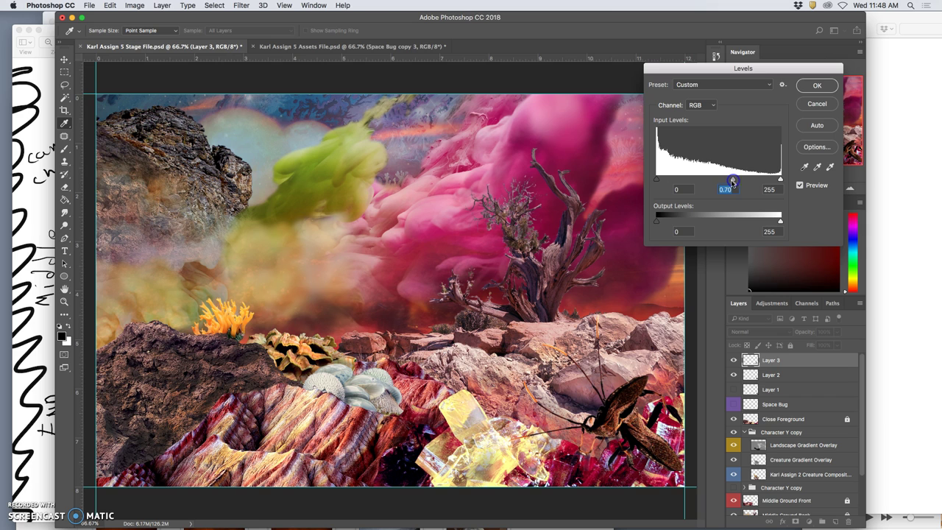
{"action": "left_click", "coordinate": [815, 87]}
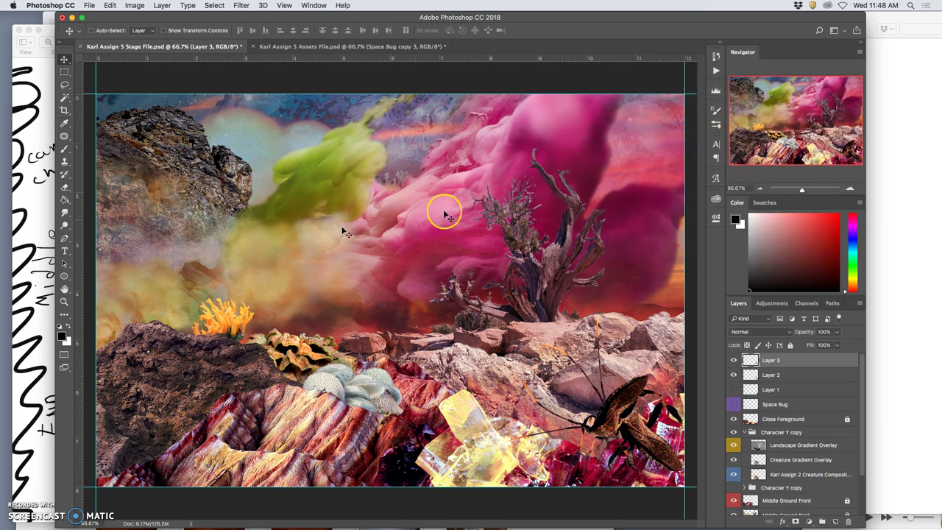
Select the Burn tool, reapply Levels to the bug, then hide Layer 2 and select Layer 3.
{"action": "left_click", "coordinate": [66, 226]}
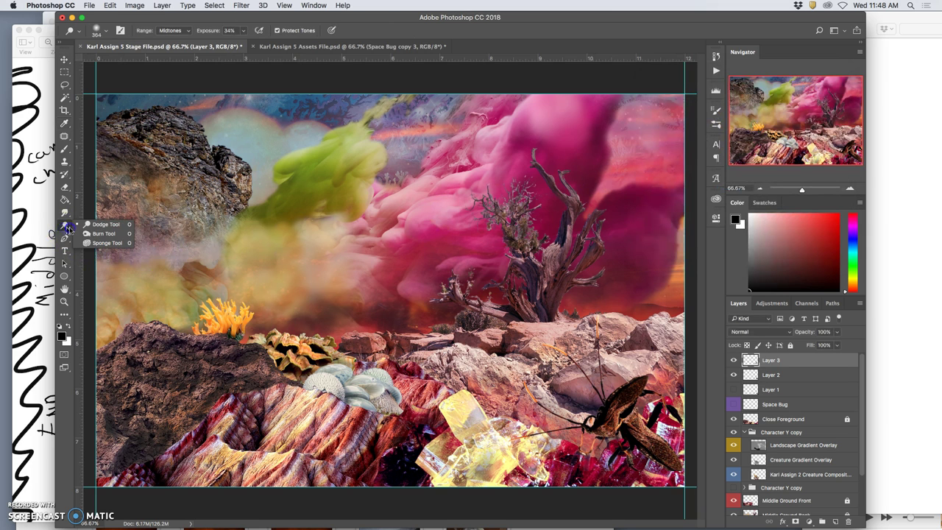
{"action": "left_click", "coordinate": [111, 233]}
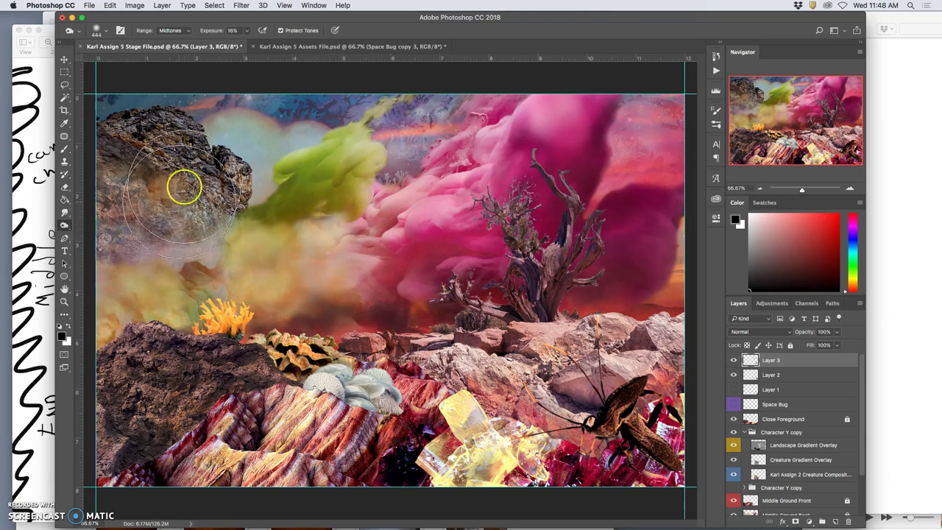
{"action": "left_click", "coordinate": [134, 5]}
{"action": "mouse_move", "coordinate": [150, 32]}
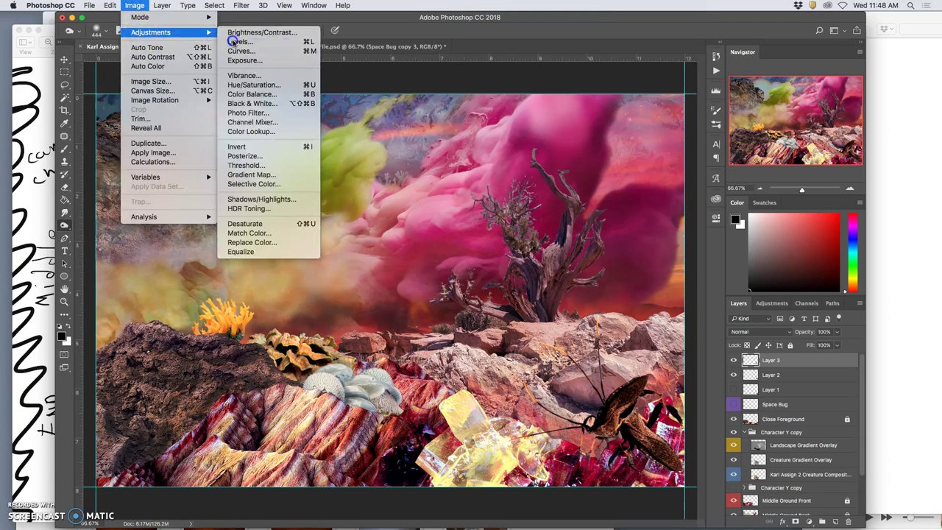
{"action": "left_click", "coordinate": [233, 41]}
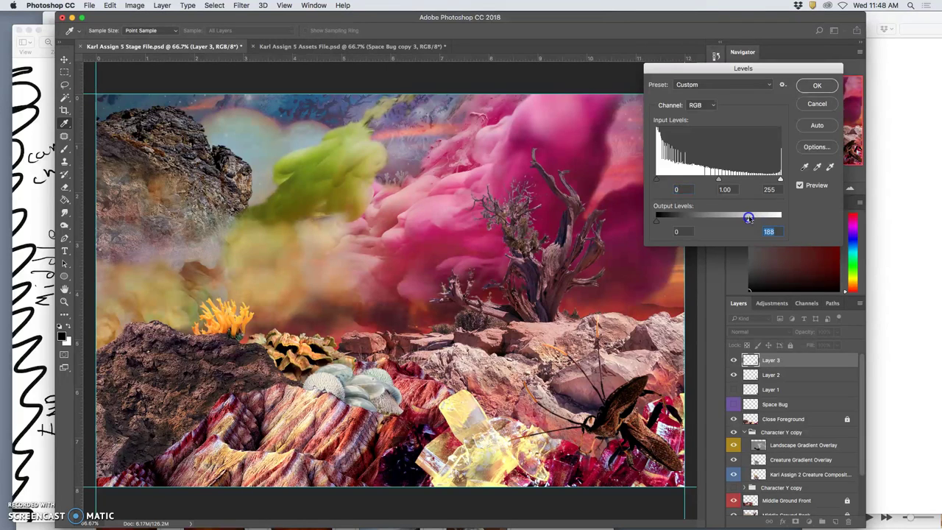
{"action": "left_click", "coordinate": [817, 85]}
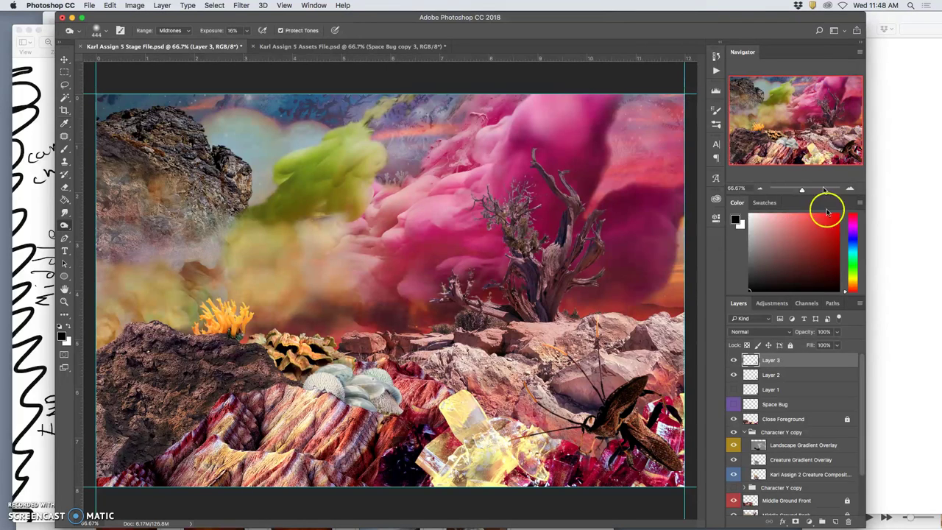
{"action": "left_click", "coordinate": [733, 374]}
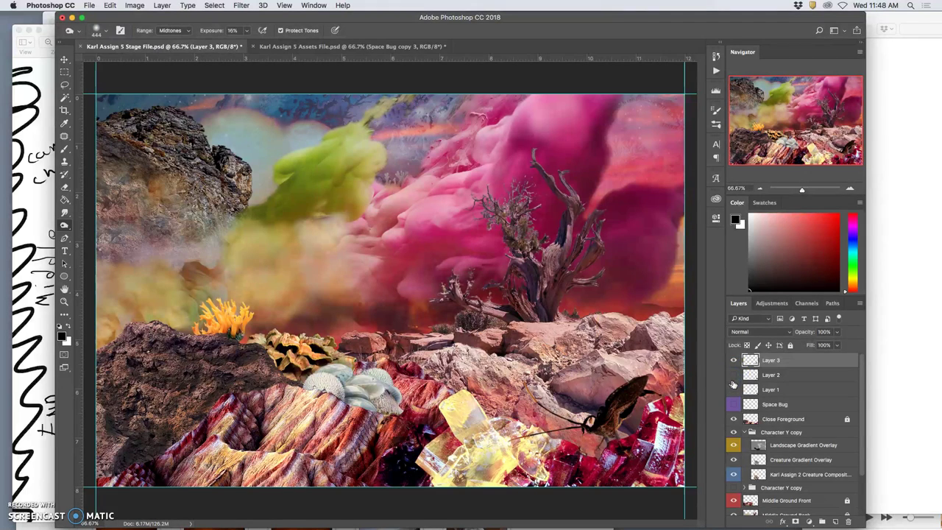
{"action": "left_click_drag", "start_coordinate": [733, 383], "coordinate": [770, 362]}
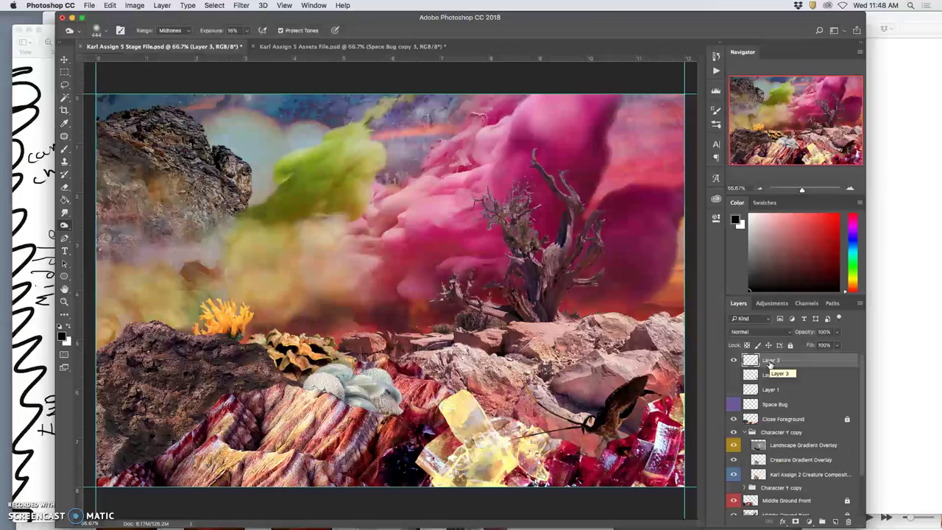
At 200% zoom, erase the bug's legs around the red crystals with a harder Eraser at 100% opacity.
{"action": "key", "text": "super+plus"}
{"action": "key", "text": "super+plus"}
{"action": "mouse_move", "coordinate": [657, 378]}
{"action": "left_mouse_down"}
{"action": "mouse_move", "coordinate": [615, 376]}
{"action": "mouse_move", "coordinate": [445, 227]}
{"action": "mouse_move", "coordinate": [316, 196]}
{"action": "left_mouse_up"}
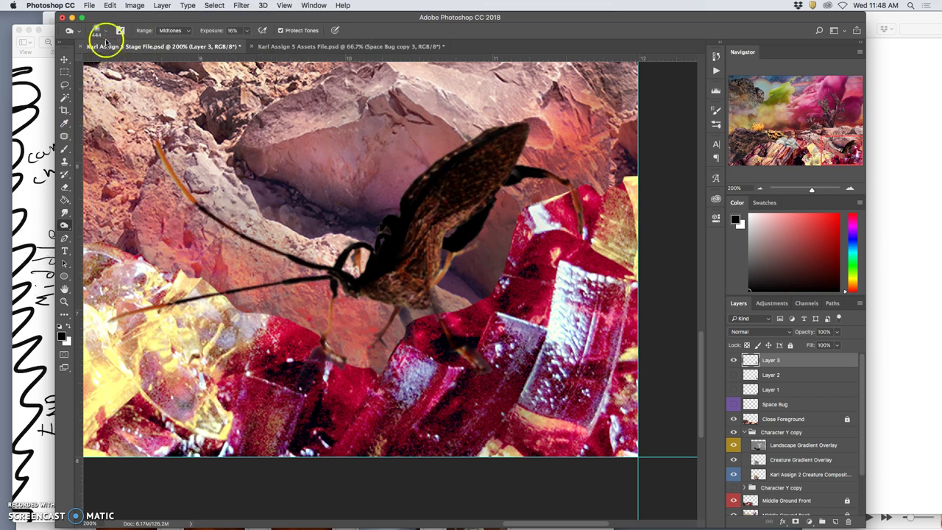
{"action": "left_click", "coordinate": [106, 33]}
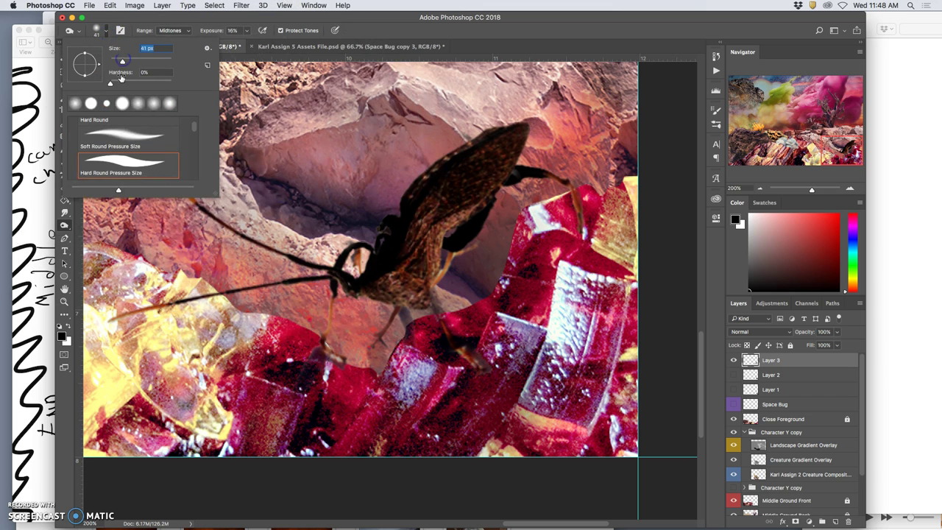
{"action": "left_click_drag", "start_coordinate": [121, 79], "coordinate": [145, 82]}
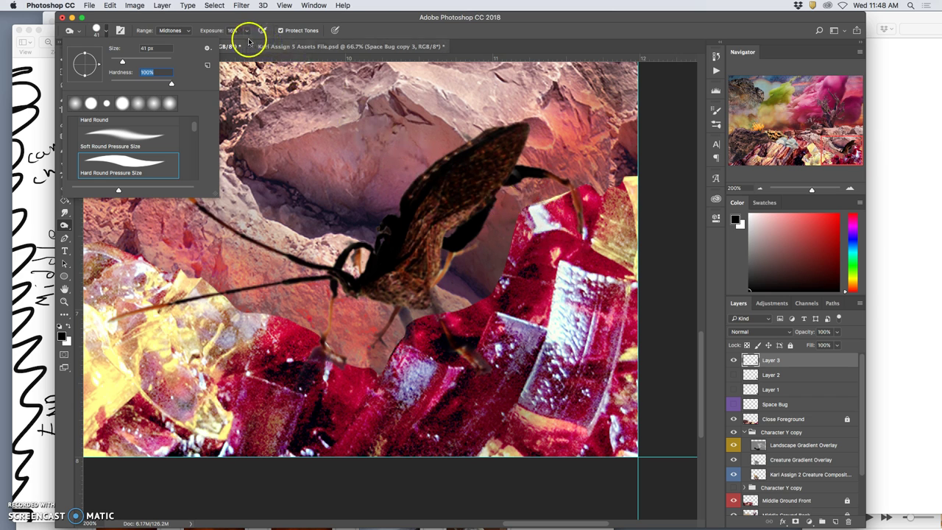
{"action": "left_click", "coordinate": [132, 28]}
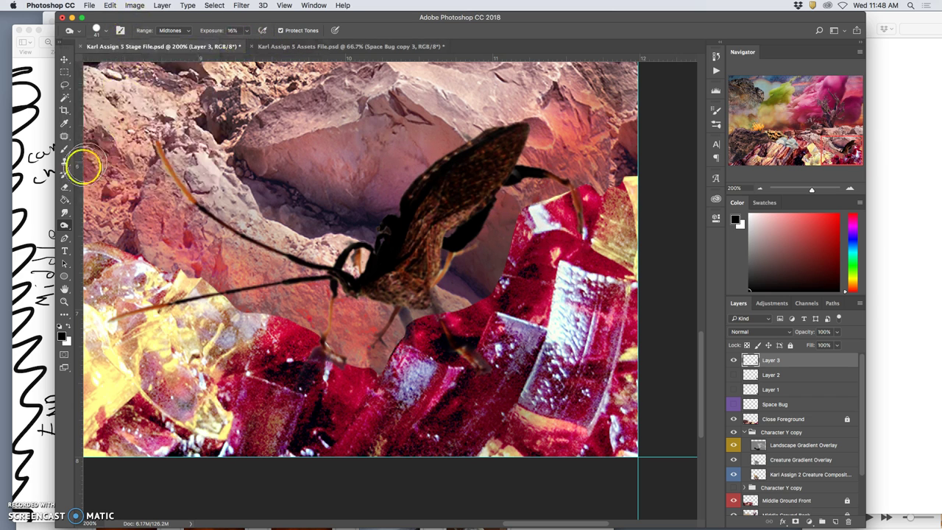
{"action": "left_click", "coordinate": [64, 187]}
{"action": "left_click", "coordinate": [218, 31]}
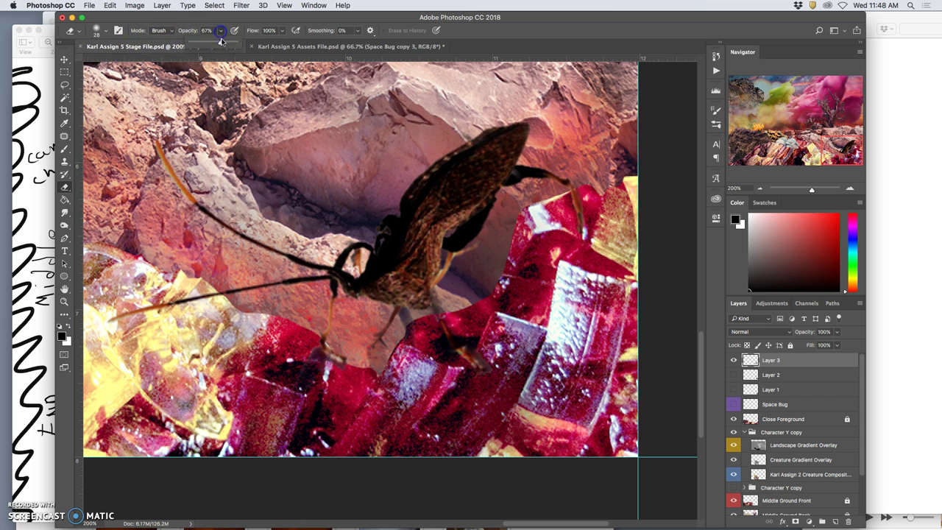
{"action": "left_click", "coordinate": [578, 203]}
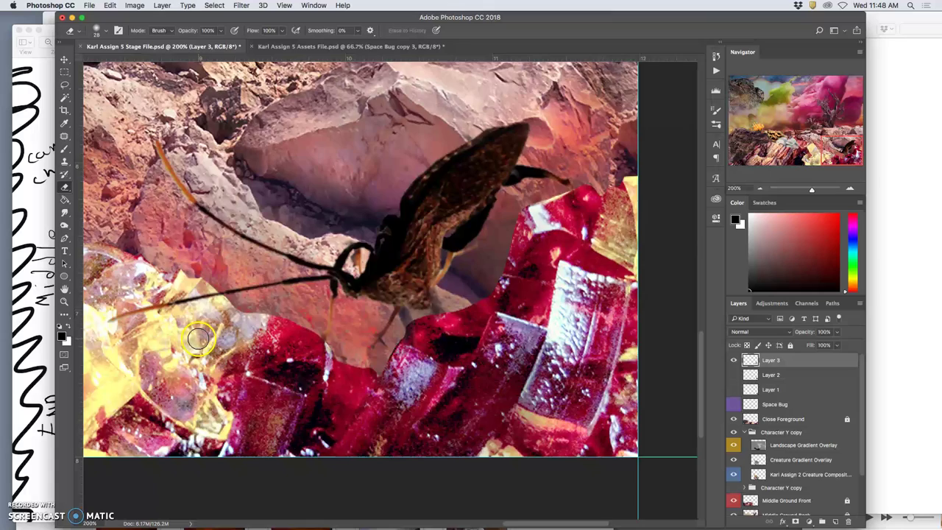
{"action": "key", "text": "super+minus"}
{"action": "key", "text": "super+minus"}
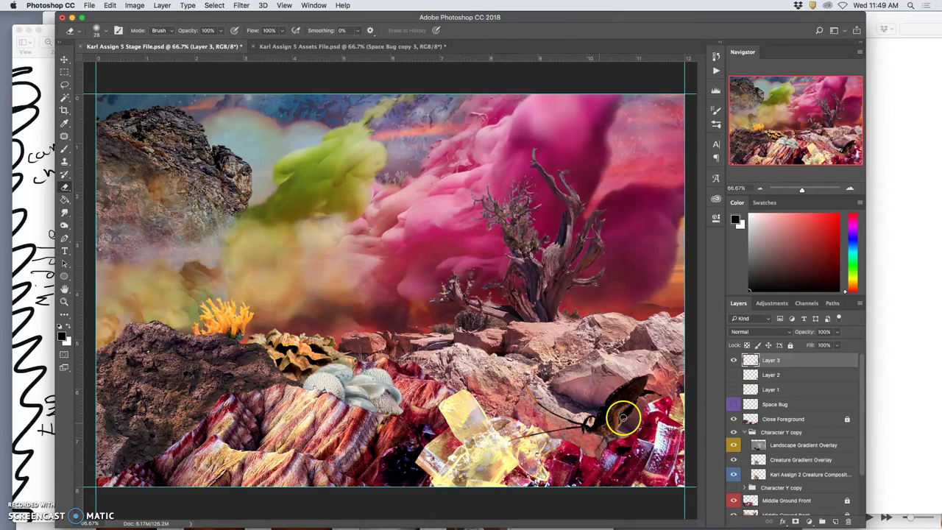
{"action": "left_click", "coordinate": [733, 374]}
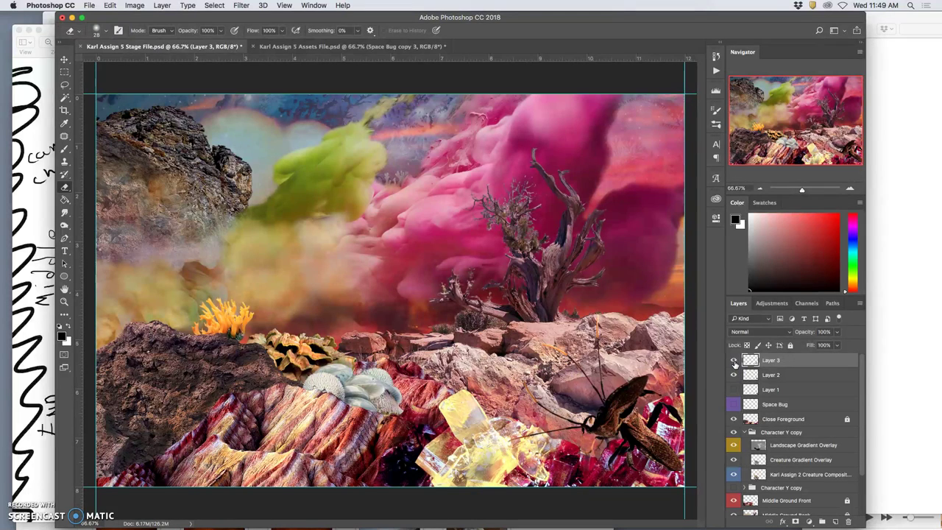
{"action": "left_click", "coordinate": [734, 360]}
{"action": "left_click", "coordinate": [733, 360]}
{"action": "left_click", "coordinate": [734, 374]}
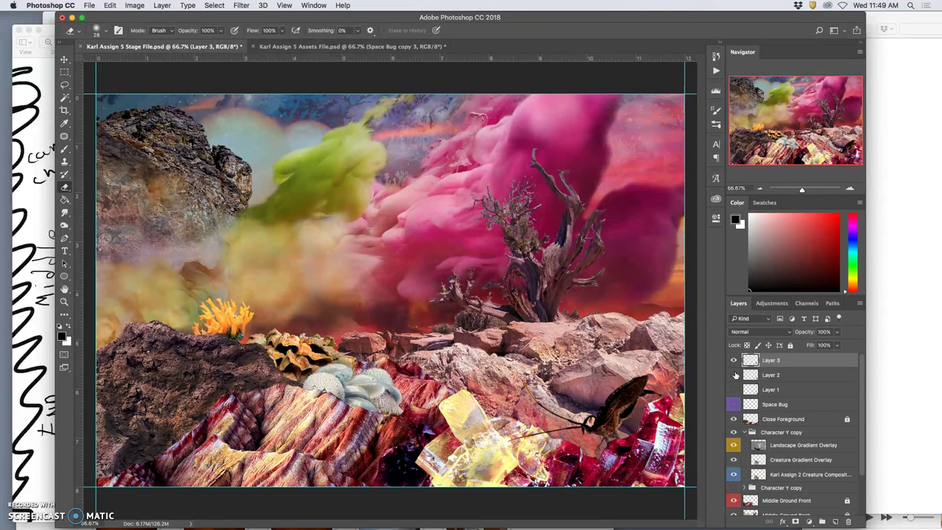
{"action": "left_click", "coordinate": [735, 375]}
{"action": "left_click", "coordinate": [735, 375]}
{"action": "left_click", "coordinate": [735, 376]}
{"action": "left_click", "coordinate": [735, 375]}
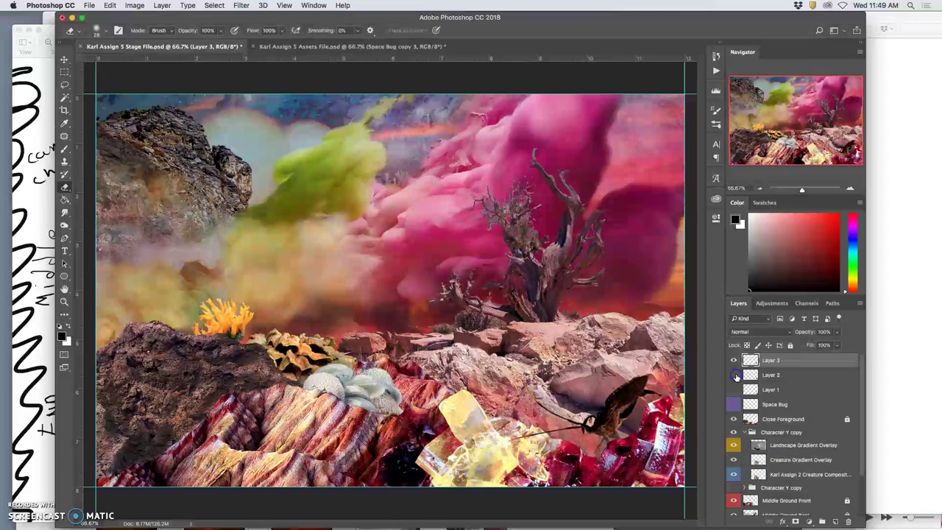
{"action": "left_click", "coordinate": [734, 374]}
{"action": "left_click", "coordinate": [734, 375]}
{"action": "left_click", "coordinate": [734, 374]}
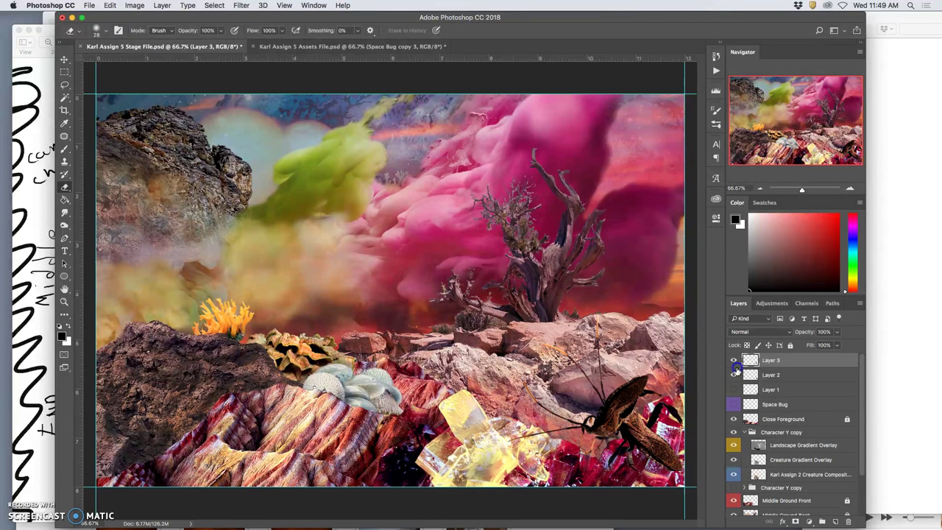
{"action": "left_click", "coordinate": [734, 374]}
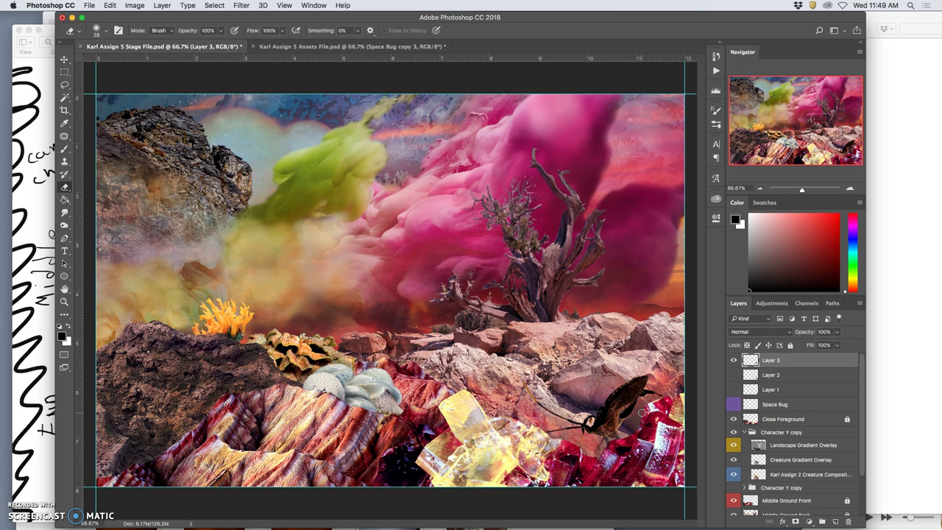
{"action": "left_click", "coordinate": [795, 365]}
Copy the Space Bug copy 4 pose from the Assets File and paste it into the Stage File.
{"action": "left_click", "coordinate": [301, 47]}
{"action": "left_click", "coordinate": [732, 372]}
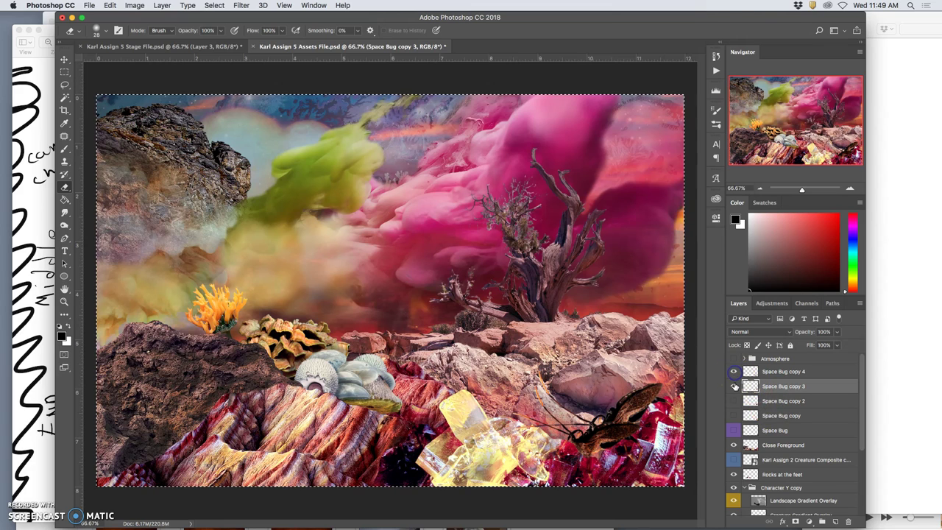
{"action": "left_click", "coordinate": [734, 386]}
{"action": "left_click", "coordinate": [772, 370]}
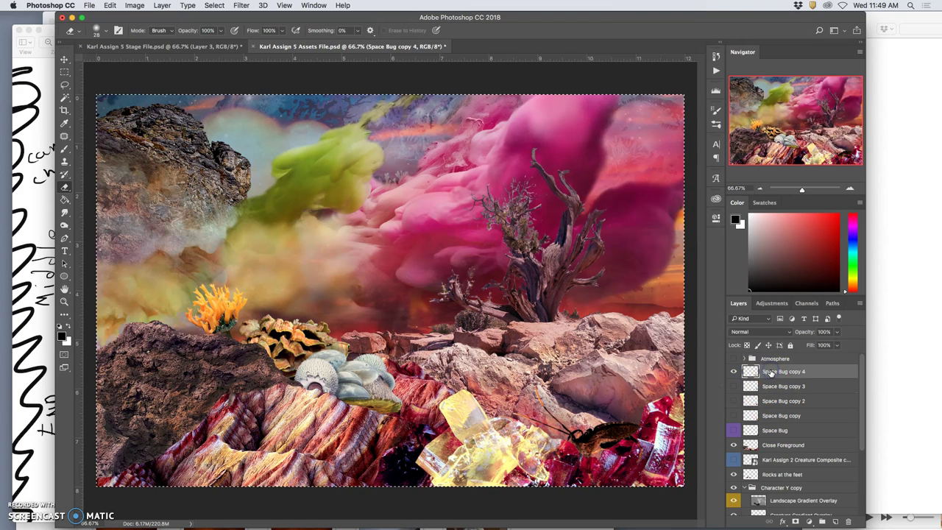
{"action": "left_click", "coordinate": [563, 235]}
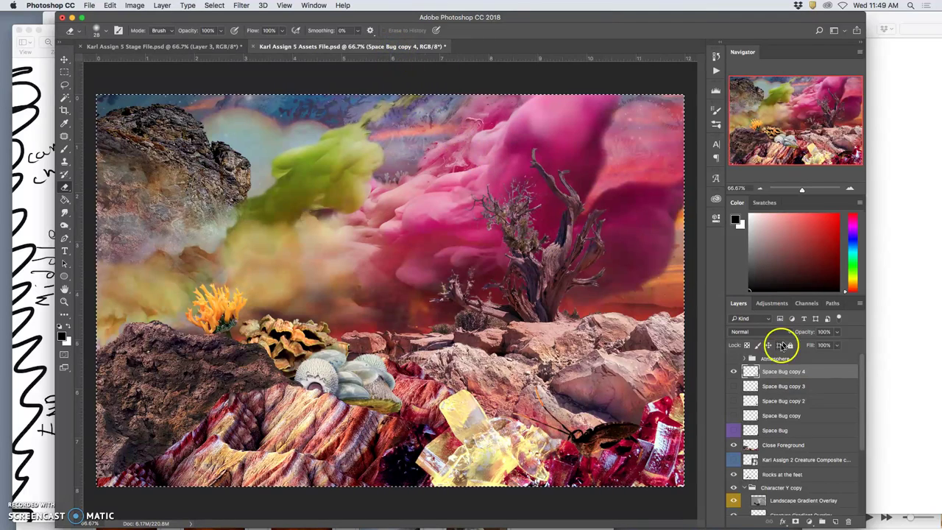
{"action": "left_click", "coordinate": [185, 47]}
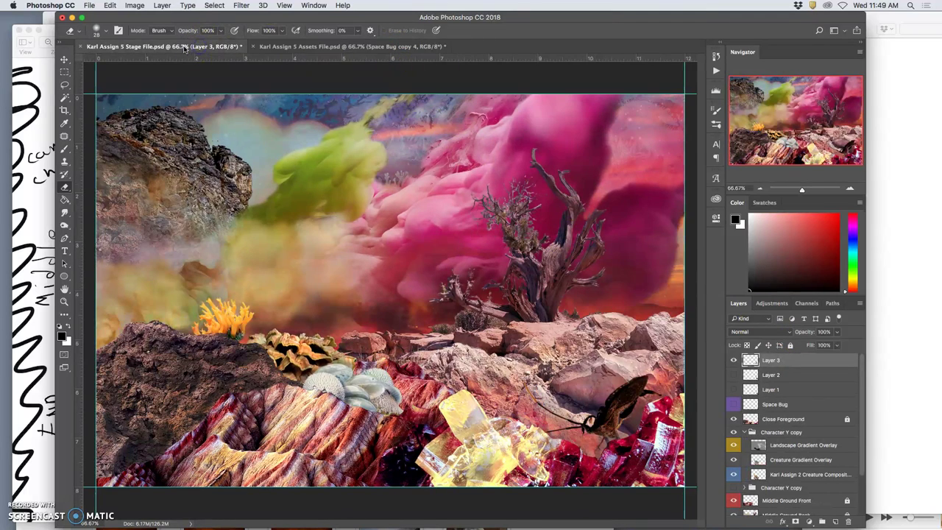
{"action": "left_click_drag", "start_coordinate": [184, 47], "coordinate": [368, 47]}
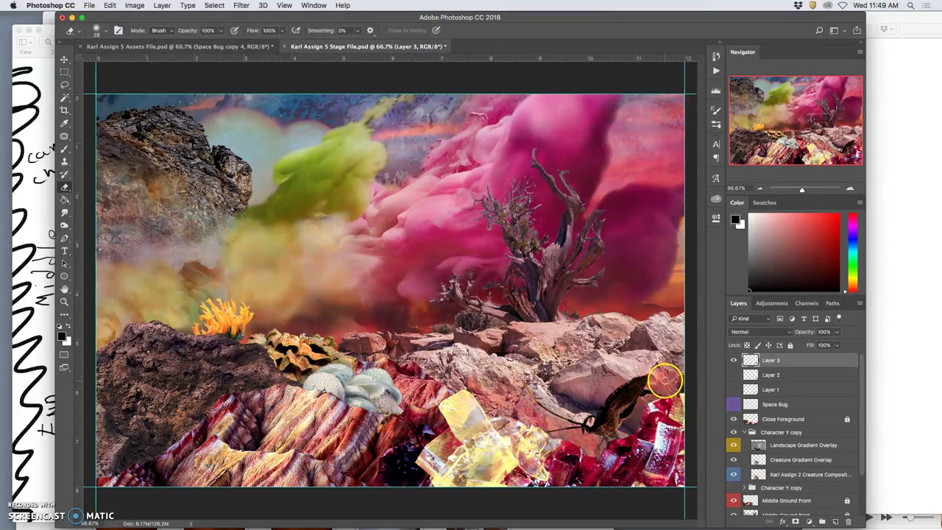
{"action": "key", "text": "ctrl+v"}
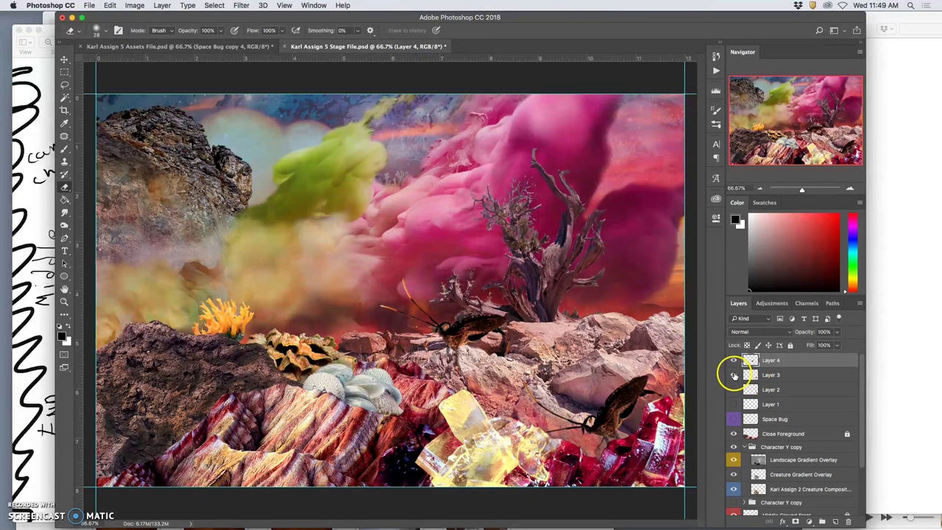
Move the new Layer 4 bug down and rotate it about -36° among the lower-right crystals.
{"action": "left_click", "coordinate": [64, 59]}
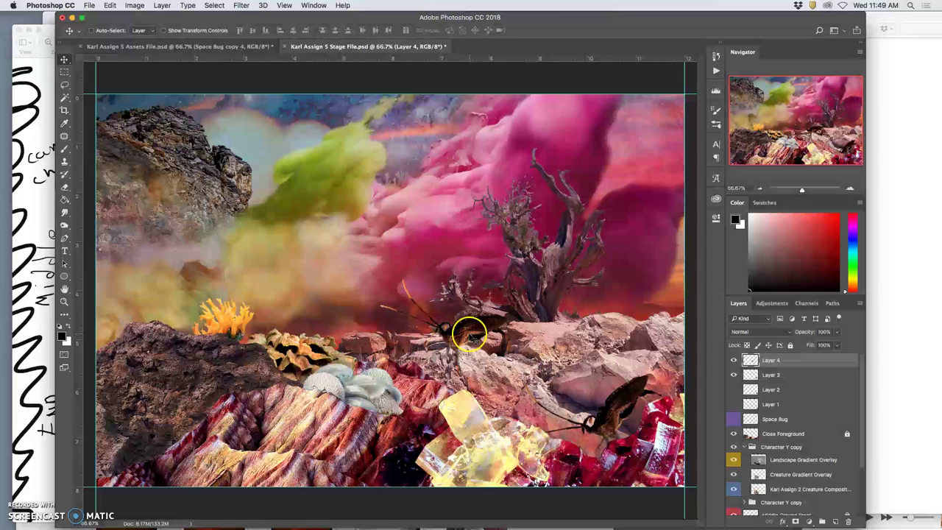
{"action": "left_click_drag", "start_coordinate": [485, 347], "coordinate": [593, 431]}
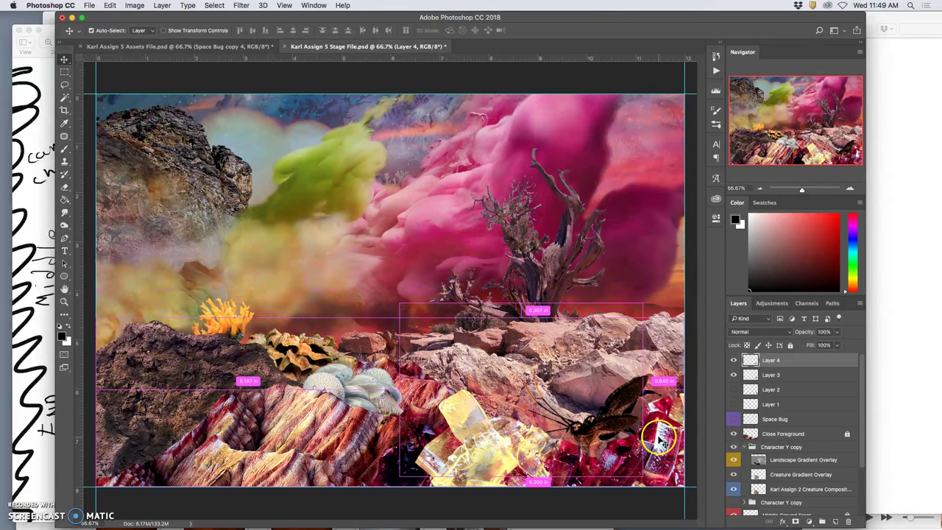
{"action": "key", "text": "ctrl+t"}
{"action": "left_click_drag", "start_coordinate": [653, 300], "coordinate": [581, 259]}
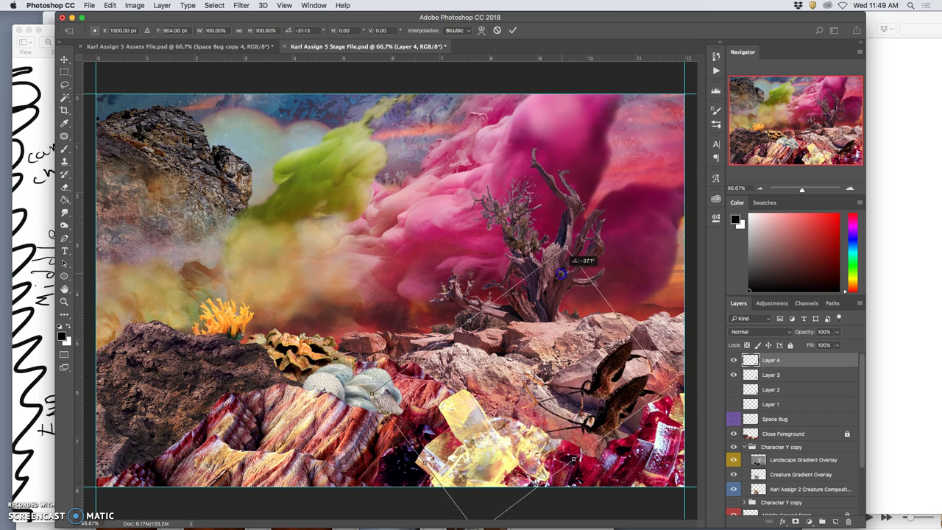
{"action": "left_click_drag", "start_coordinate": [611, 343], "coordinate": [584, 447]}
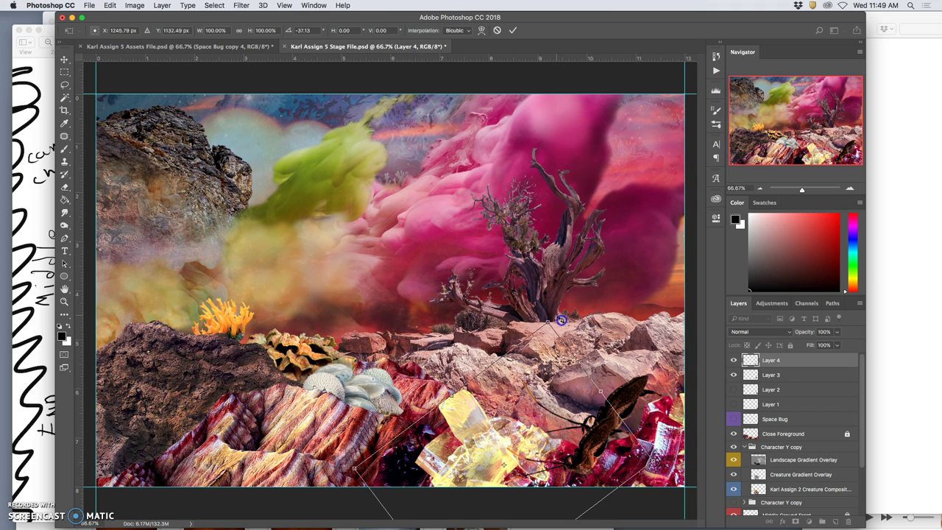
{"action": "left_click_drag", "start_coordinate": [557, 320], "coordinate": [557, 324]}
{"action": "left_click_drag", "start_coordinate": [584, 446], "coordinate": [579, 446]}
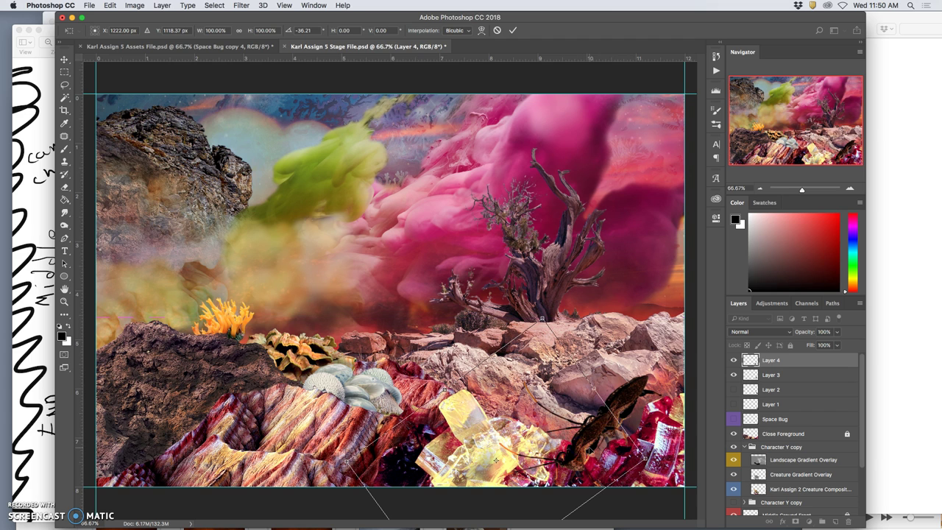
{"action": "double_click", "coordinate": [598, 451]}
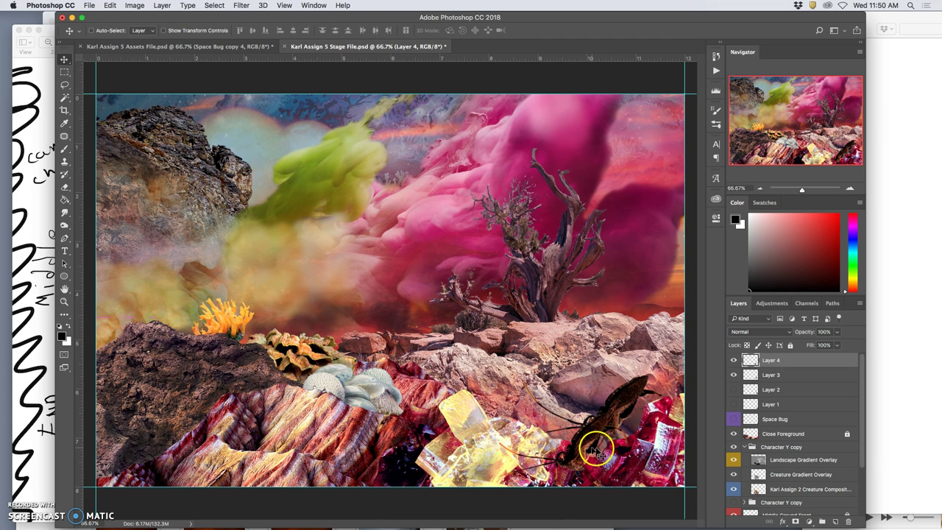
Puppet Warp the Layer 4 bug, bending its arm and legs upward over the crystals.
{"action": "left_click", "coordinate": [110, 5]}
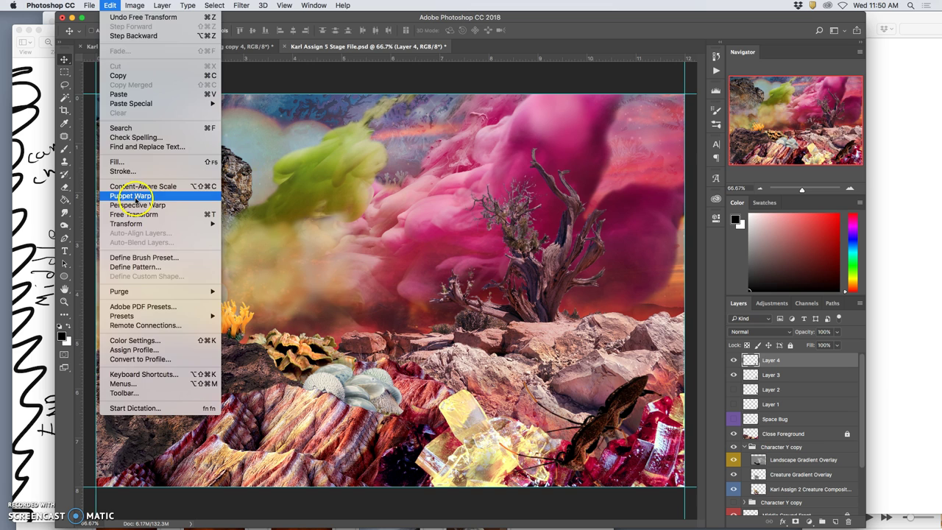
{"action": "left_click", "coordinate": [132, 195]}
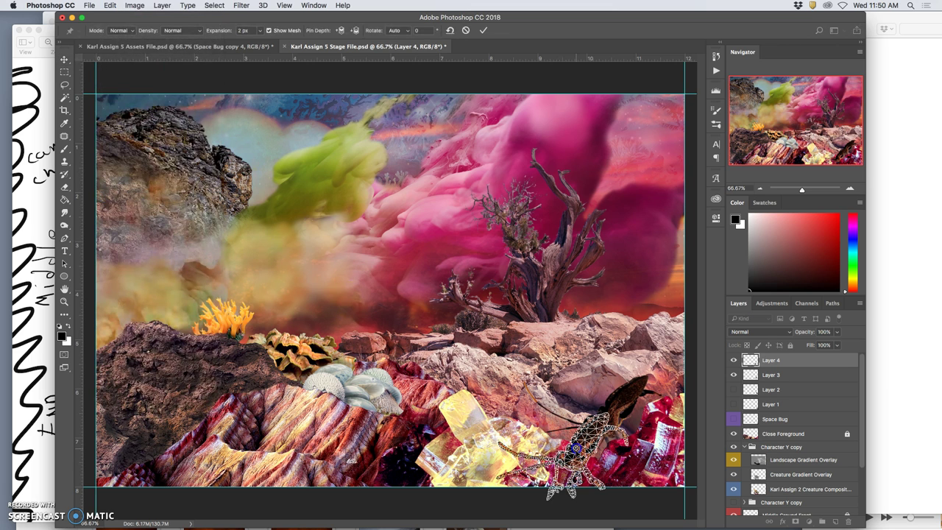
{"action": "left_click_drag", "start_coordinate": [559, 461], "coordinate": [611, 404]}
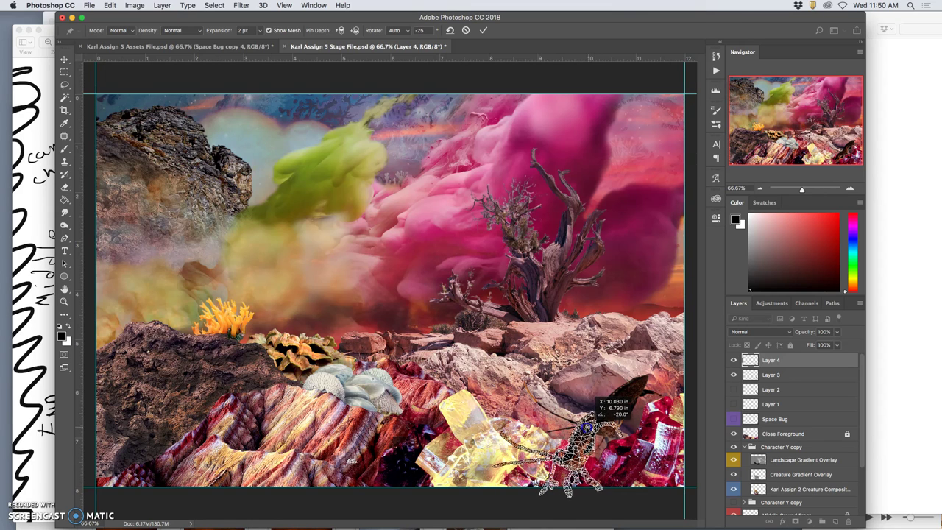
{"action": "left_click_drag", "start_coordinate": [513, 436], "coordinate": [519, 407]}
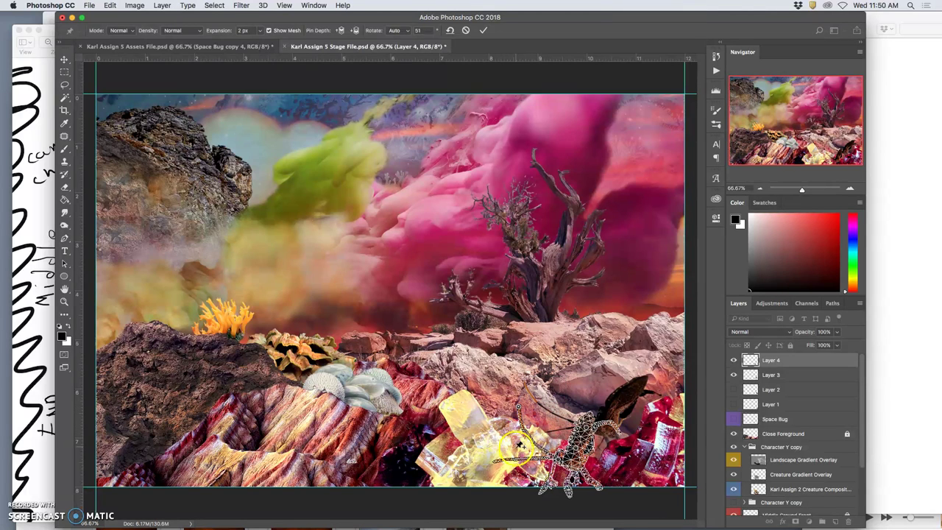
{"action": "left_click_drag", "start_coordinate": [506, 461], "coordinate": [518, 406]}
{"action": "left_click", "coordinate": [544, 439]}
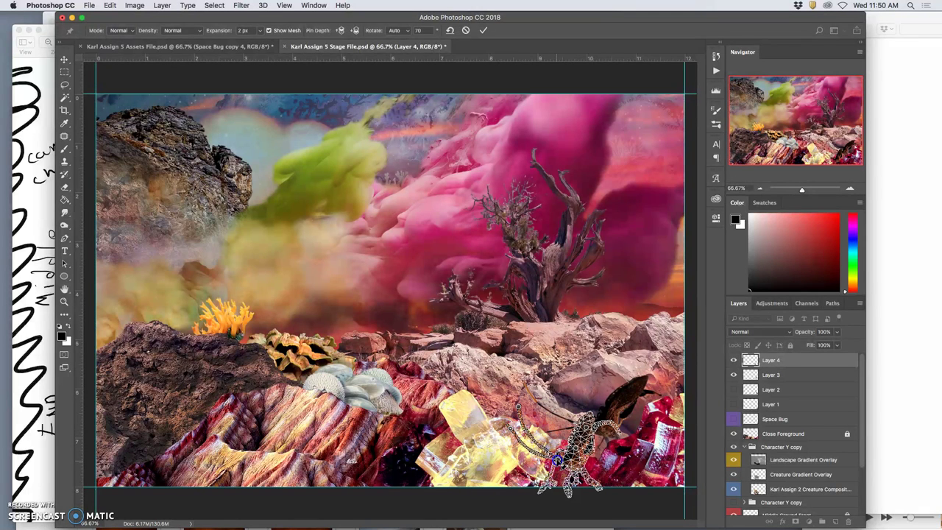
{"action": "left_click", "coordinate": [627, 470]}
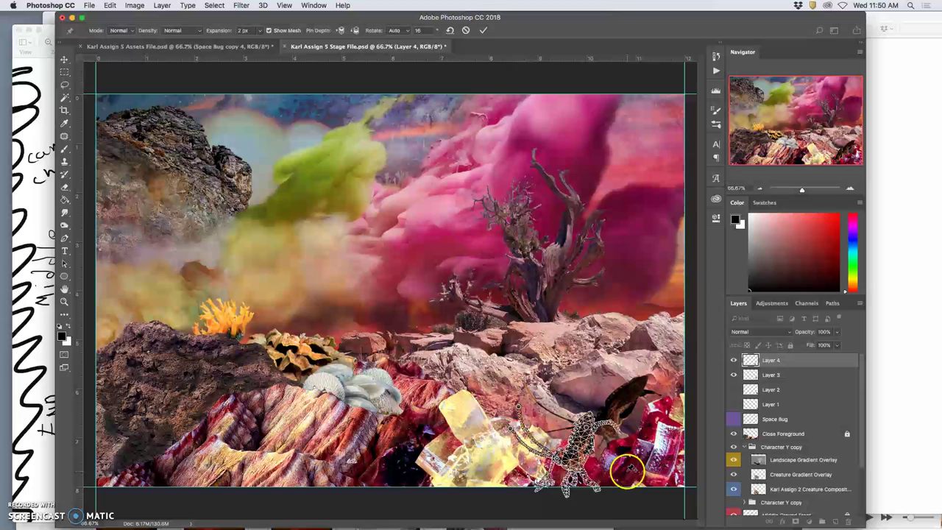
{"action": "key", "text": "Return"}
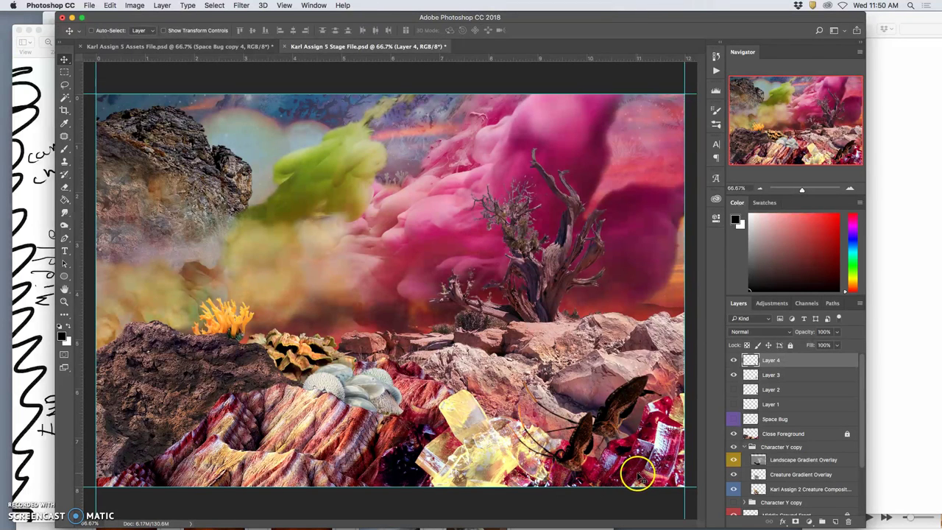
Show Layer 3 for comparison and zoom in to 100% on the bug.
{"action": "left_click", "coordinate": [734, 374]}
{"action": "left_click", "coordinate": [734, 374]}
{"action": "left_click", "coordinate": [734, 374]}
{"action": "key", "text": "super+equal"}
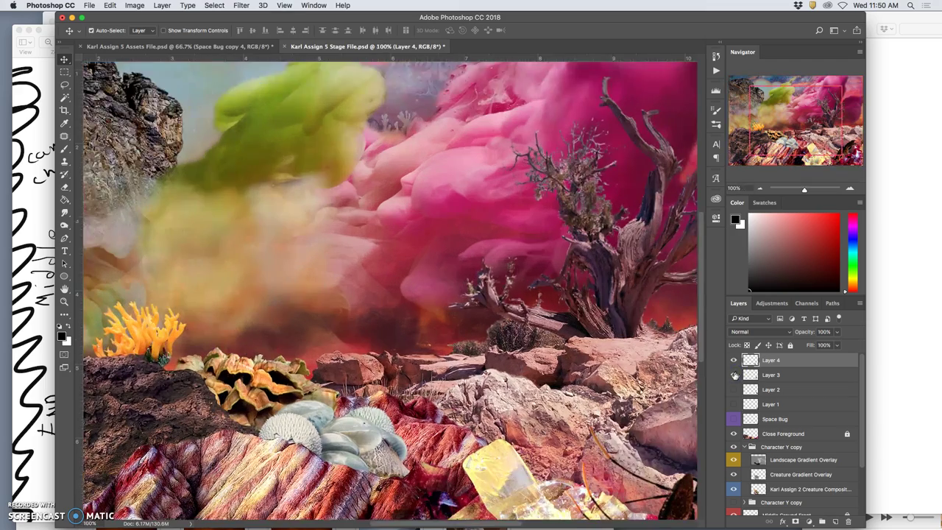
{"action": "scroll", "coordinate": [630, 390], "scroll_direction": "down", "scroll_amount": 3}
{"action": "scroll", "coordinate": [630, 389], "scroll_direction": "right", "scroll_amount": 3}
{"action": "scroll", "coordinate": [631, 390], "scroll_direction": "down", "scroll_amount": 2}
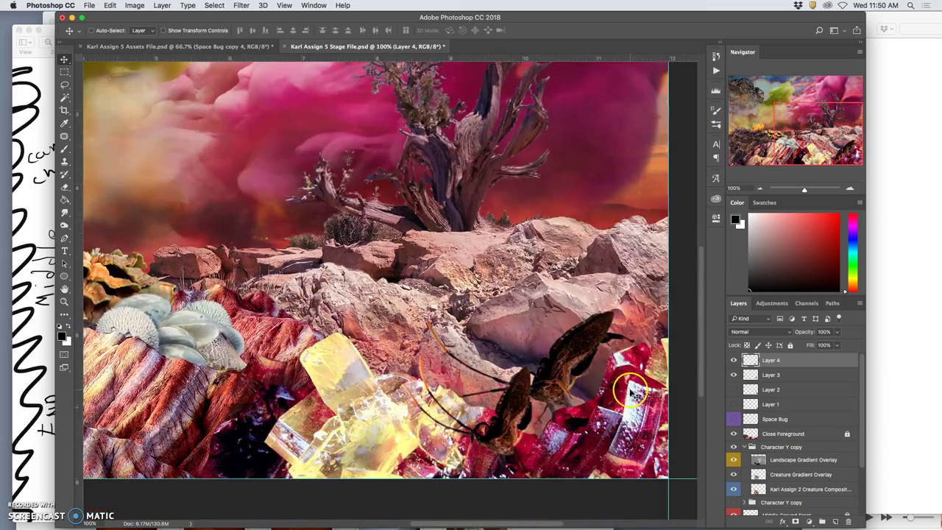
Lasso around the creature and crystals, check it with Layer 3 toggled, then drop the selection.
{"action": "left_click", "coordinate": [64, 84]}
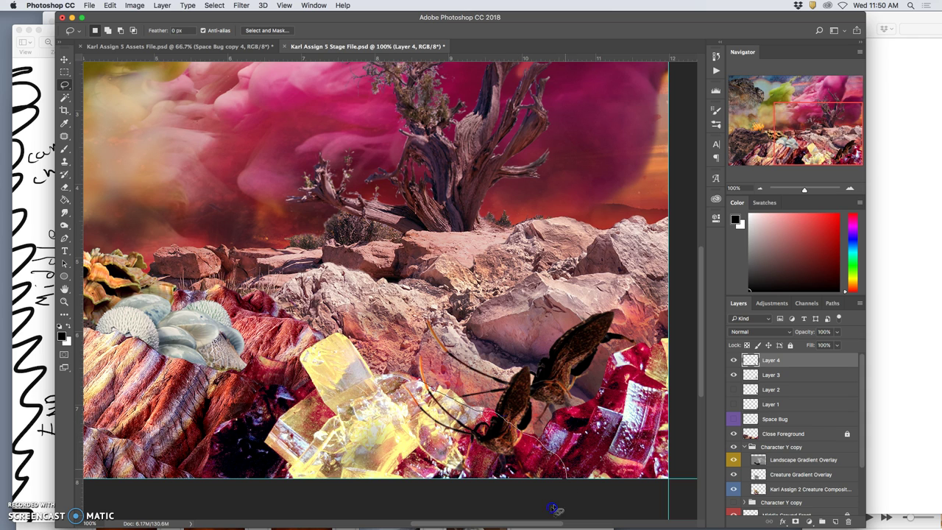
{"action": "left_click_drag", "start_coordinate": [553, 508], "coordinate": [410, 508]}
{"action": "left_click_drag", "start_coordinate": [372, 449], "coordinate": [366, 425]}
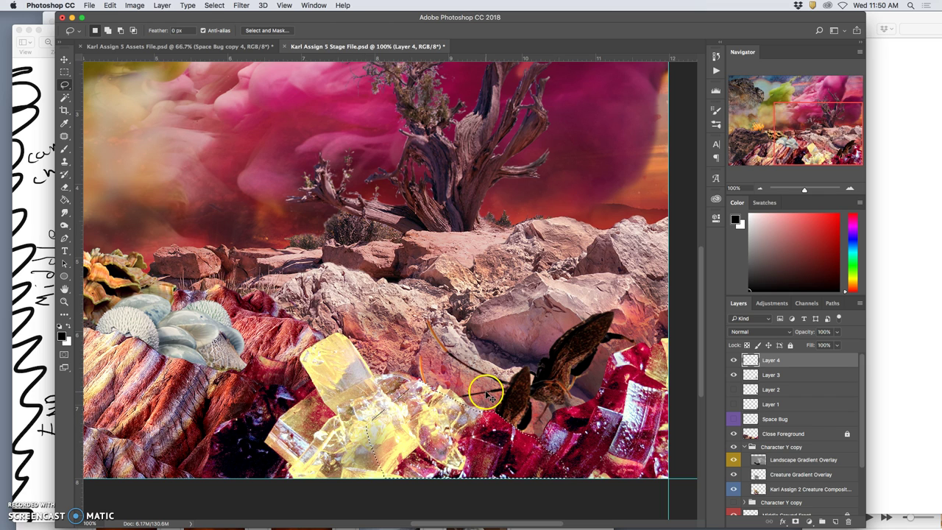
{"action": "left_click", "coordinate": [733, 374]}
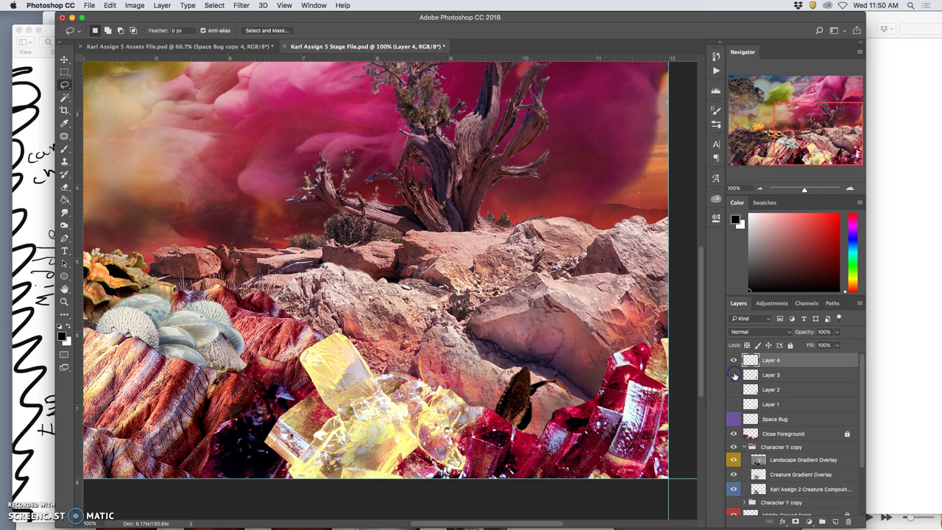
{"action": "left_click", "coordinate": [733, 375]}
{"action": "left_click", "coordinate": [733, 375]}
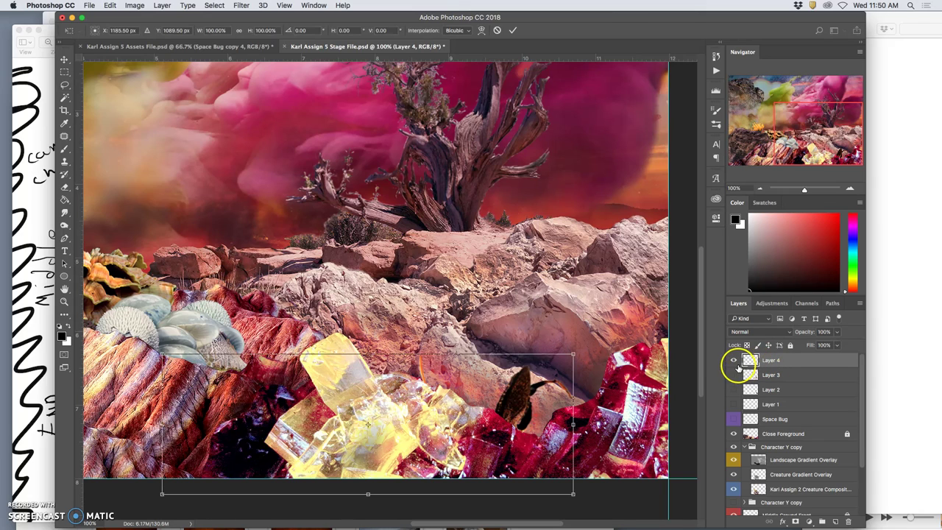
{"action": "left_click", "coordinate": [483, 312]}
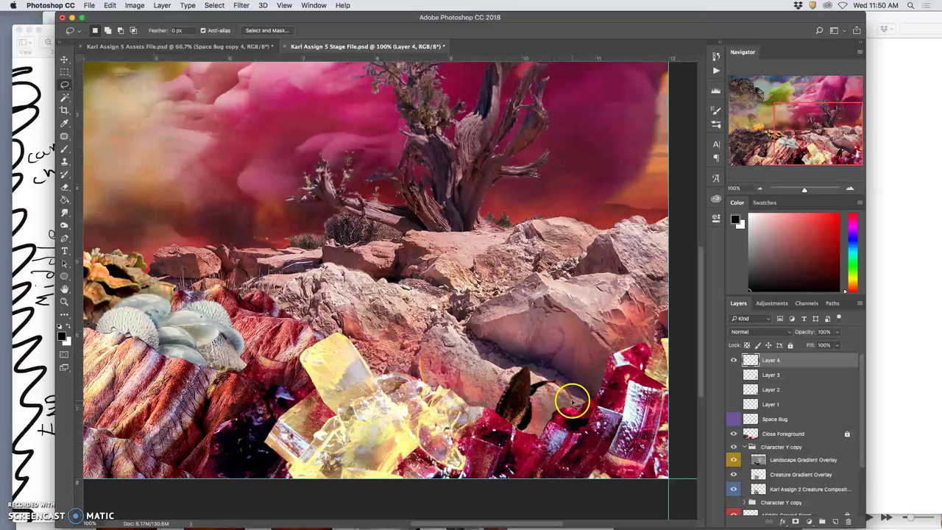
Puppet Warp the Layer 4 creature again, pinning and bending its arm tip into place.
{"action": "left_click", "coordinate": [109, 5]}
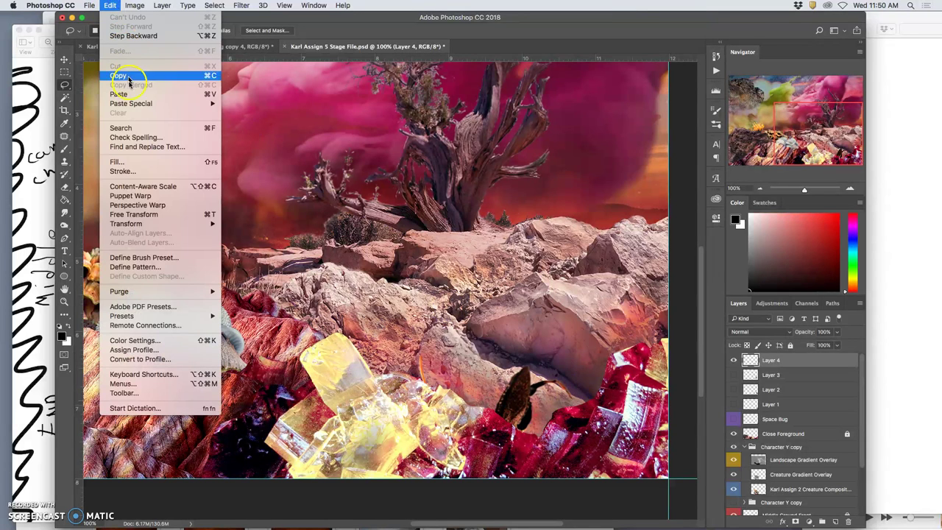
{"action": "left_click", "coordinate": [130, 195]}
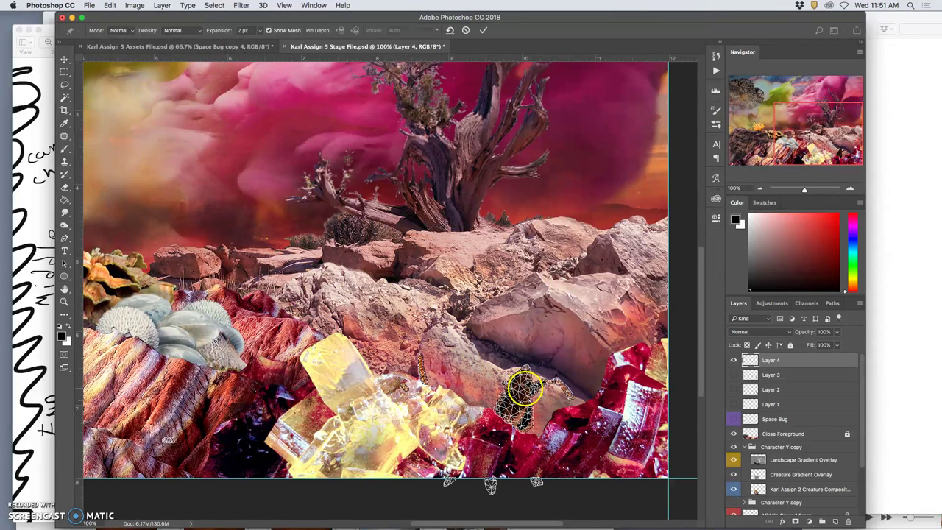
{"action": "left_click", "coordinate": [555, 383]}
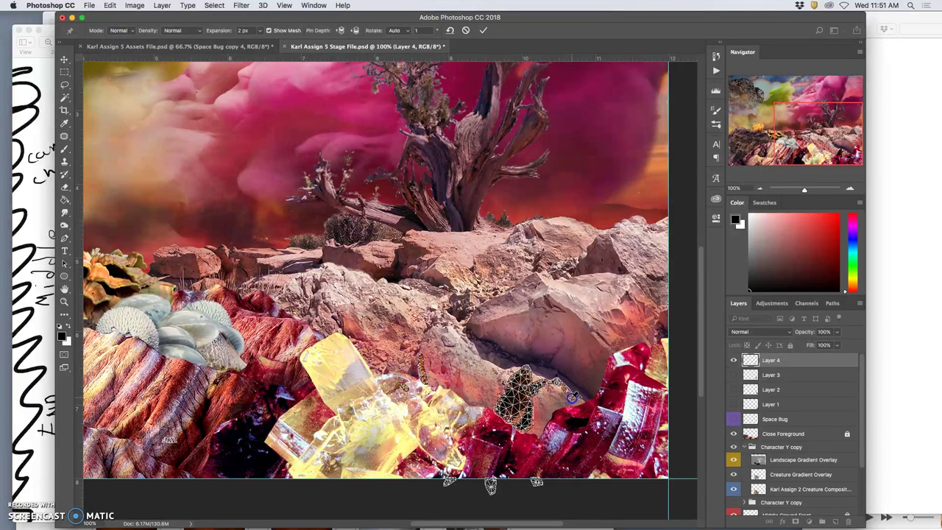
{"action": "left_click_drag", "start_coordinate": [572, 396], "coordinate": [555, 384]}
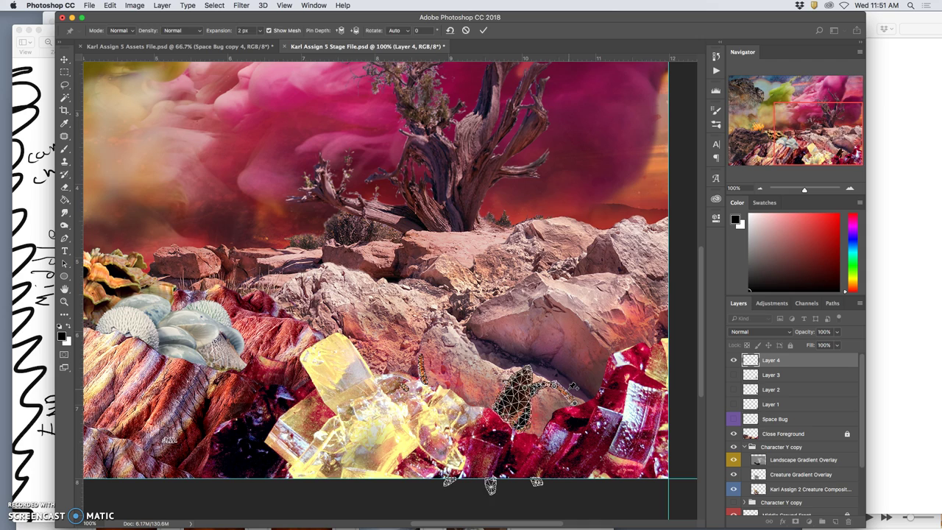
{"action": "key", "text": "Return"}
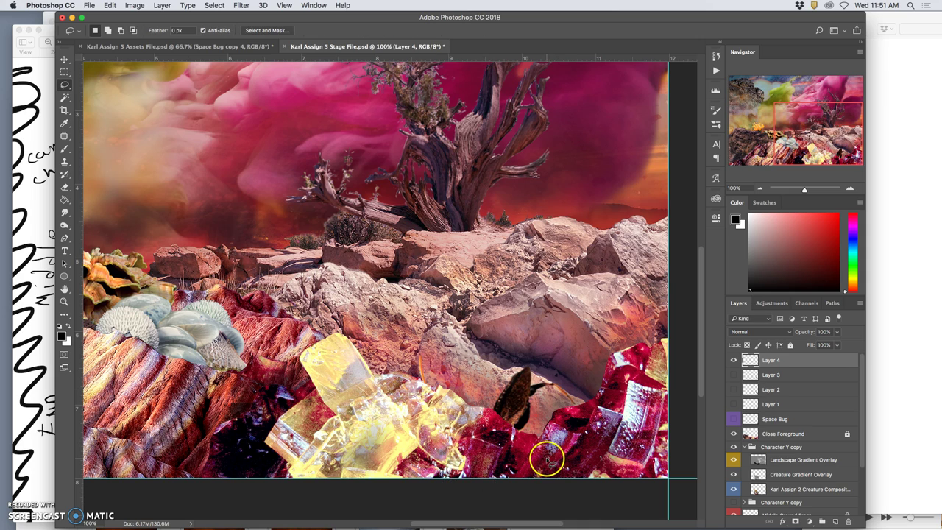
{"action": "key", "text": "super+0"}
Hide Layer 4, save the stage file, and move the Space Bug layer above Layer 4.
{"action": "key", "text": "super+minus"}
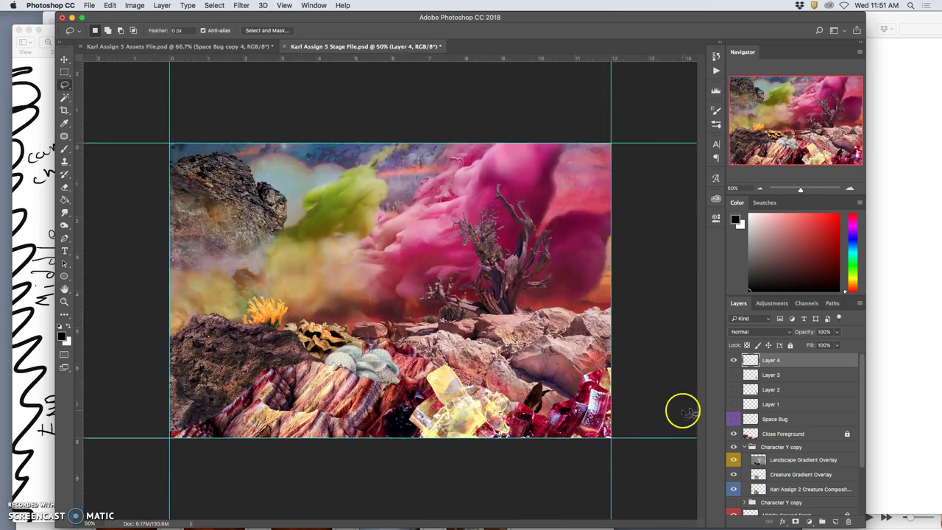
{"action": "left_click", "coordinate": [734, 360]}
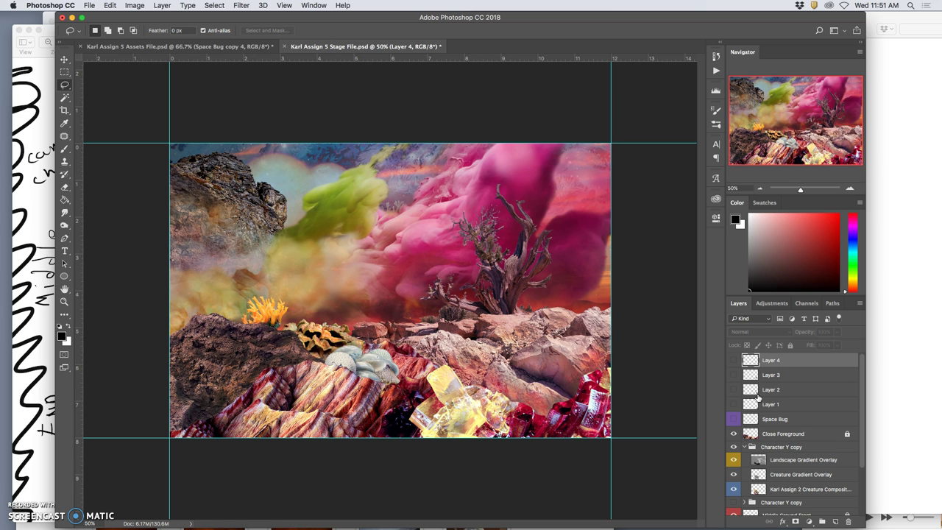
{"action": "key", "text": "super+s"}
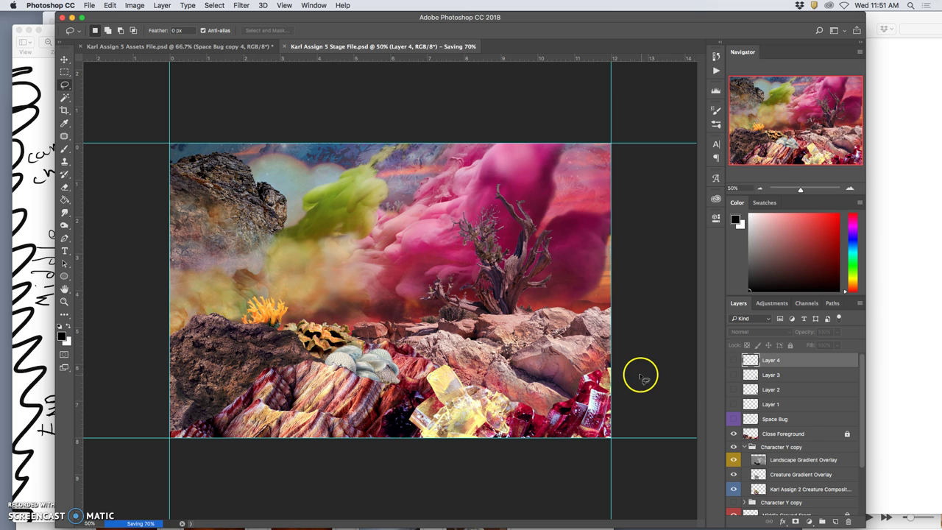
{"action": "left_click_drag", "start_coordinate": [767, 420], "coordinate": [750, 399]}
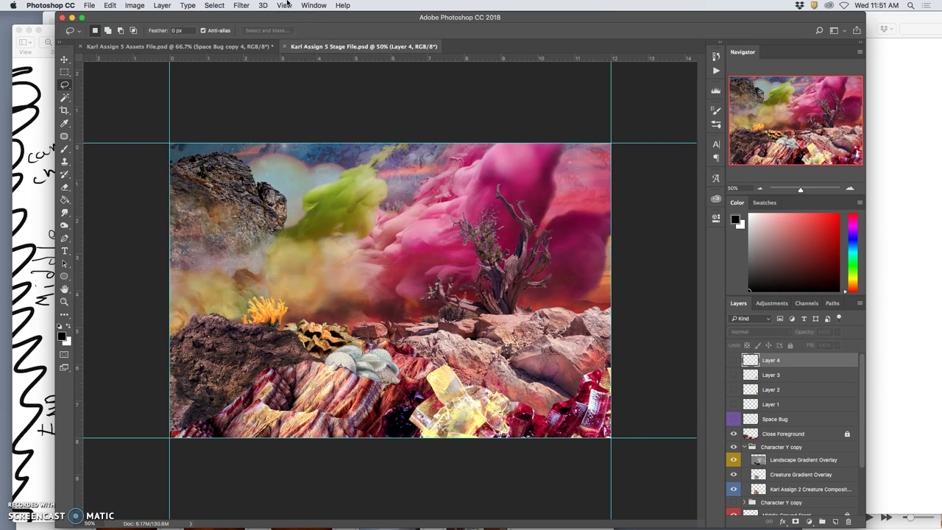
Create a frame animation in the Timeline and give Frame 1 a 3-second delay.
{"action": "left_click", "coordinate": [310, 6]}
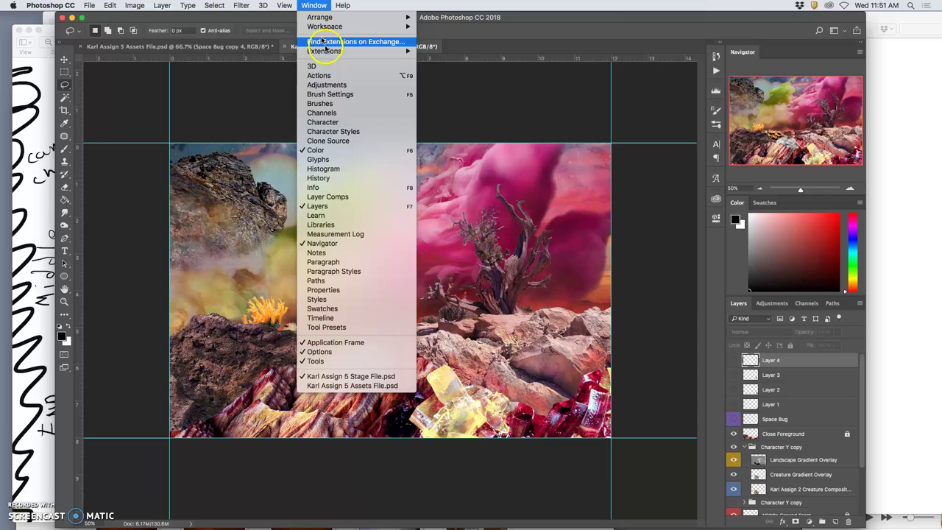
{"action": "left_click", "coordinate": [336, 322]}
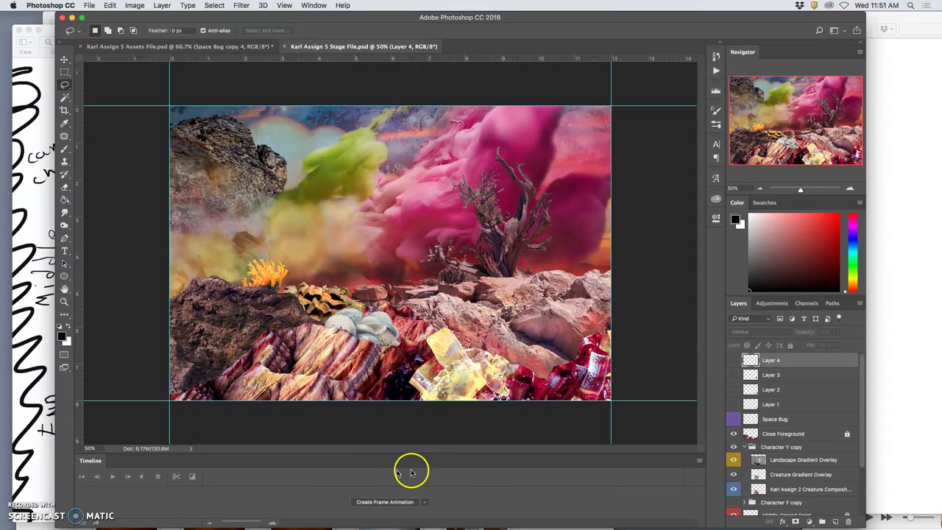
{"action": "left_click", "coordinate": [374, 502]}
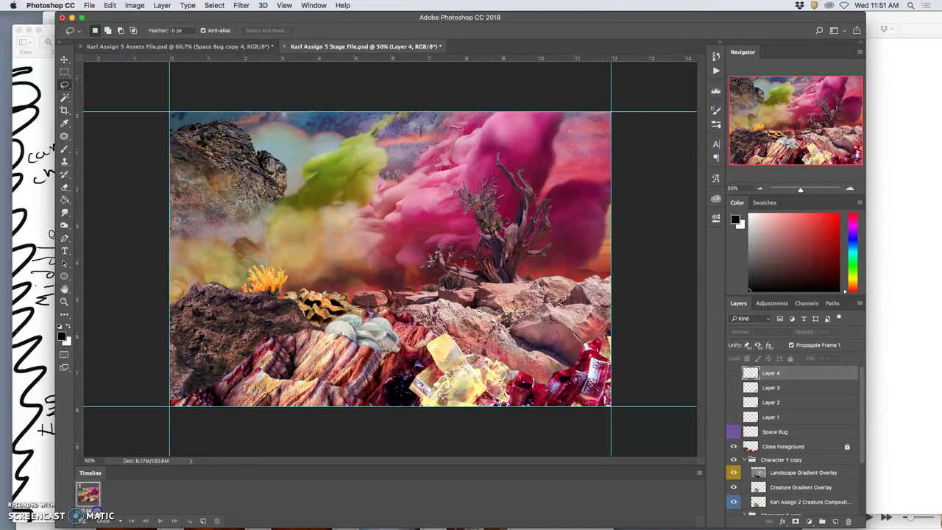
{"action": "left_click", "coordinate": [96, 510]}
{"action": "left_click", "coordinate": [93, 498]}
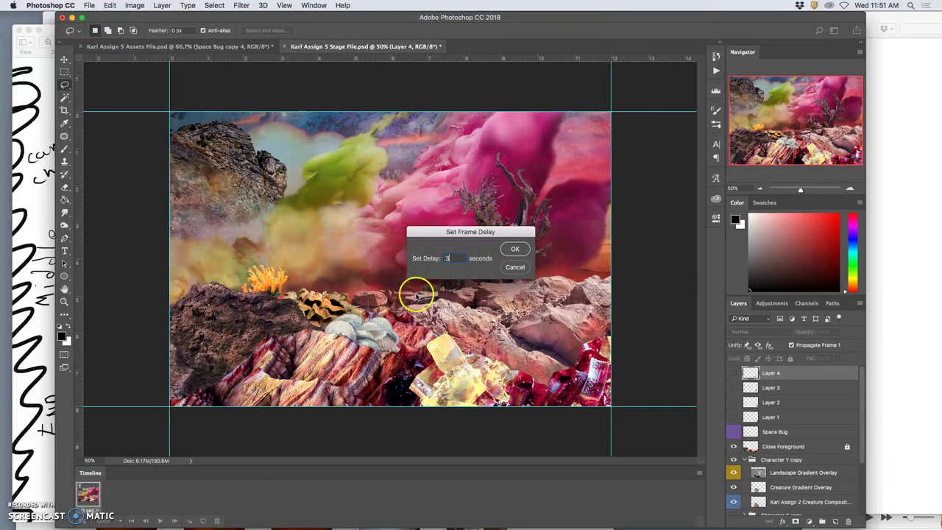
{"action": "type", "text": "3"}
{"action": "left_click", "coordinate": [515, 248]}
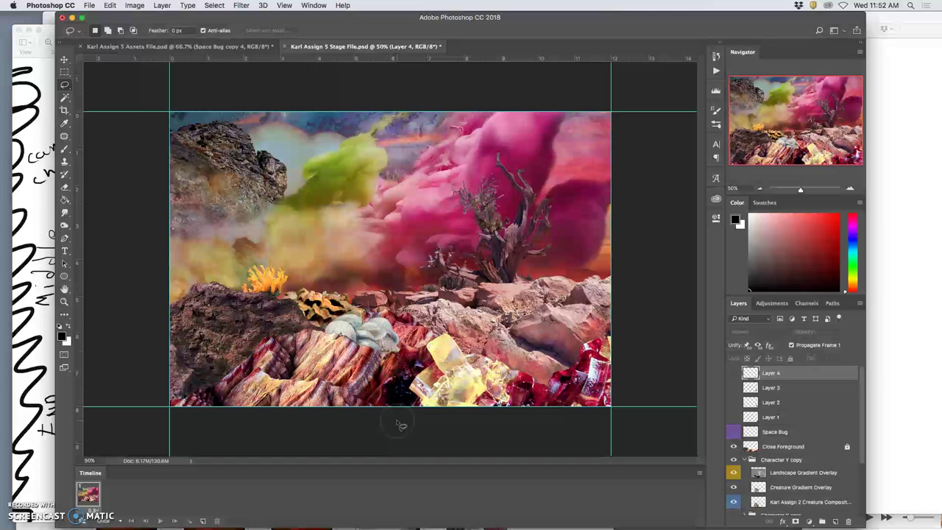
Set the animation to loop forever and add frames showing the Space Bug and Layer 1 poses.
{"action": "left_click", "coordinate": [120, 520]}
{"action": "left_click", "coordinate": [110, 495]}
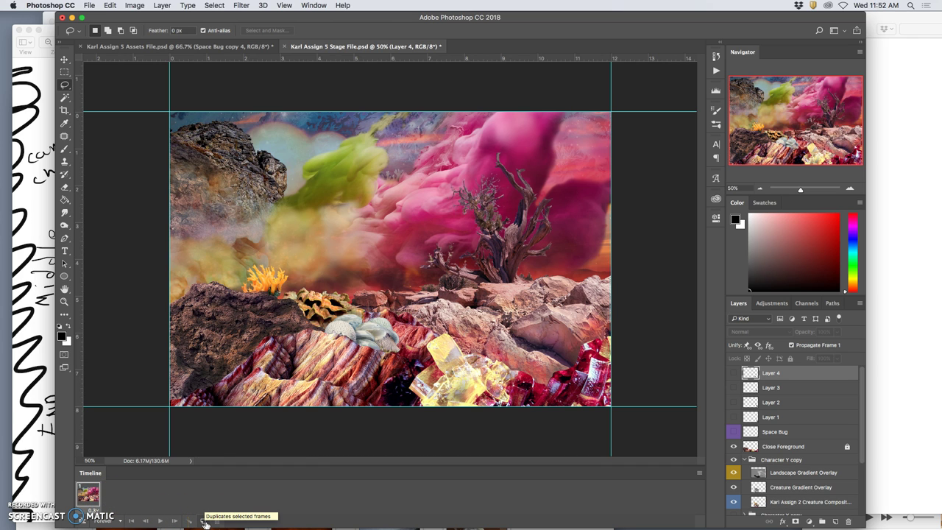
{"action": "left_click", "coordinate": [202, 520]}
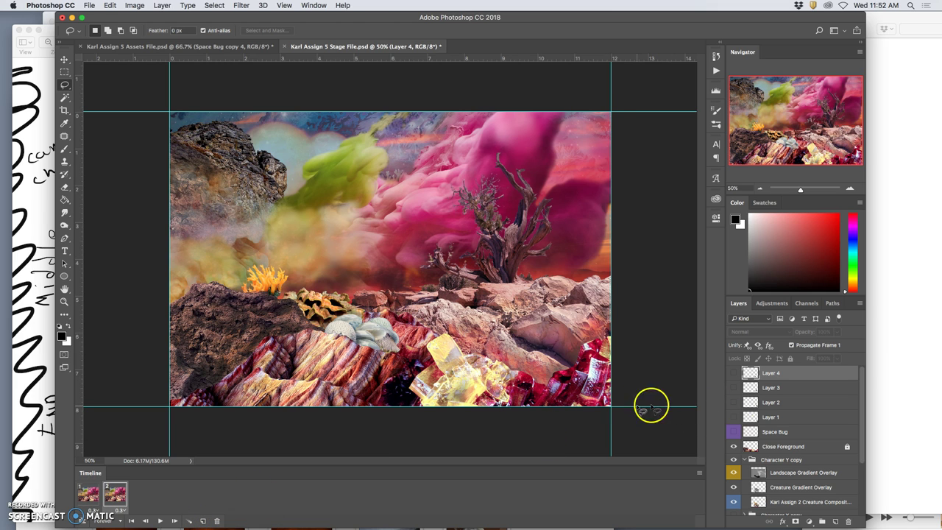
{"action": "left_click", "coordinate": [732, 432]}
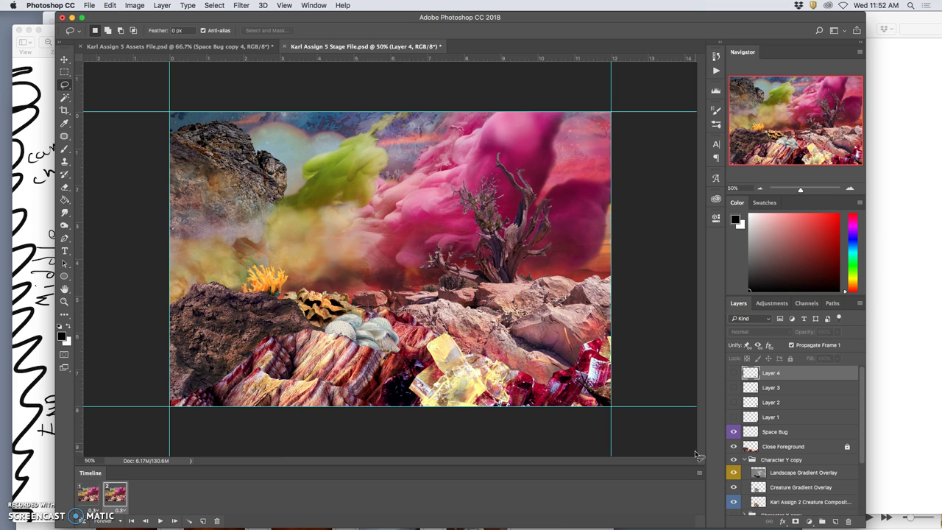
{"action": "left_click", "coordinate": [202, 521]}
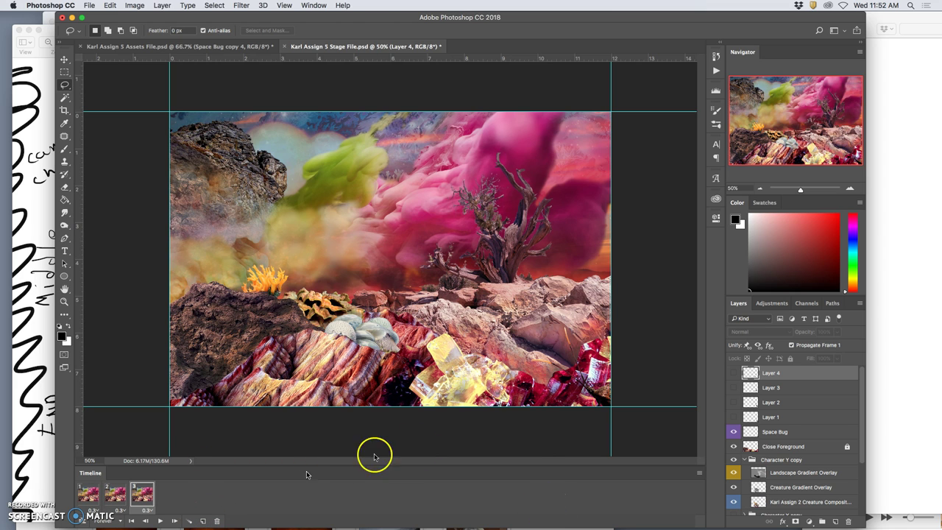
{"action": "left_click", "coordinate": [733, 416]}
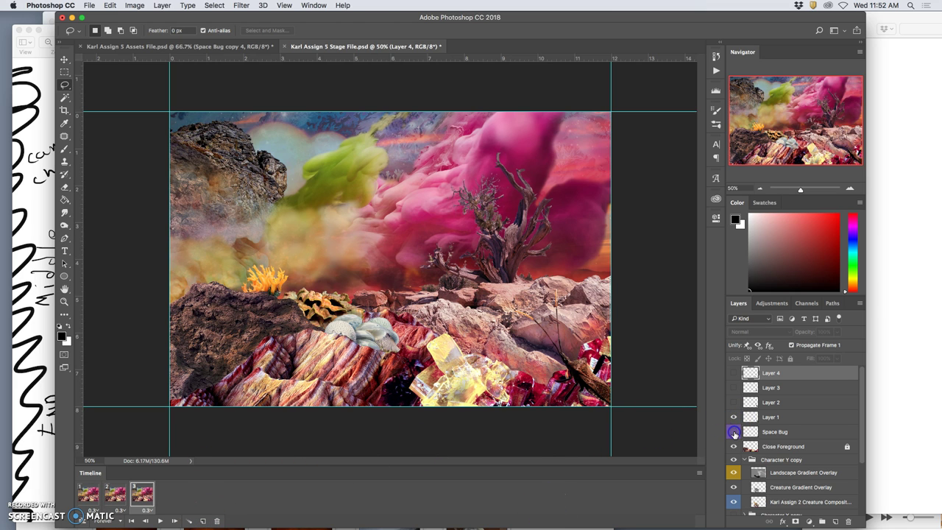
Add frames stepping through the Layer 2, 3 and 4 poses, ending on a frame with no bug.
{"action": "left_click", "coordinate": [202, 521]}
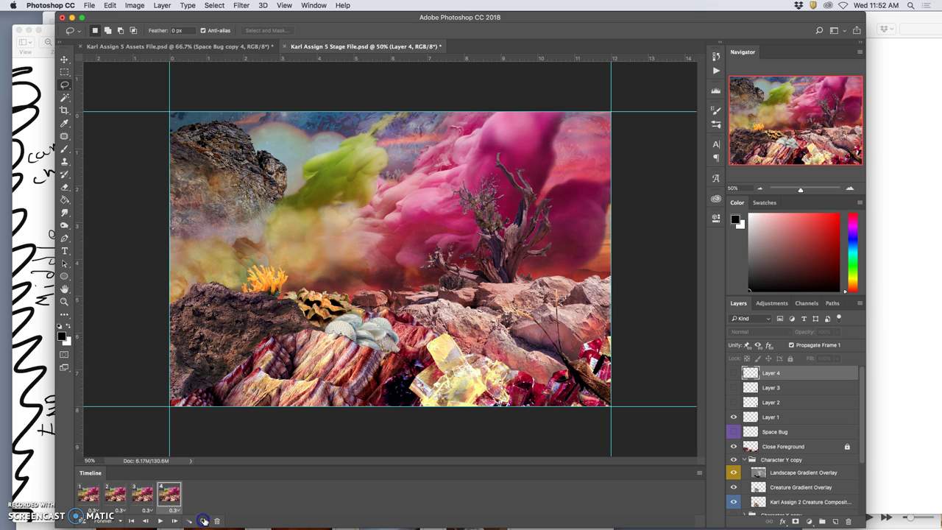
{"action": "left_click", "coordinate": [733, 402]}
{"action": "left_click", "coordinate": [733, 416]}
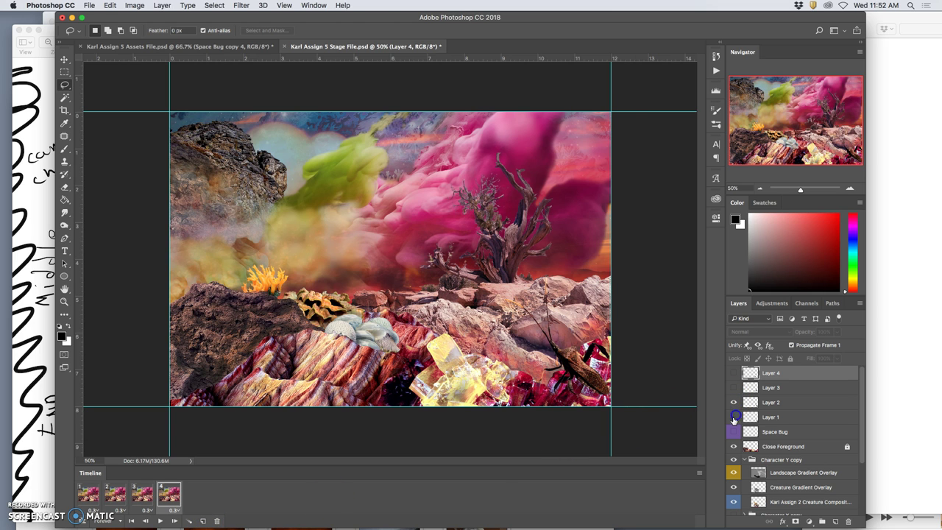
{"action": "left_click", "coordinate": [202, 521]}
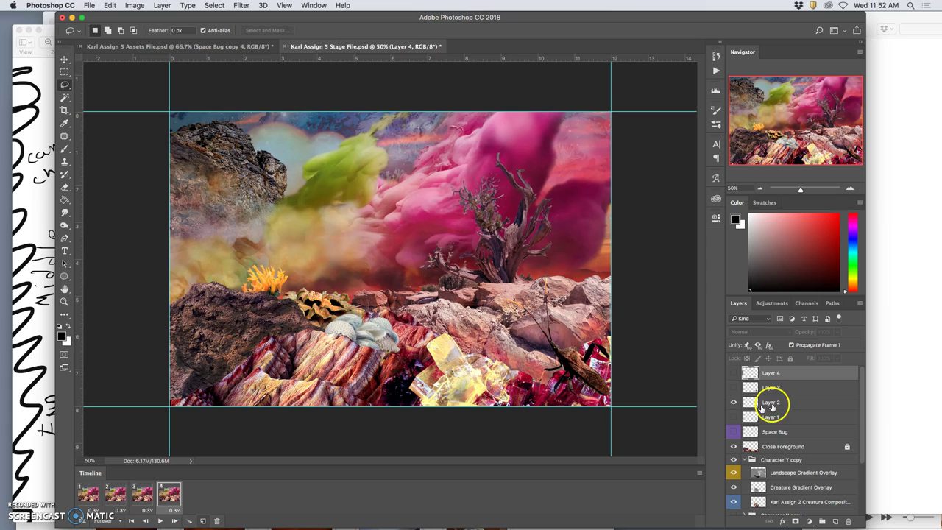
{"action": "left_click", "coordinate": [732, 390]}
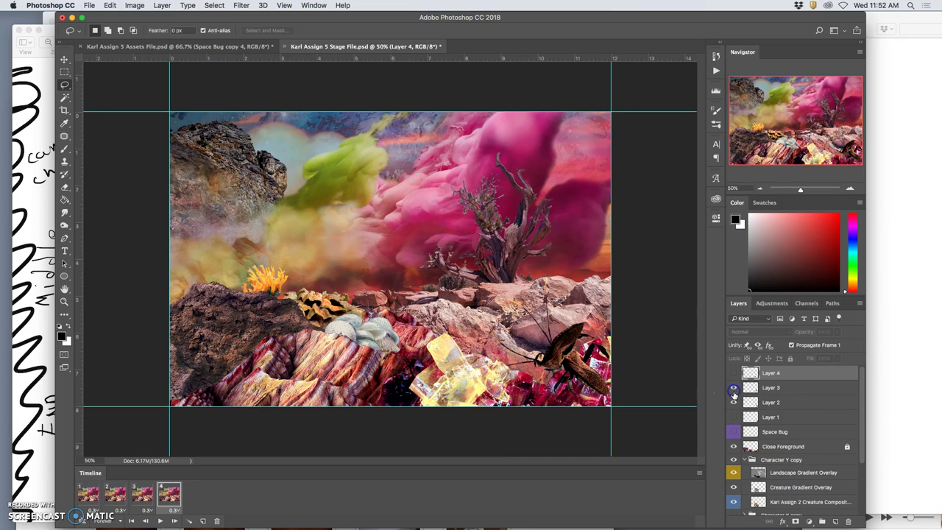
{"action": "left_click", "coordinate": [733, 402]}
{"action": "left_click", "coordinate": [202, 521]}
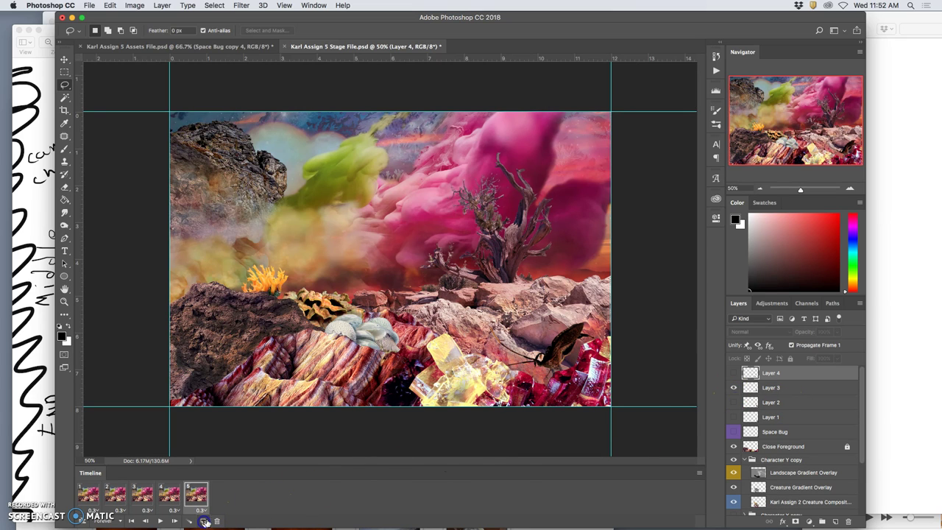
{"action": "left_click", "coordinate": [733, 373]}
{"action": "left_click", "coordinate": [733, 388]}
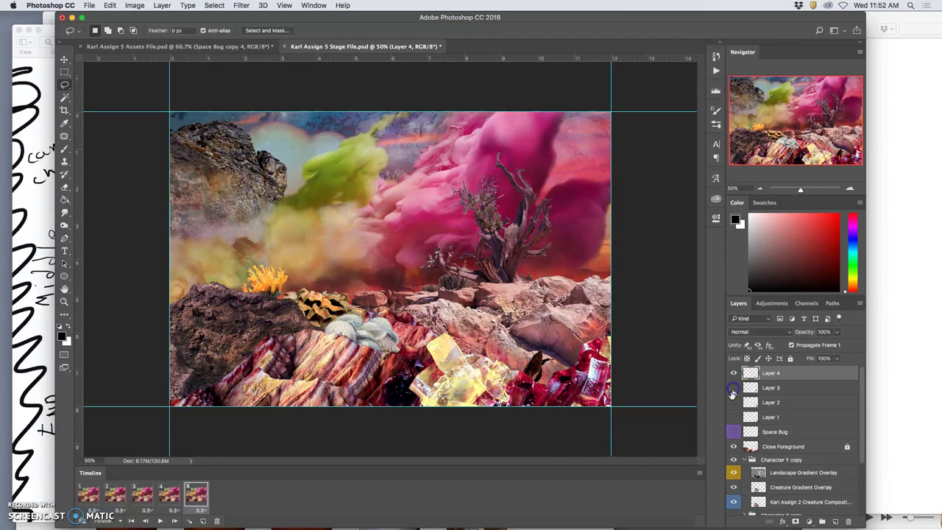
{"action": "left_click", "coordinate": [203, 521]}
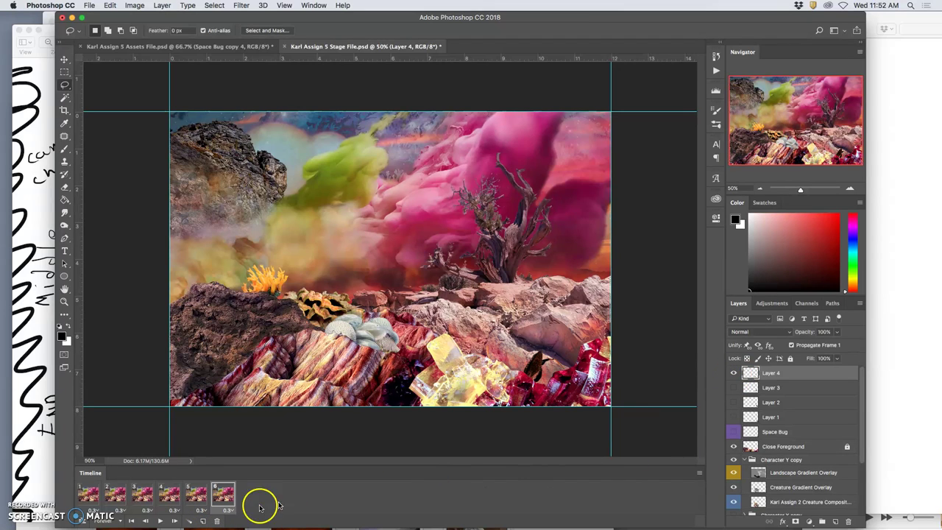
{"action": "left_click", "coordinate": [733, 373]}
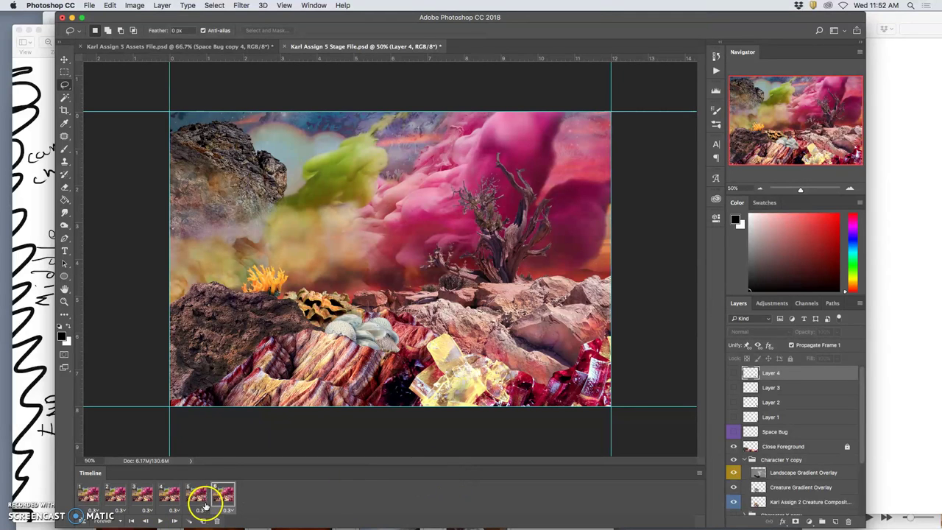
Hide the guides, zoom to 66.67% and play the six-frame bug animation.
{"action": "left_click", "coordinate": [171, 520]}
{"action": "left_click", "coordinate": [442, 395]}
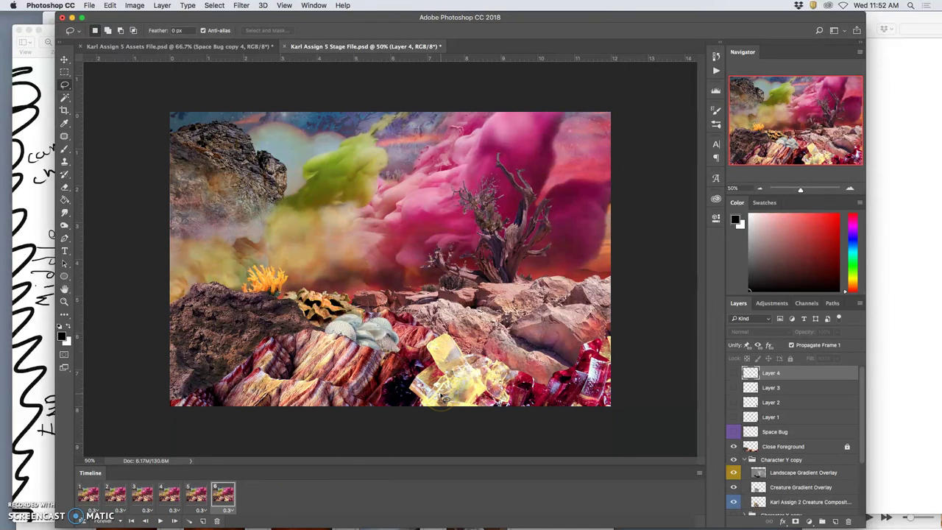
{"action": "key", "text": "super+equal"}
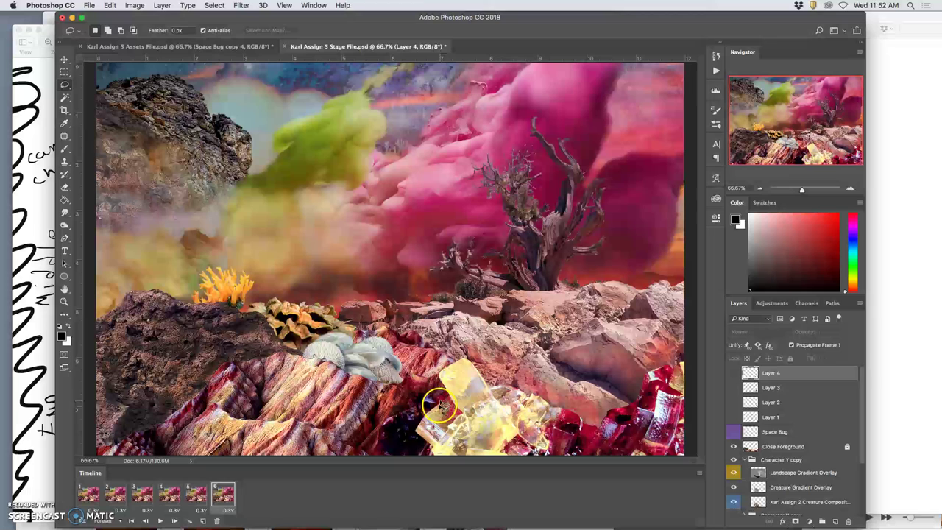
{"action": "left_click", "coordinate": [160, 520]}
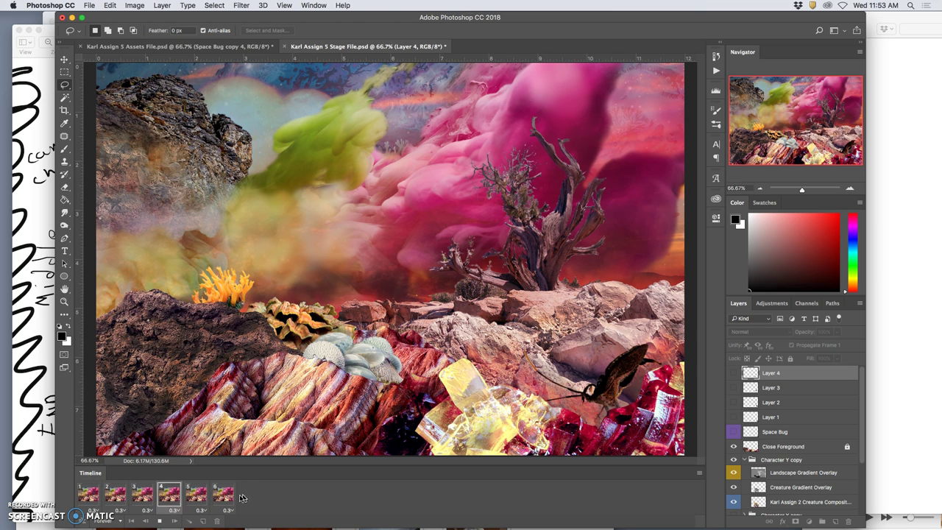
Stop playback and delete frames 2–6, leaving a single frame with no bug showing.
{"action": "left_click", "coordinate": [230, 497]}
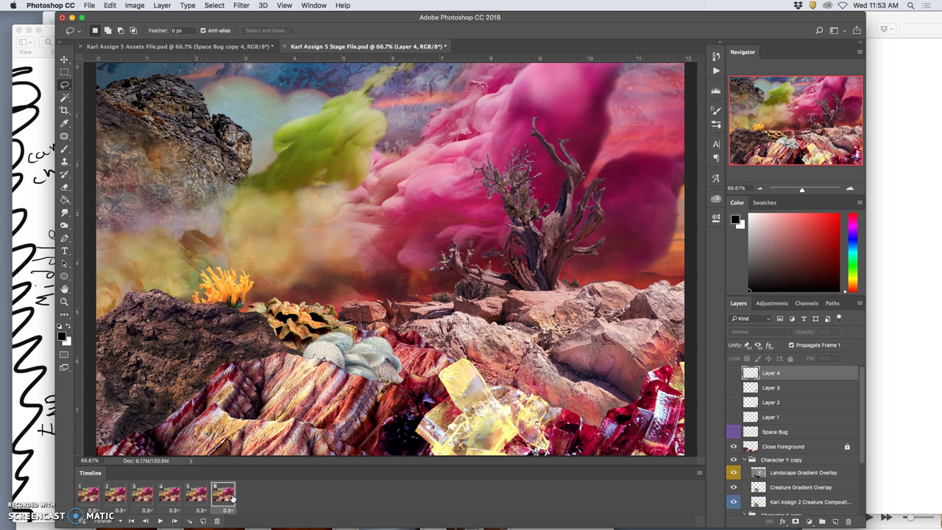
{"action": "left_click", "coordinate": [94, 497]}
{"action": "left_click", "coordinate": [221, 498], "text": "shift"}
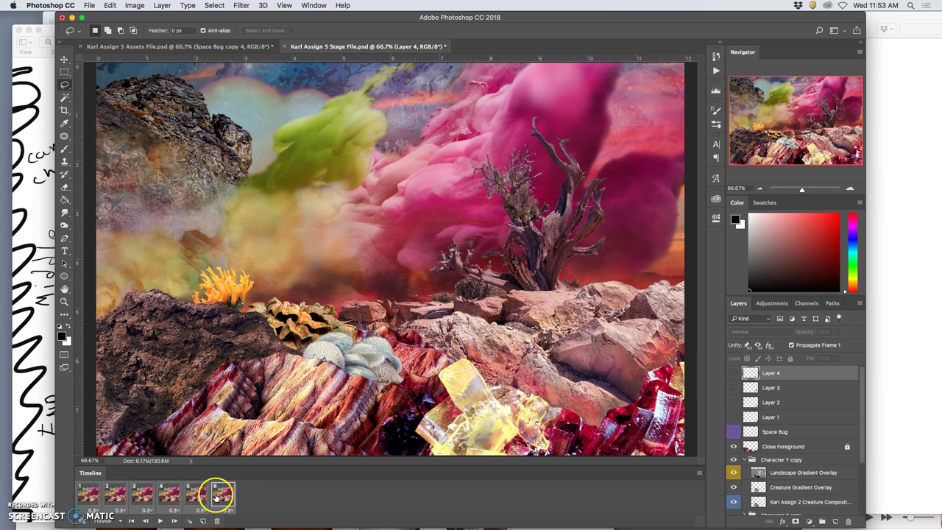
{"action": "left_click", "coordinate": [217, 521]}
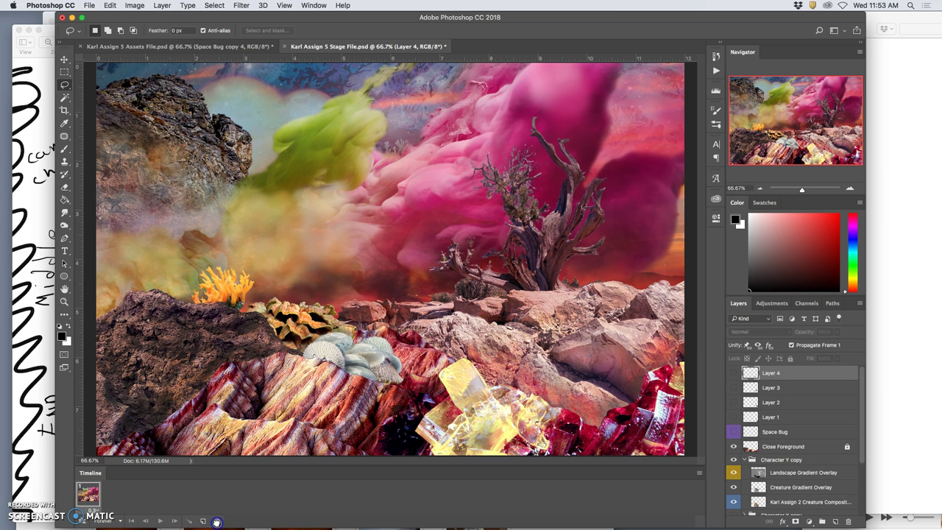
{"action": "left_click", "coordinate": [733, 448]}
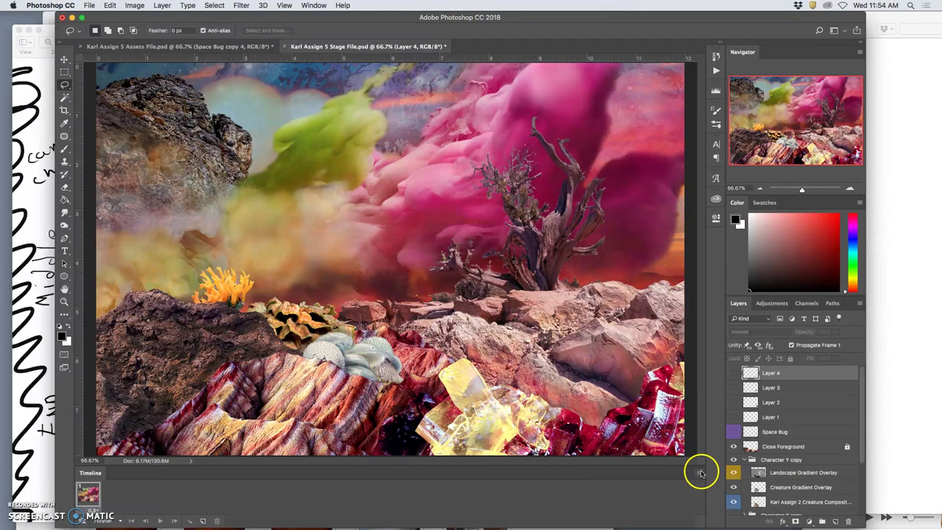
{"action": "left_click", "coordinate": [314, 6]}
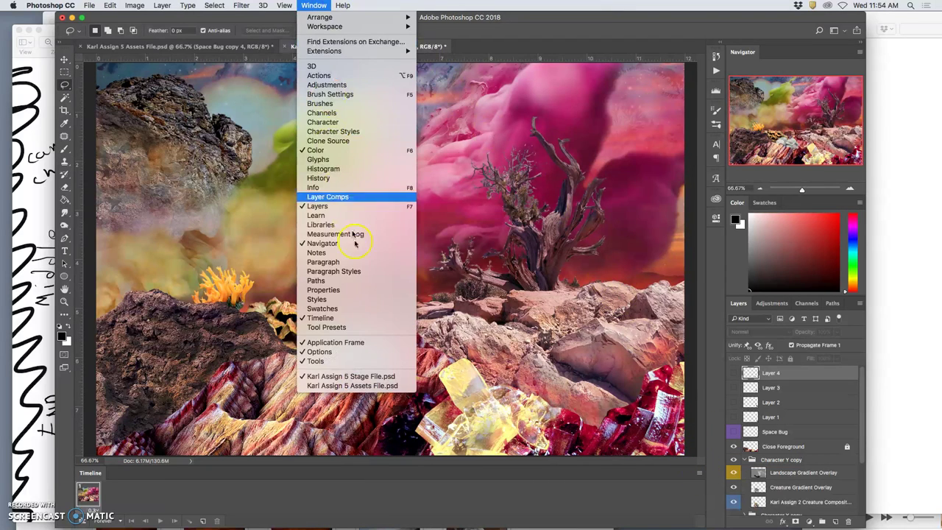
Close the Timeline, then show and group Space Bug and Layers 1–4.
{"action": "left_click", "coordinate": [344, 318]}
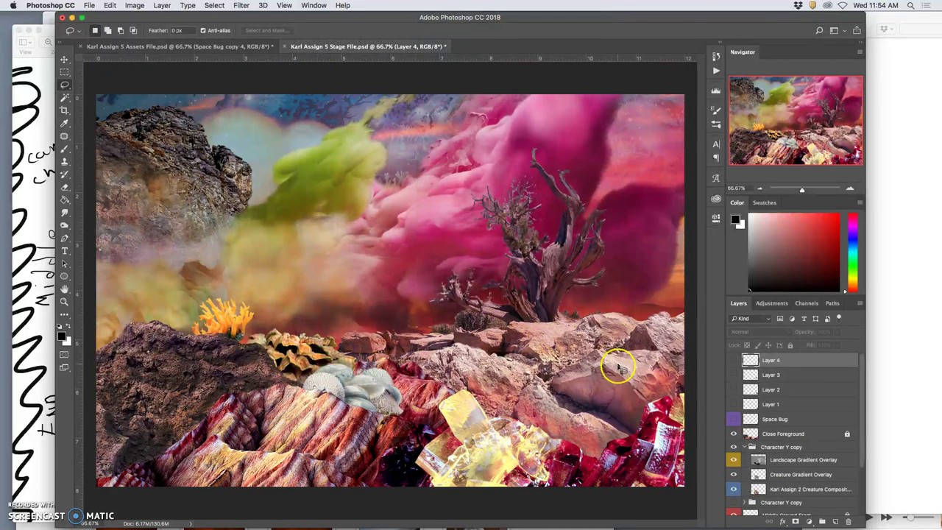
{"action": "left_click_drag", "start_coordinate": [733, 419], "coordinate": [732, 360]}
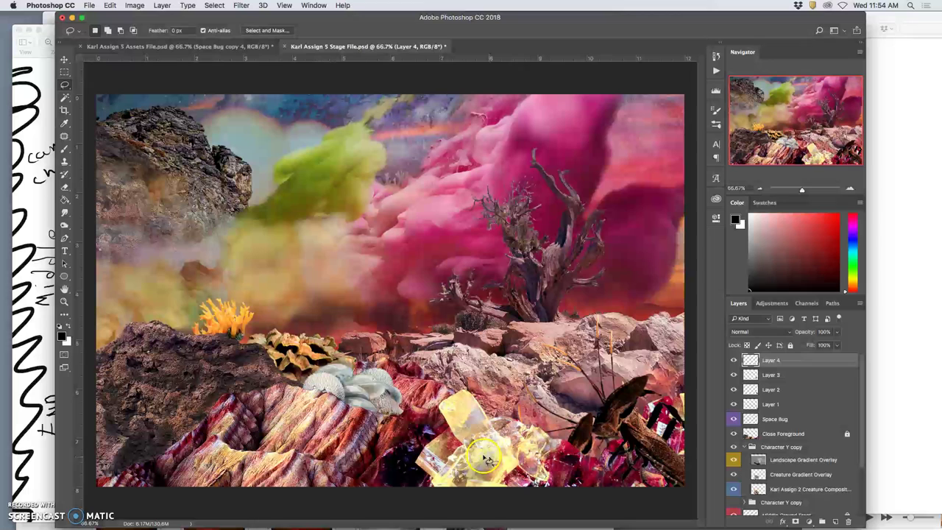
{"action": "left_click", "coordinate": [802, 419], "text": "shift"}
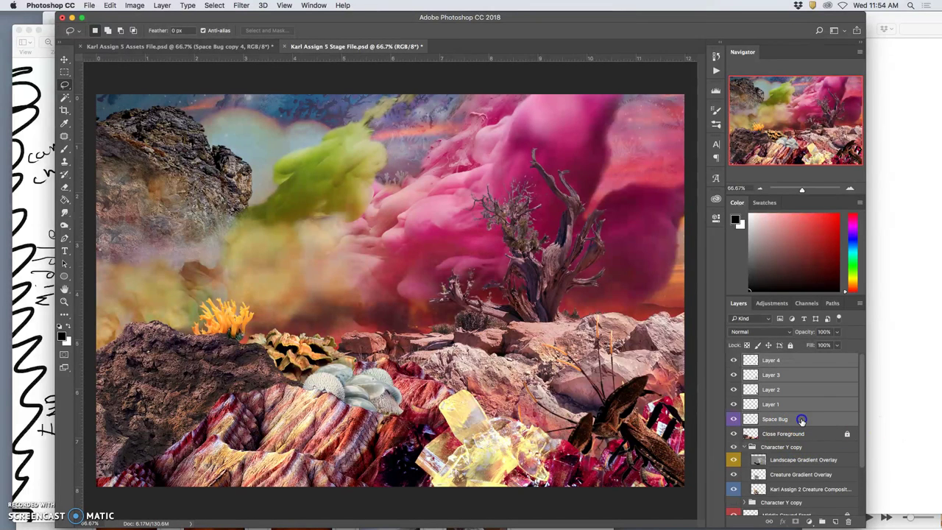
{"action": "left_click", "coordinate": [821, 521]}
Rename the new group 'Bug Movement 1' and give it a Violet colour label.
{"action": "left_click", "coordinate": [770, 359]}
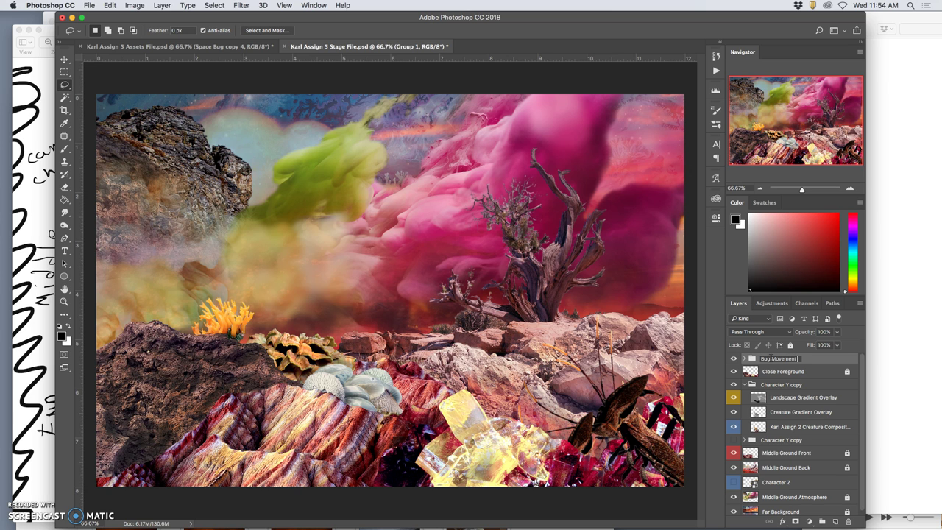
{"action": "type", "text": "Bug Movement 1"}
{"action": "key", "text": "Return"}
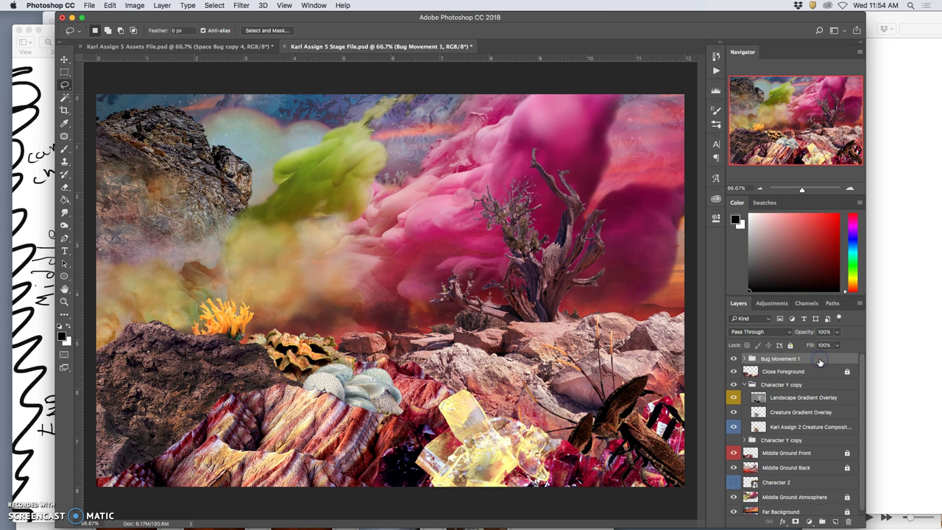
{"action": "right_click", "coordinate": [739, 360]}
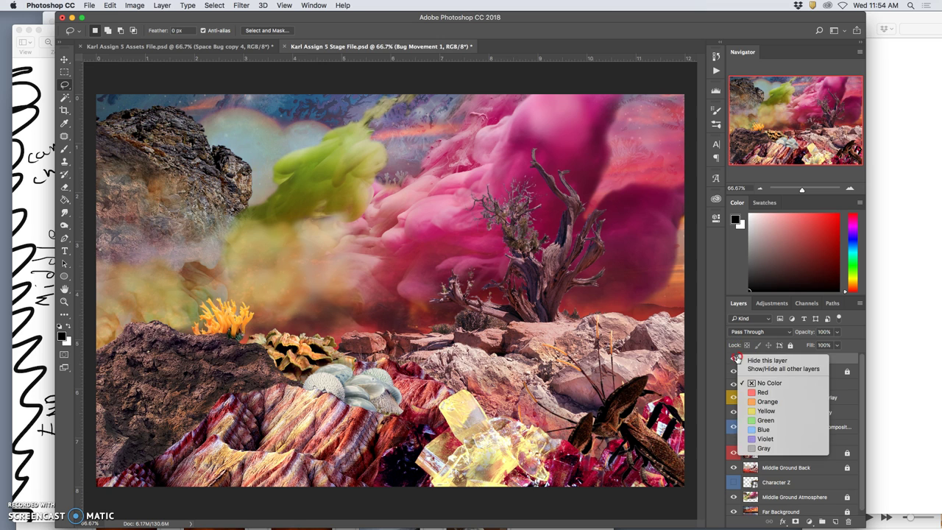
{"action": "left_click", "coordinate": [758, 438]}
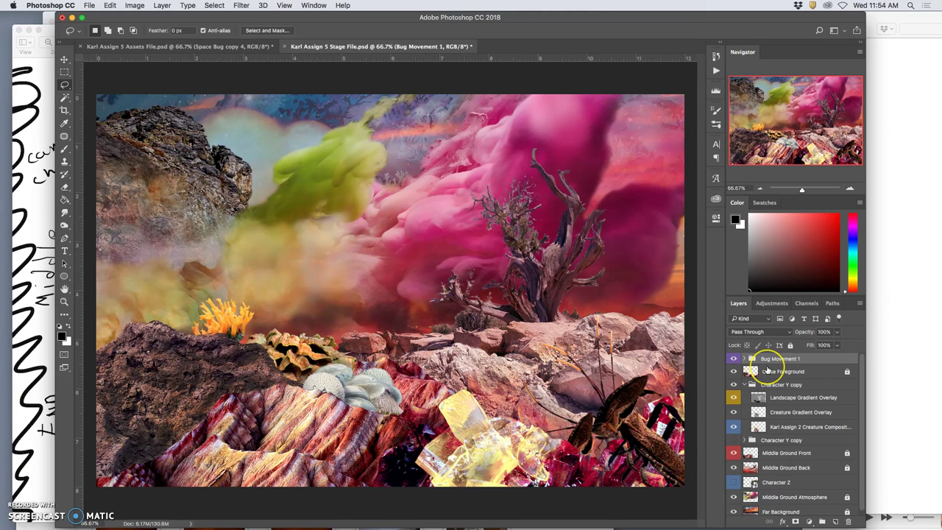
Duplicate Bug Movement 1, hide the original, and move the copied bug up-left over the rocks.
{"action": "left_click_drag", "start_coordinate": [767, 367], "coordinate": [767, 370]}
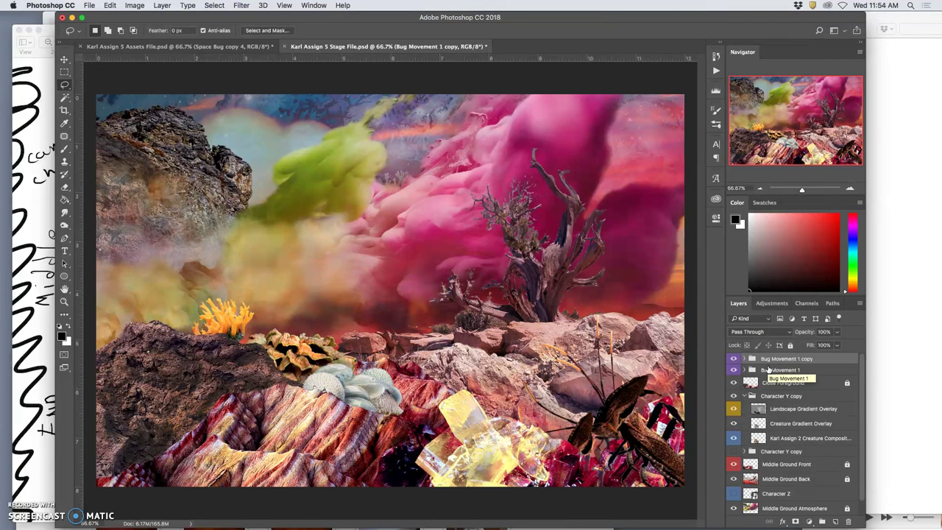
{"action": "left_click", "coordinate": [733, 370]}
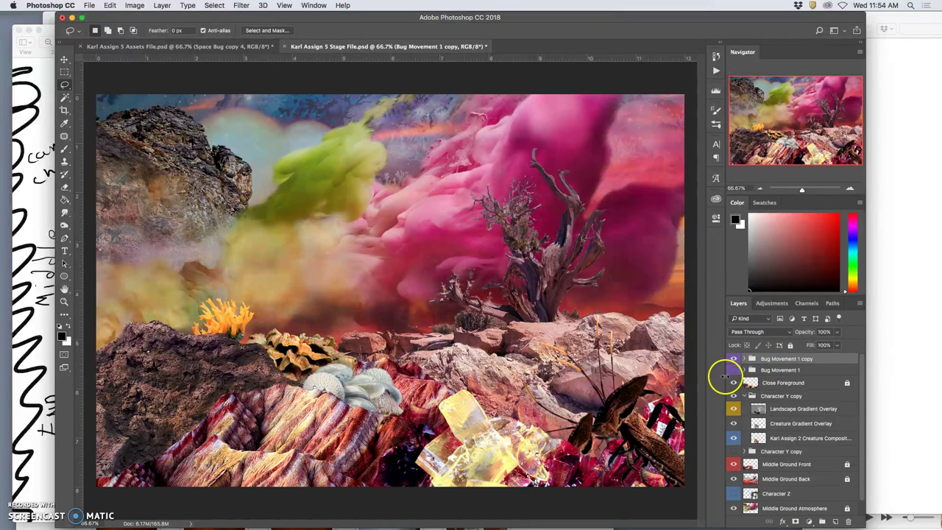
{"action": "left_click", "coordinate": [64, 58]}
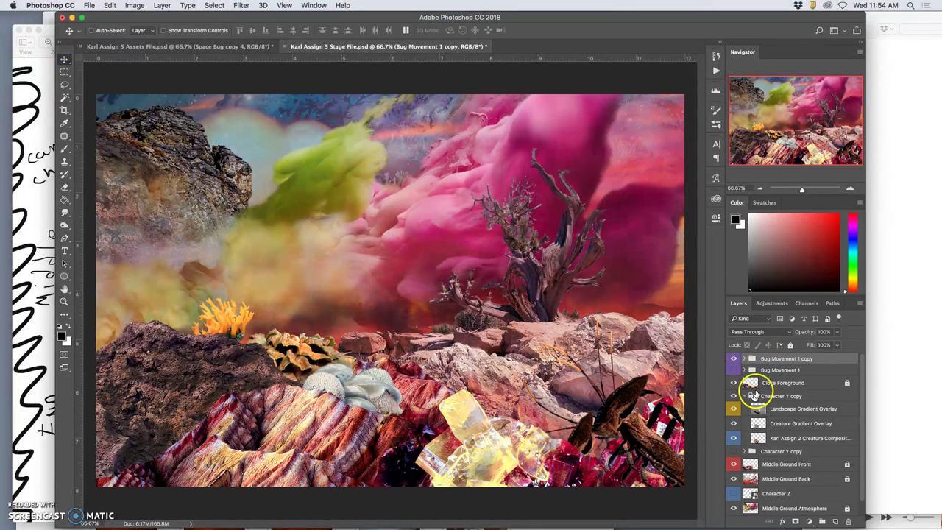
{"action": "left_click_drag", "start_coordinate": [660, 426], "coordinate": [535, 390]}
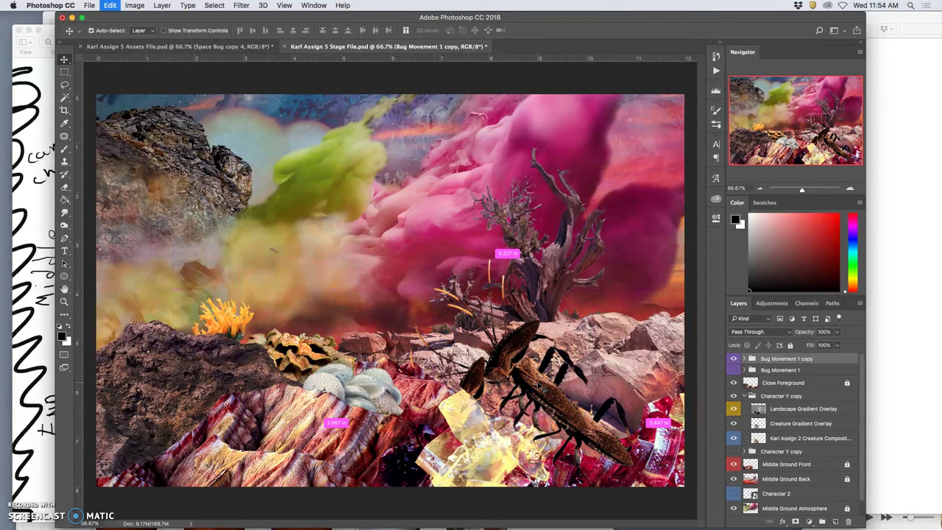
Scale the bug down to about 54% and reposition it lower on the crystals.
{"action": "key", "text": "super+t"}
{"action": "left_click_drag", "start_coordinate": [238, 247], "coordinate": [413, 376]}
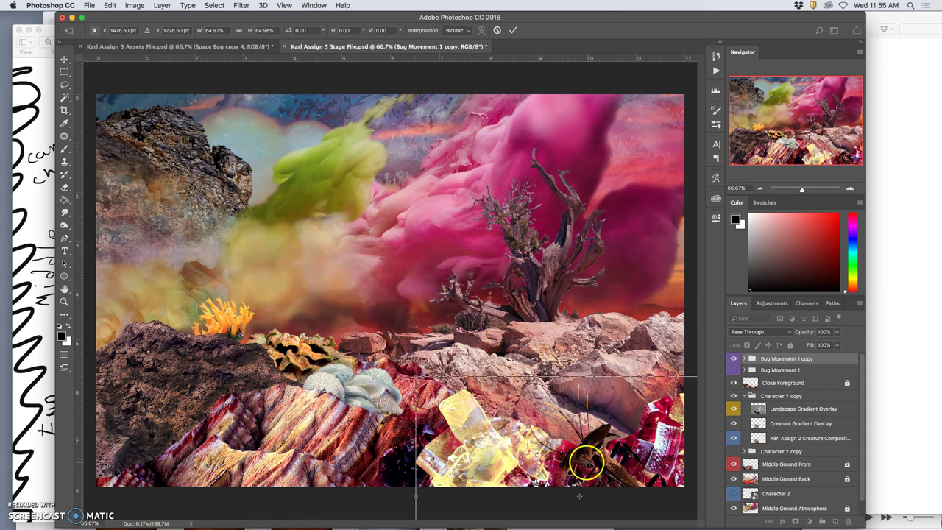
{"action": "mouse_move", "coordinate": [584, 453]}
{"action": "left_mouse_down"}
{"action": "mouse_move", "coordinate": [585, 434]}
{"action": "mouse_move", "coordinate": [525, 386]}
{"action": "mouse_move", "coordinate": [535, 407]}
{"action": "left_mouse_up"}
{"action": "left_click", "coordinate": [373, 306]}
{"action": "mouse_move", "coordinate": [357, 318]}
{"action": "left_mouse_down"}
{"action": "mouse_move", "coordinate": [426, 326]}
{"action": "mouse_move", "coordinate": [396, 345]}
{"action": "mouse_move", "coordinate": [404, 336]}
{"action": "mouse_move", "coordinate": [411, 350]}
{"action": "left_mouse_up"}
{"action": "left_click", "coordinate": [539, 434]}
{"action": "left_click", "coordinate": [397, 334]}
{"action": "left_click_drag", "start_coordinate": [581, 424], "coordinate": [581, 429]}
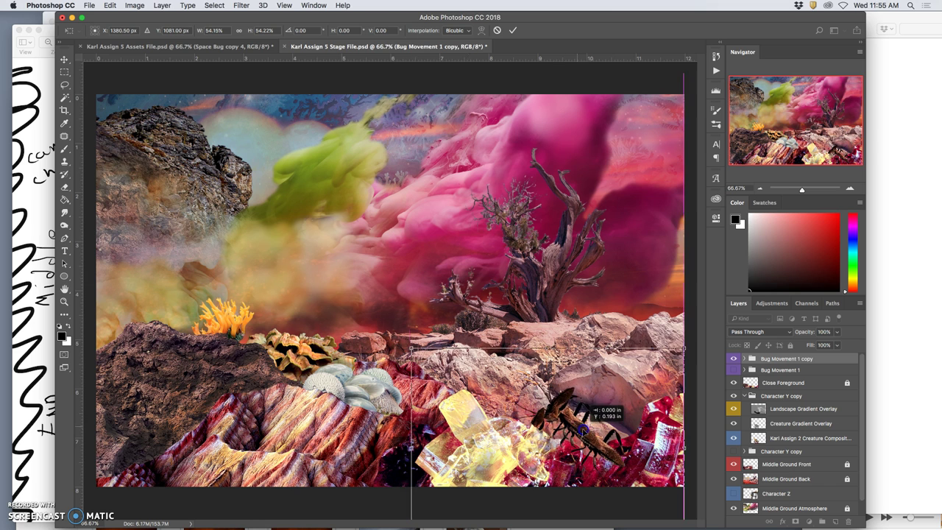
{"action": "double_click", "coordinate": [594, 435]}
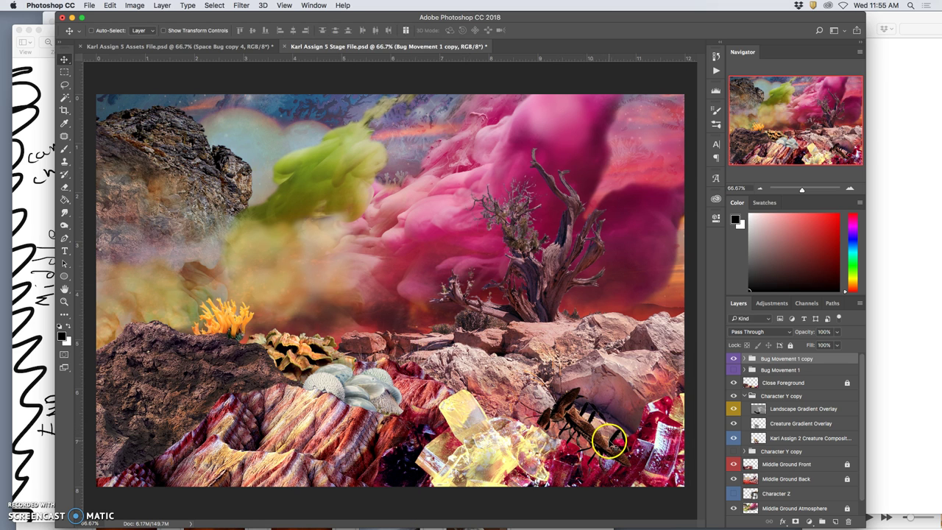
Skew the bug's right side upward and rotate it about -8°, then apply.
{"action": "key", "text": "ctrl+t"}
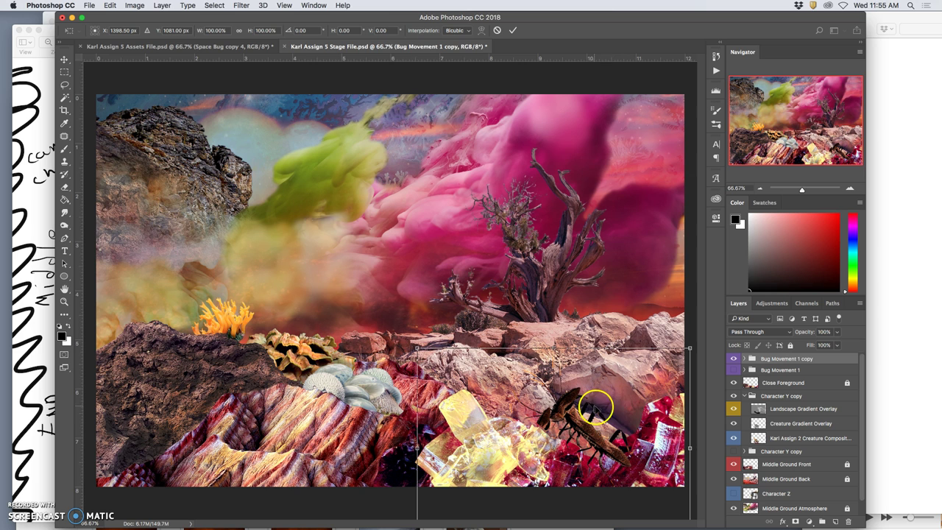
{"action": "right_click", "coordinate": [623, 417]}
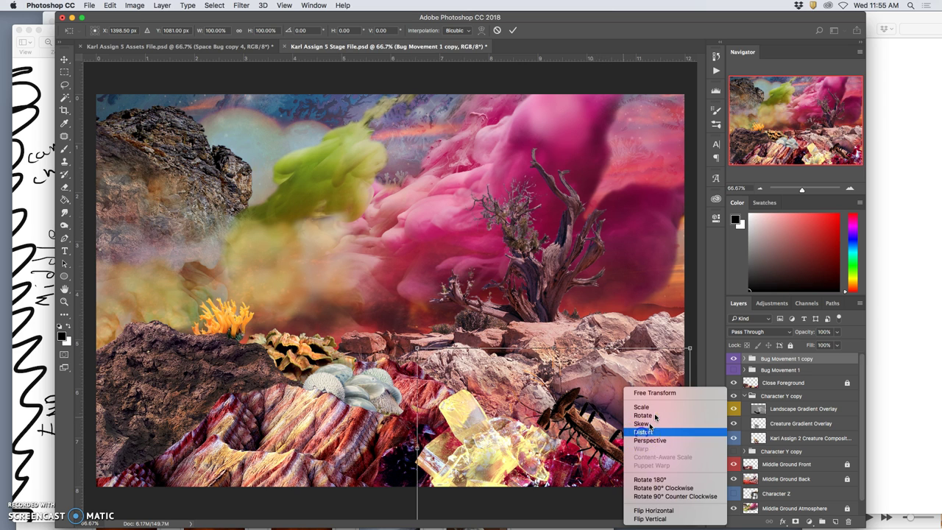
{"action": "left_click", "coordinate": [642, 418]}
{"action": "left_click_drag", "start_coordinate": [690, 347], "coordinate": [689, 317]}
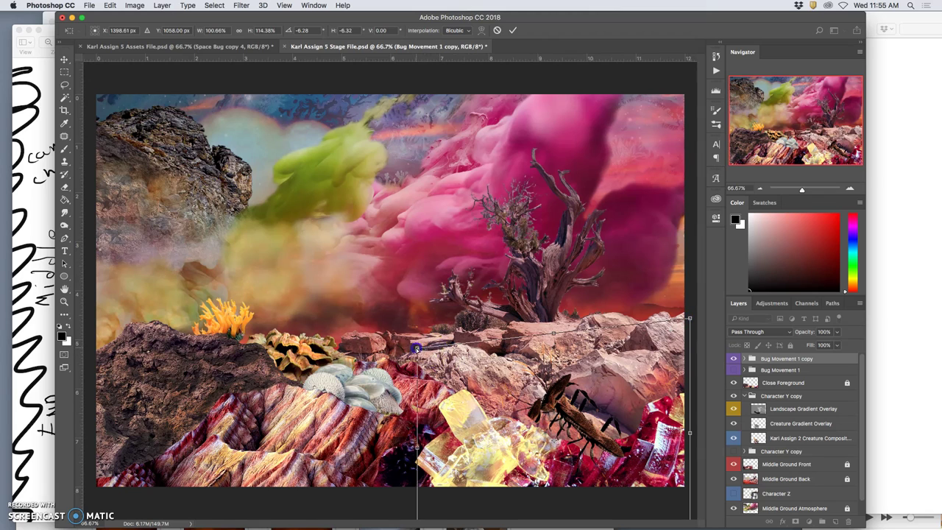
{"action": "left_click_drag", "start_coordinate": [420, 357], "coordinate": [411, 357]}
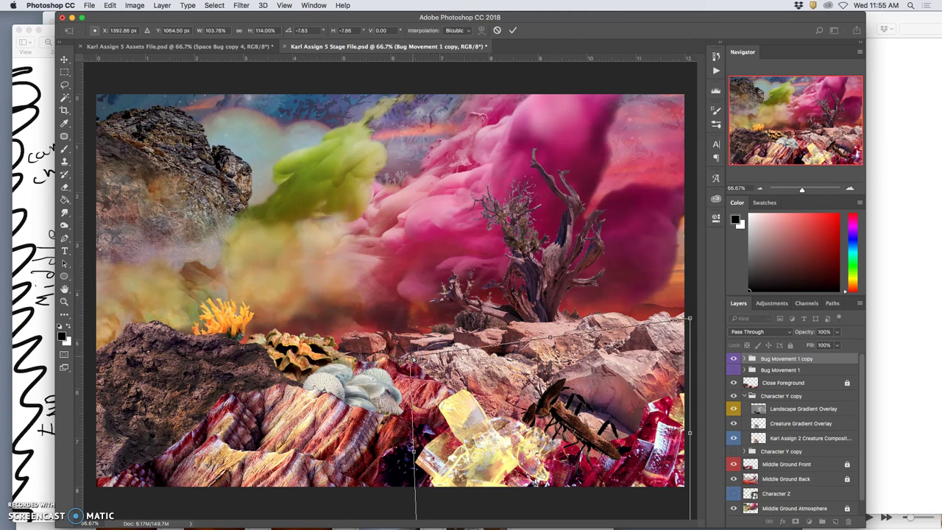
{"action": "key", "text": "Return"}
Expand the Bug Movement 1 copy group and delete Layer 4 and Layer 3.
{"action": "left_click", "coordinate": [743, 358]}
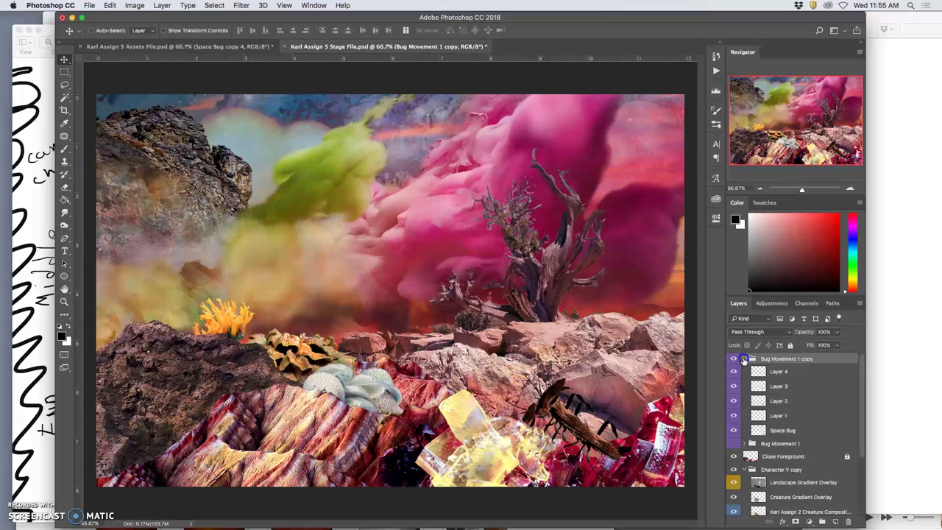
{"action": "left_click", "coordinate": [767, 376]}
{"action": "key", "text": "Delete"}
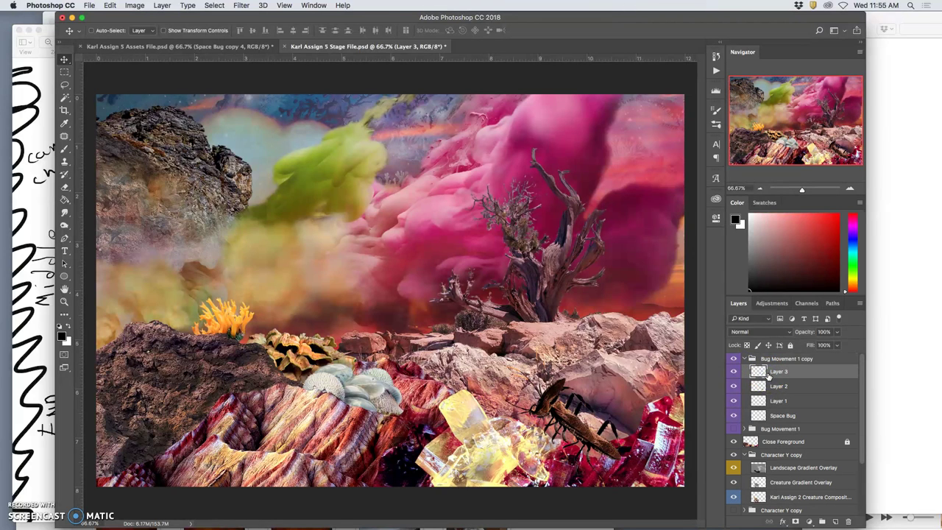
{"action": "key", "text": "Delete"}
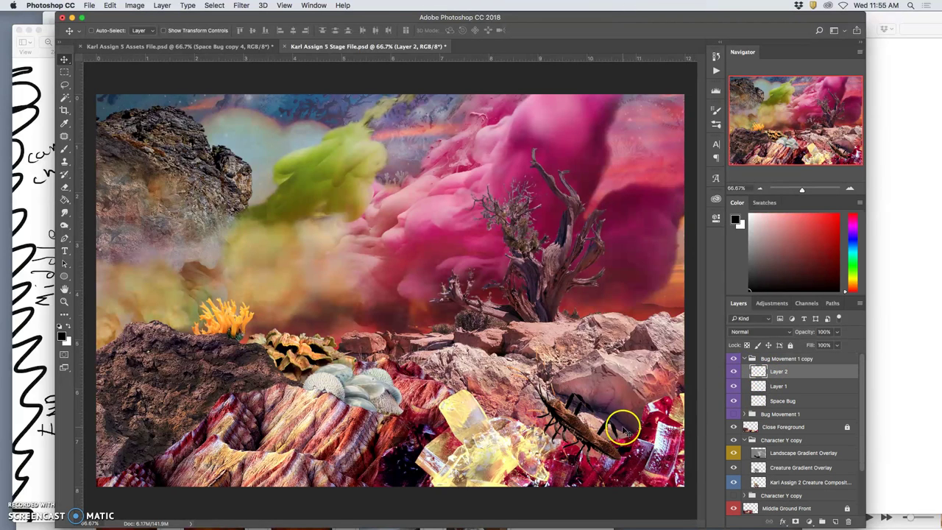
Compare the remaining bug poses by toggling visibility, then move Layer 2 to the group's bottom.
{"action": "left_click", "coordinate": [733, 401]}
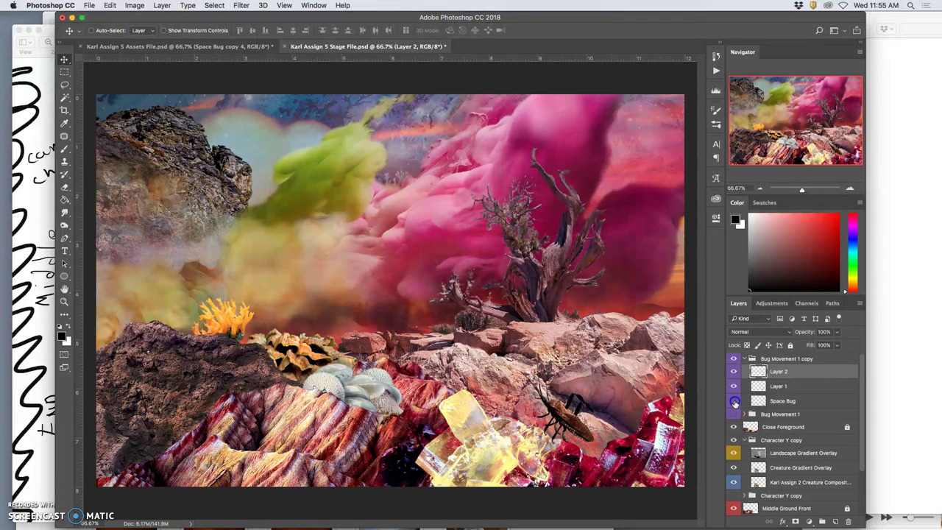
{"action": "left_click", "coordinate": [733, 371]}
{"action": "left_click", "coordinate": [733, 385]}
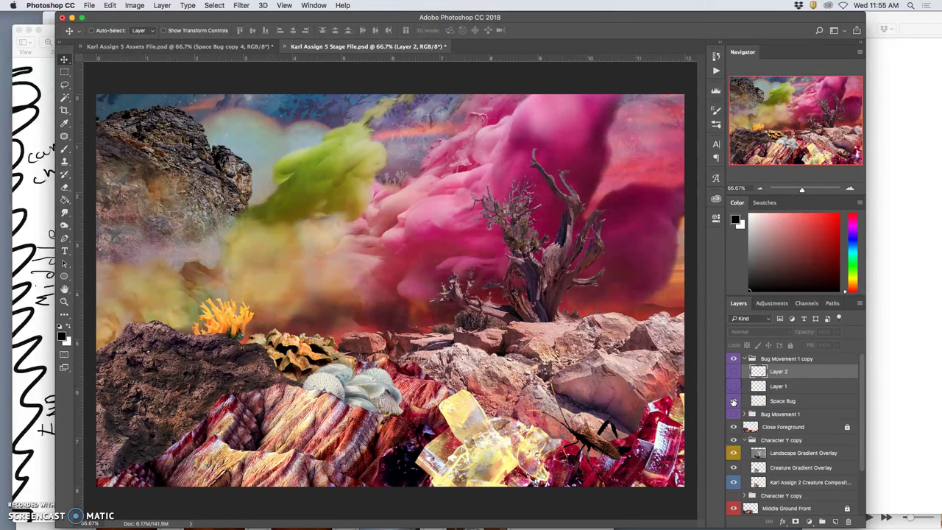
{"action": "left_click", "coordinate": [733, 401]}
{"action": "left_click", "coordinate": [732, 386]}
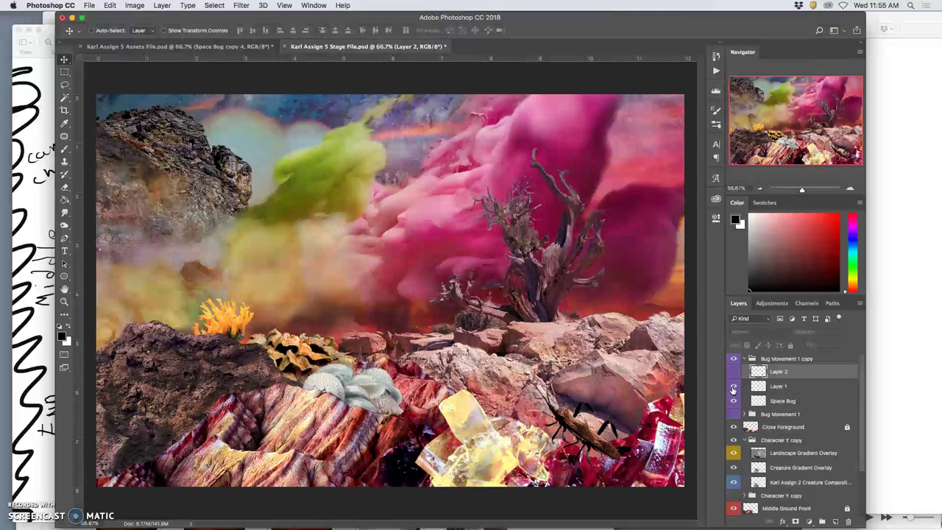
{"action": "left_click", "coordinate": [733, 372]}
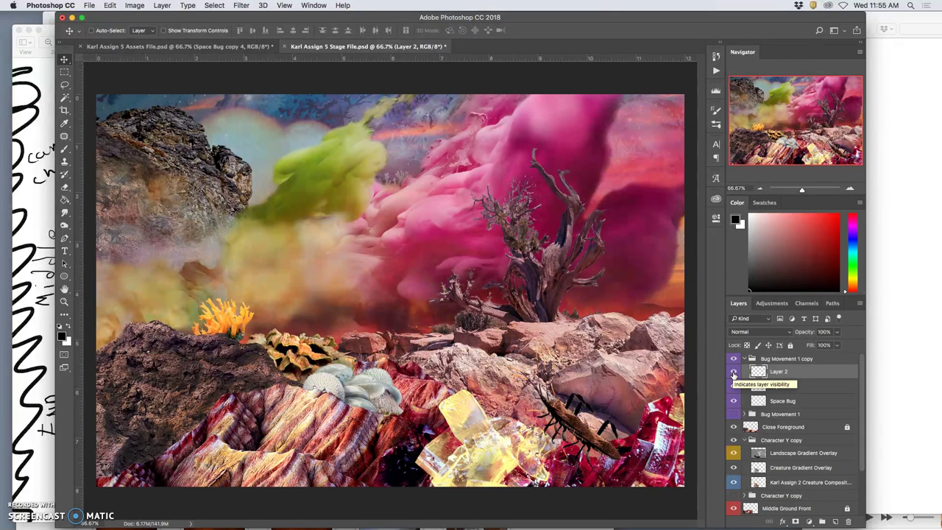
{"action": "left_click", "coordinate": [732, 372]}
{"action": "left_click", "coordinate": [732, 372]}
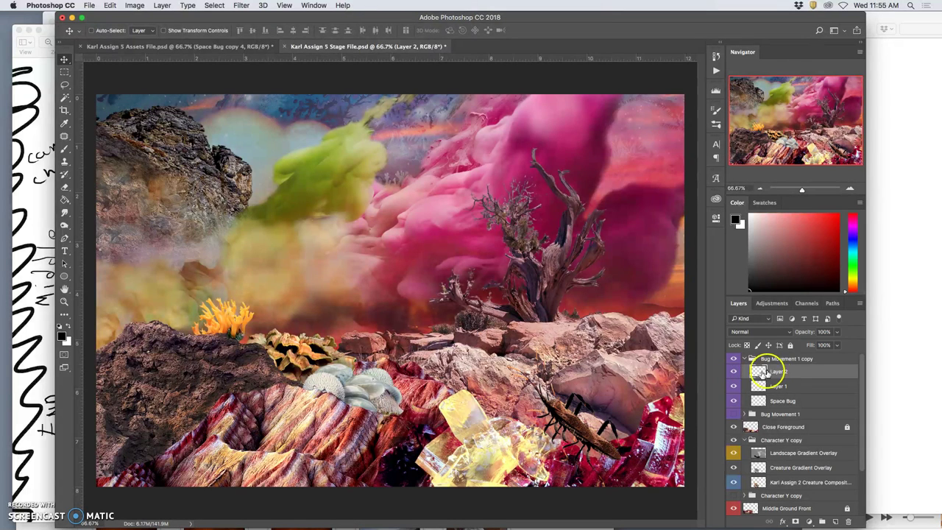
{"action": "left_click_drag", "start_coordinate": [763, 372], "coordinate": [774, 403]}
Rename the copy group 'Bug Movement 2' and nudge its bug up-left among the crystals.
{"action": "double_click", "coordinate": [795, 358]}
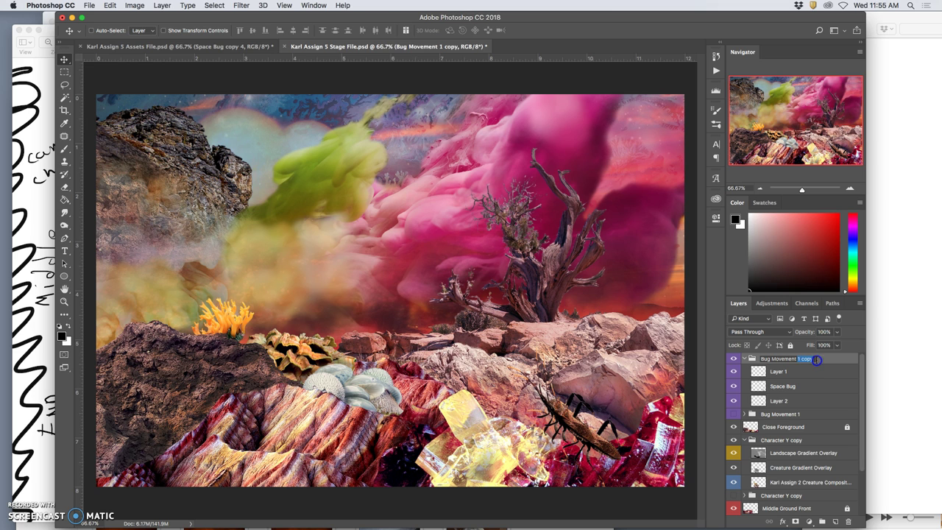
{"action": "type", "text": "Bug Movement 2"}
{"action": "left_click", "coordinate": [812, 364]}
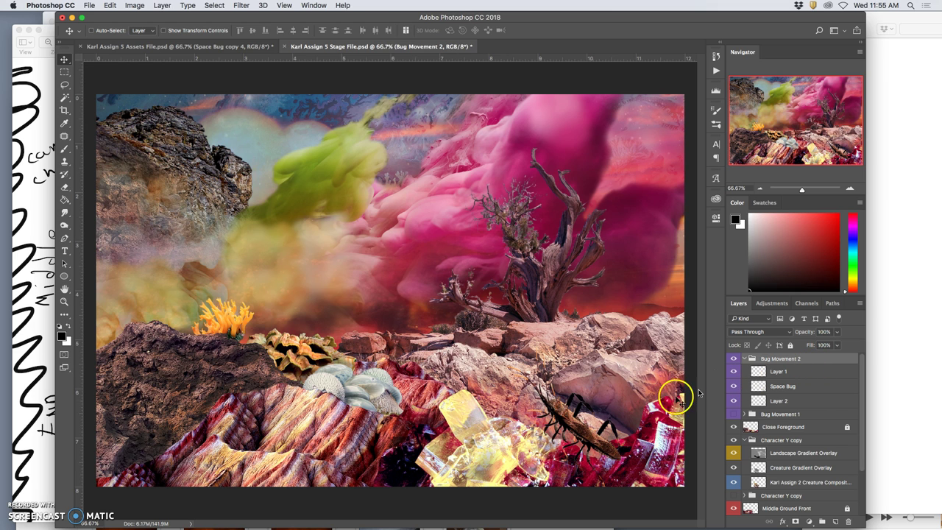
{"action": "mouse_move", "coordinate": [557, 405]}
{"action": "left_mouse_down"}
{"action": "mouse_move", "coordinate": [563, 389]}
{"action": "mouse_move", "coordinate": [554, 401]}
{"action": "mouse_move", "coordinate": [561, 397]}
{"action": "left_mouse_up"}
Compare the bug poses again and move Space Bug below Layer 2 in the group.
{"action": "left_click", "coordinate": [733, 386]}
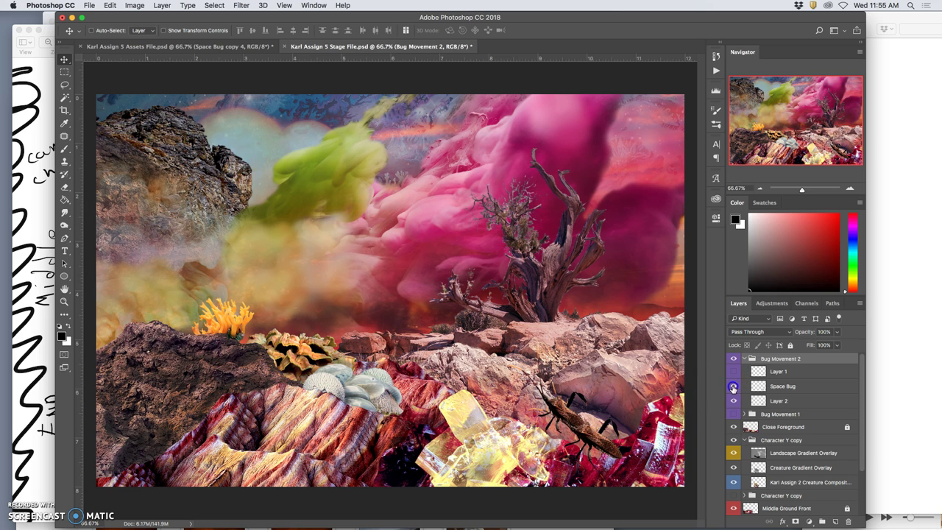
{"action": "left_click", "coordinate": [732, 401]}
{"action": "left_click", "coordinate": [734, 371]}
{"action": "left_click", "coordinate": [734, 386]}
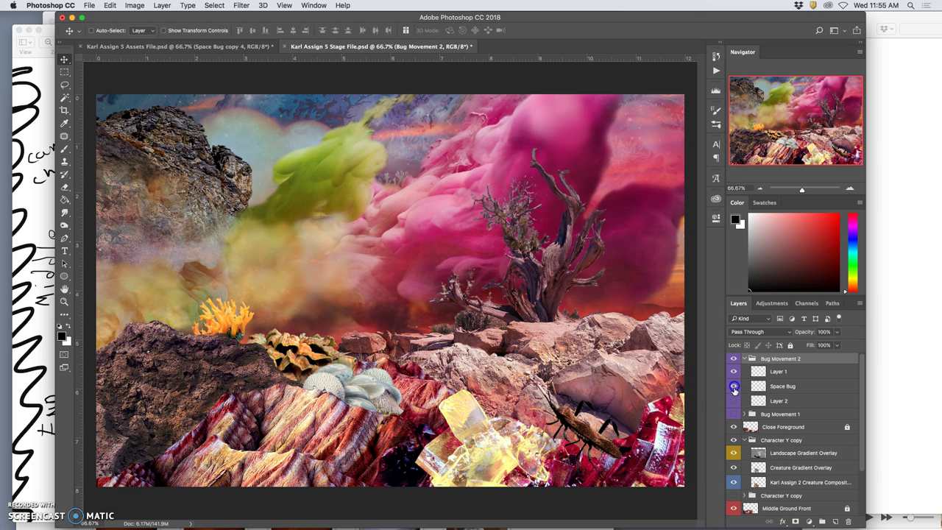
{"action": "left_click", "coordinate": [732, 401]}
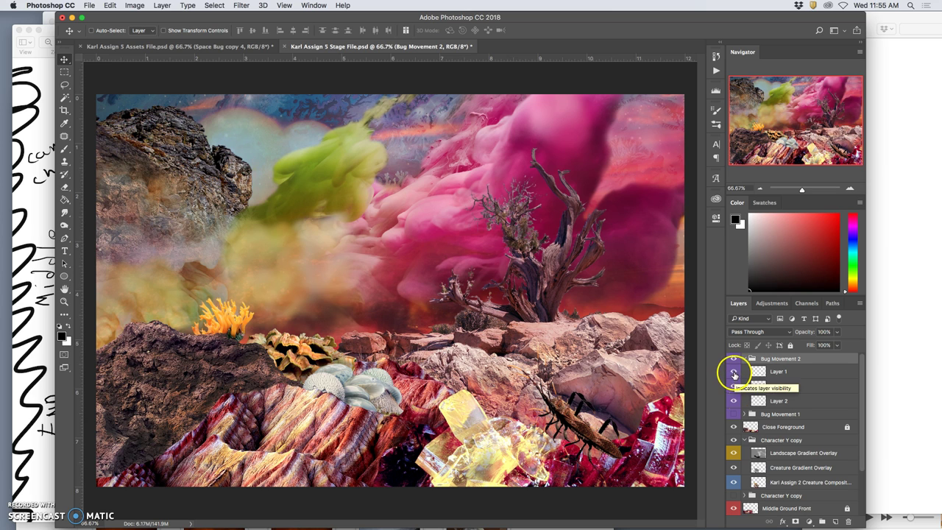
{"action": "left_click", "coordinate": [734, 371]}
{"action": "left_click", "coordinate": [734, 386]}
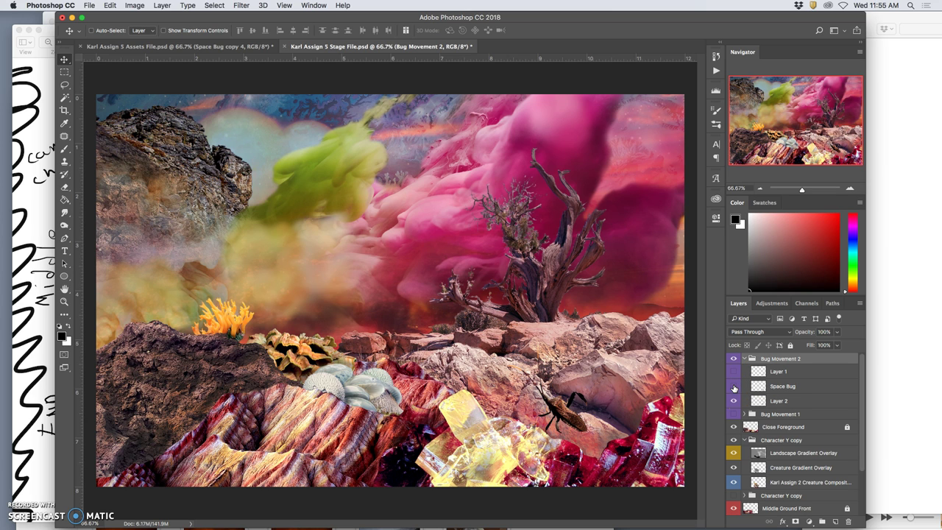
{"action": "left_click", "coordinate": [733, 386]}
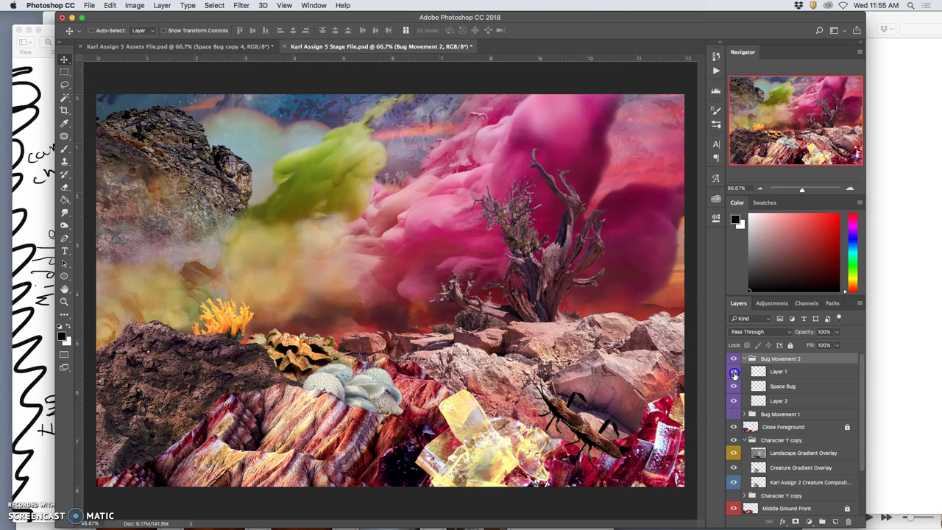
{"action": "left_click", "coordinate": [733, 373]}
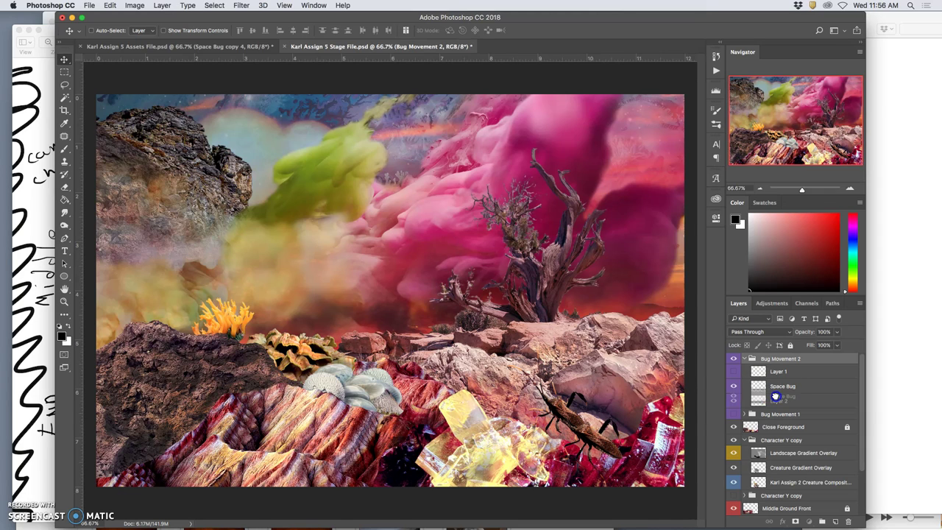
{"action": "left_click_drag", "start_coordinate": [736, 387], "coordinate": [739, 394]}
{"action": "left_click", "coordinate": [734, 372]}
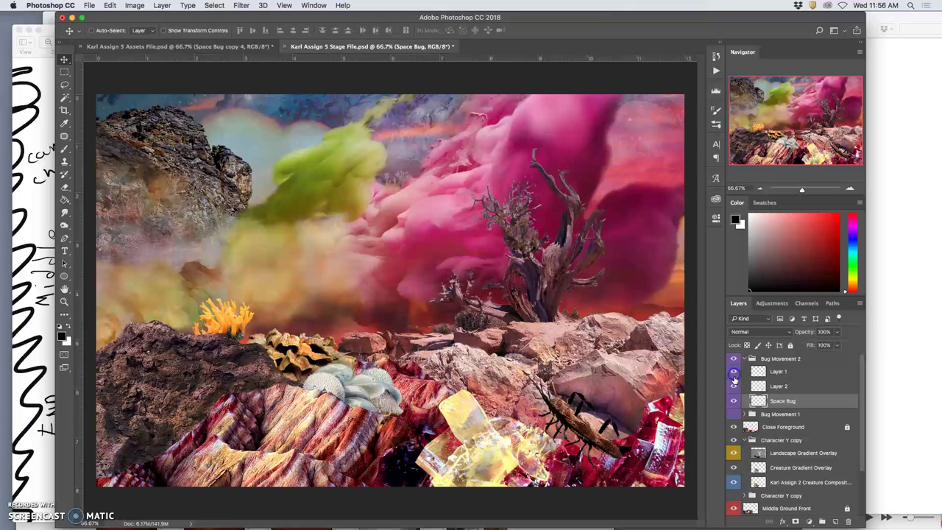
{"action": "left_click", "coordinate": [734, 373]}
Lower the bug among the red crystals and move Bug Movement 2 below Close Foreground.
{"action": "left_click_drag", "start_coordinate": [641, 422], "coordinate": [611, 434]}
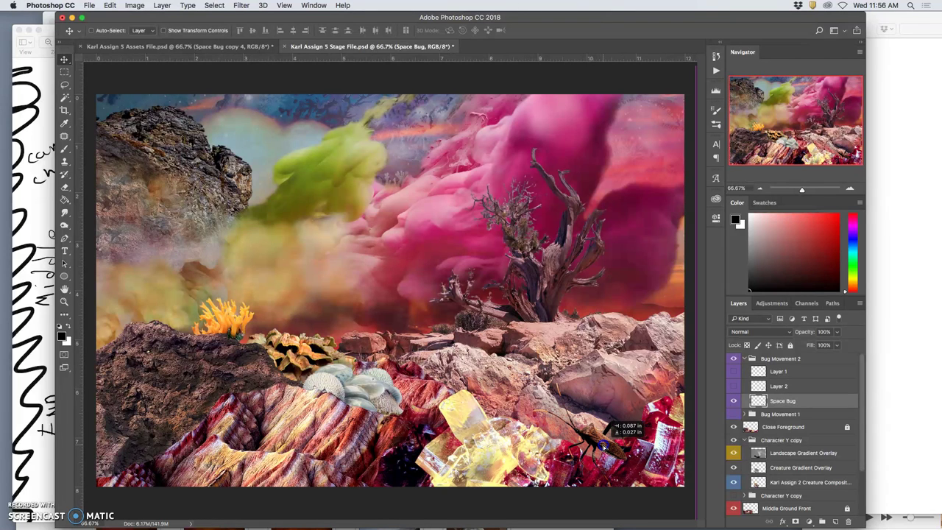
{"action": "left_click", "coordinate": [770, 358]}
{"action": "left_click_drag", "start_coordinate": [771, 360], "coordinate": [771, 437]}
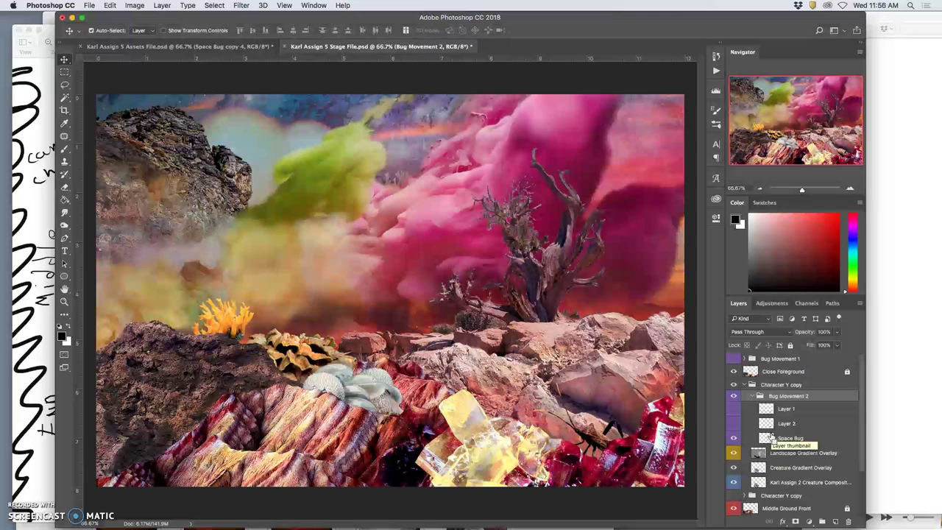
{"action": "key", "text": "super+z"}
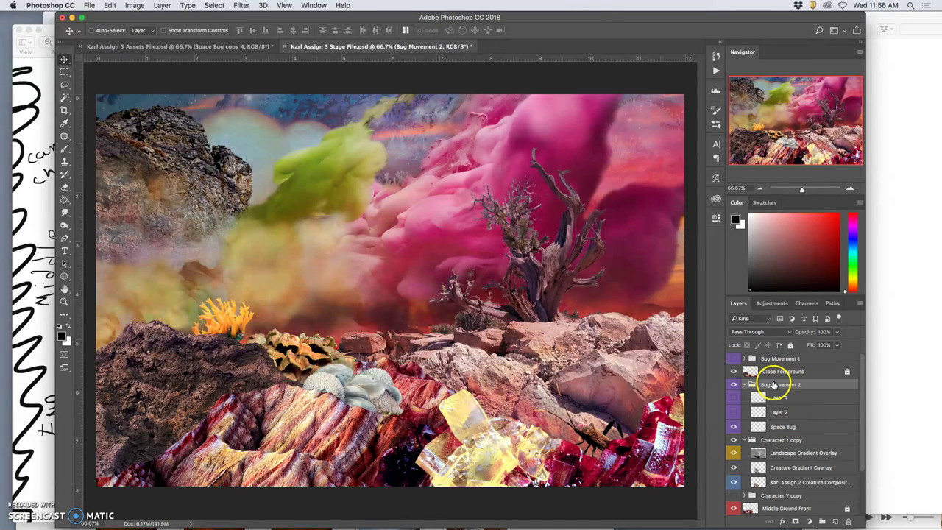
Delete Layer 2 from Bug Movement 2, then show and select Layer 1.
{"action": "left_click", "coordinate": [774, 427]}
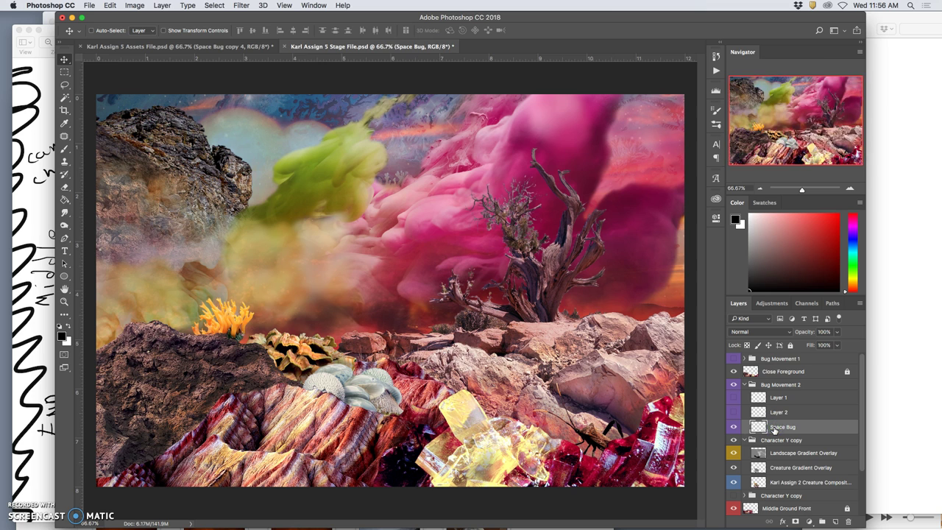
{"action": "left_click", "coordinate": [733, 412]}
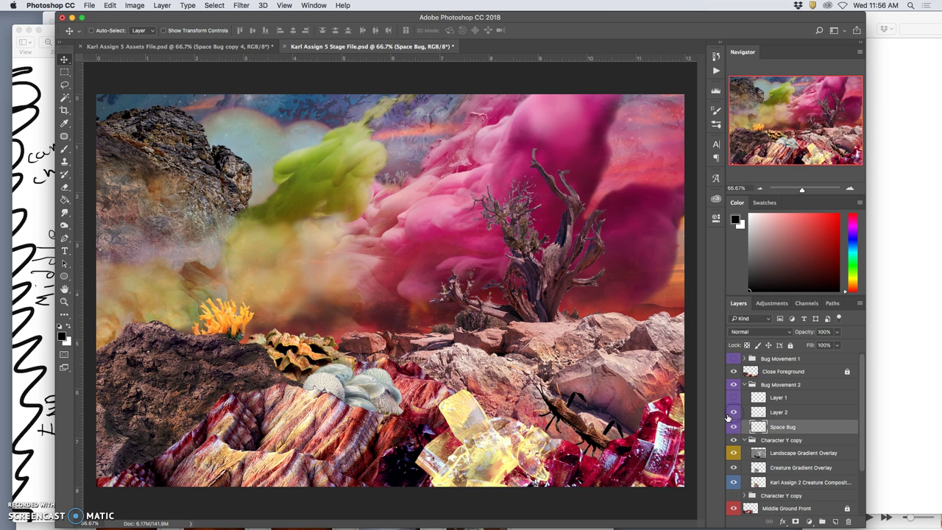
{"action": "left_click", "coordinate": [780, 413]}
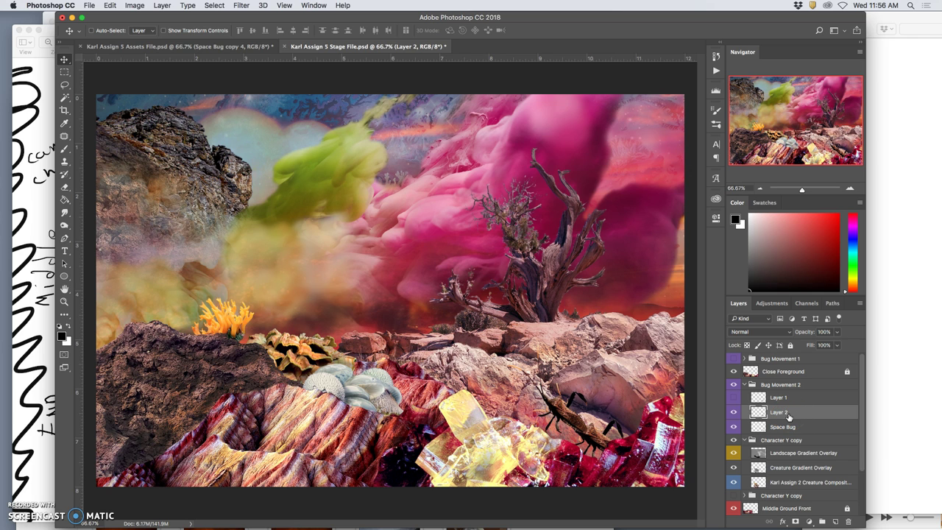
{"action": "key", "text": "Delete"}
{"action": "left_click", "coordinate": [733, 398]}
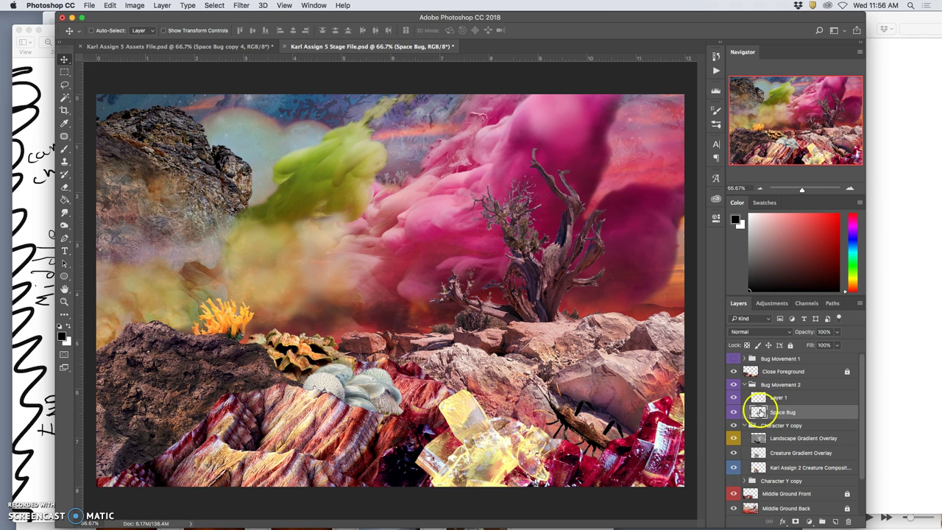
{"action": "left_click", "coordinate": [780, 398]}
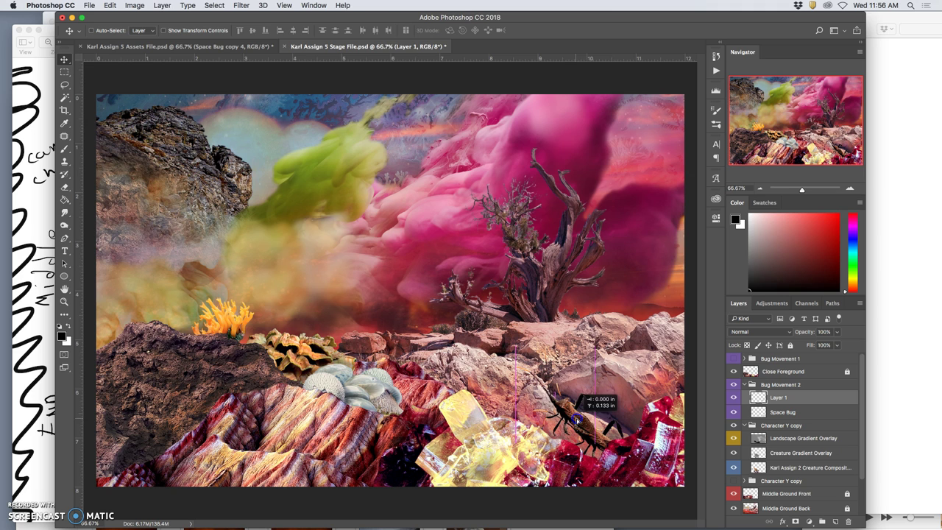